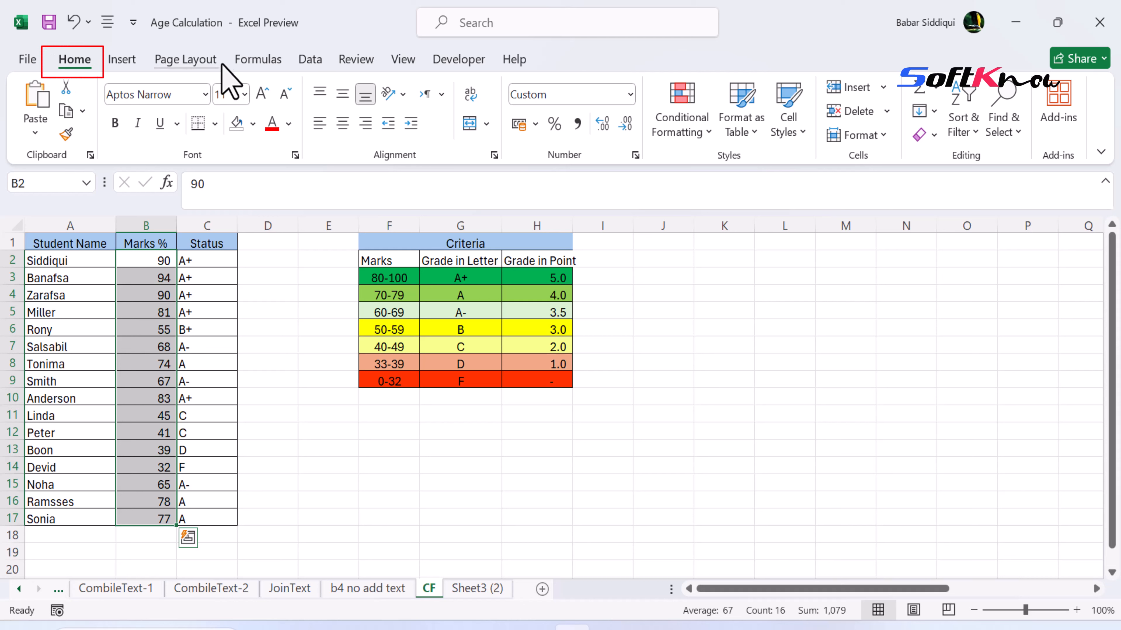
Add a formula-based conditional formatting rule to the selected Marks % cells with the formula =B2>=80.
left_click(711, 133)
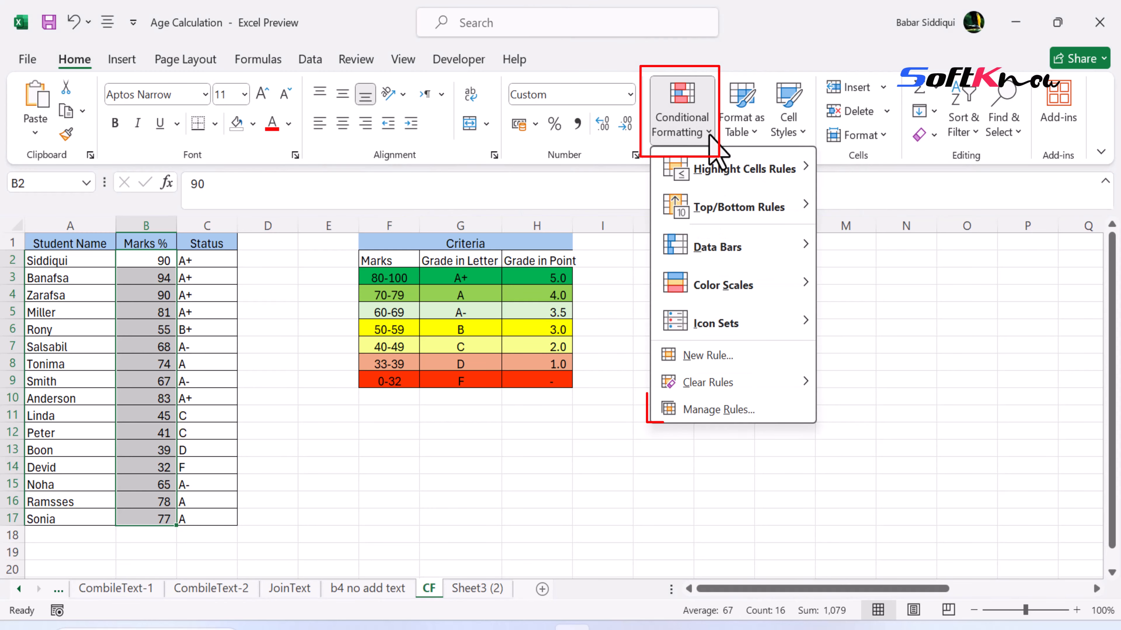
left_click(700, 409)
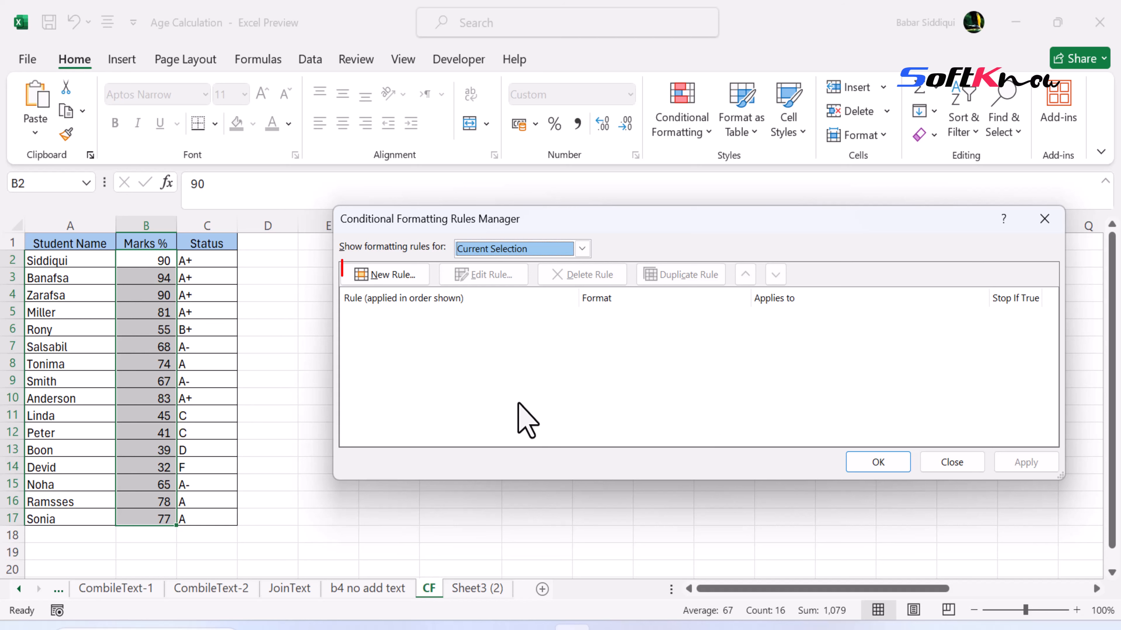
left_click(382, 282)
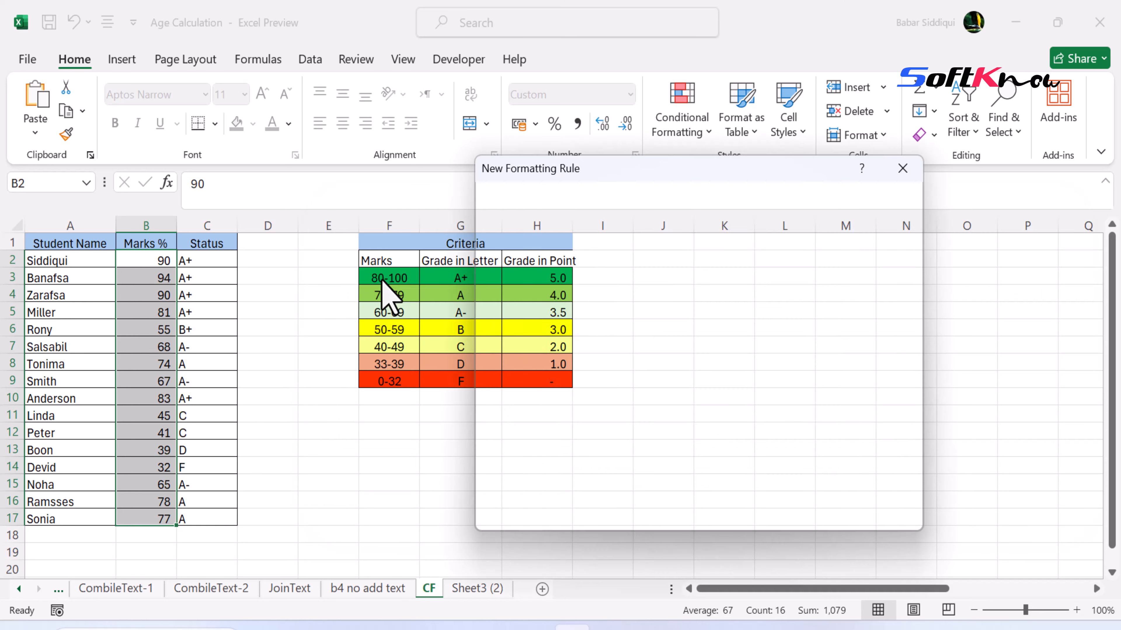
left_click(578, 306)
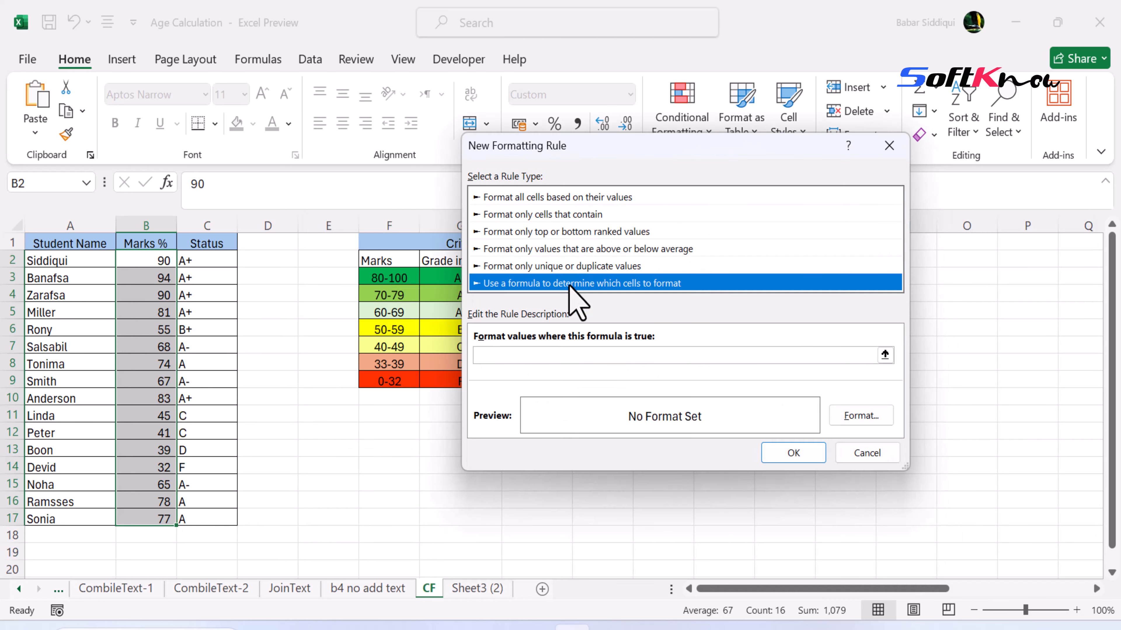
left_click(538, 357)
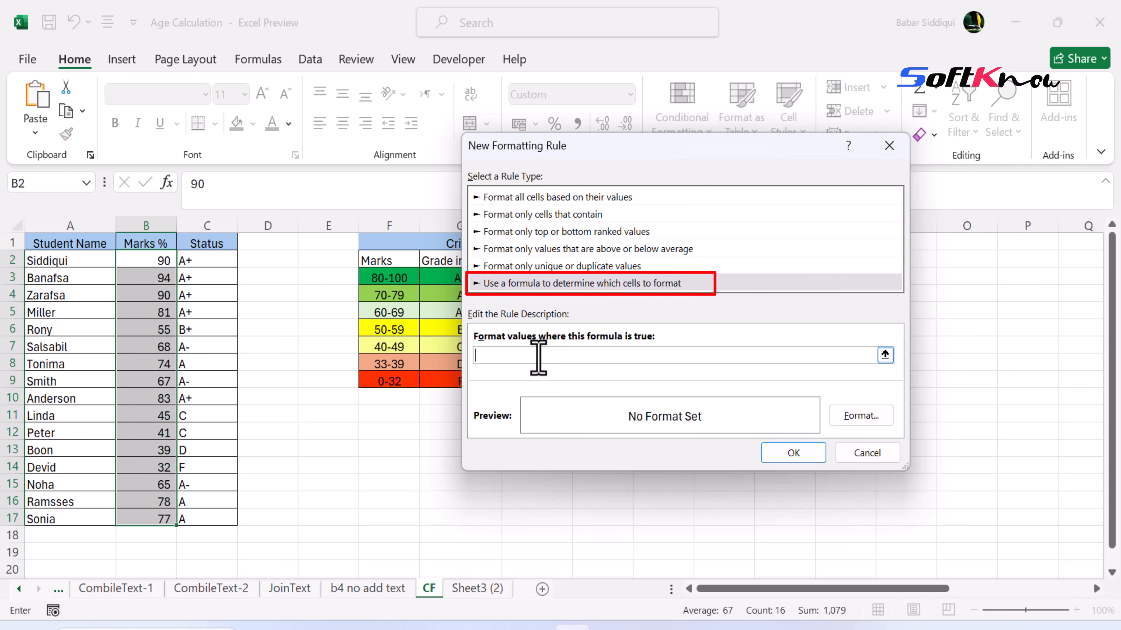
type("=")
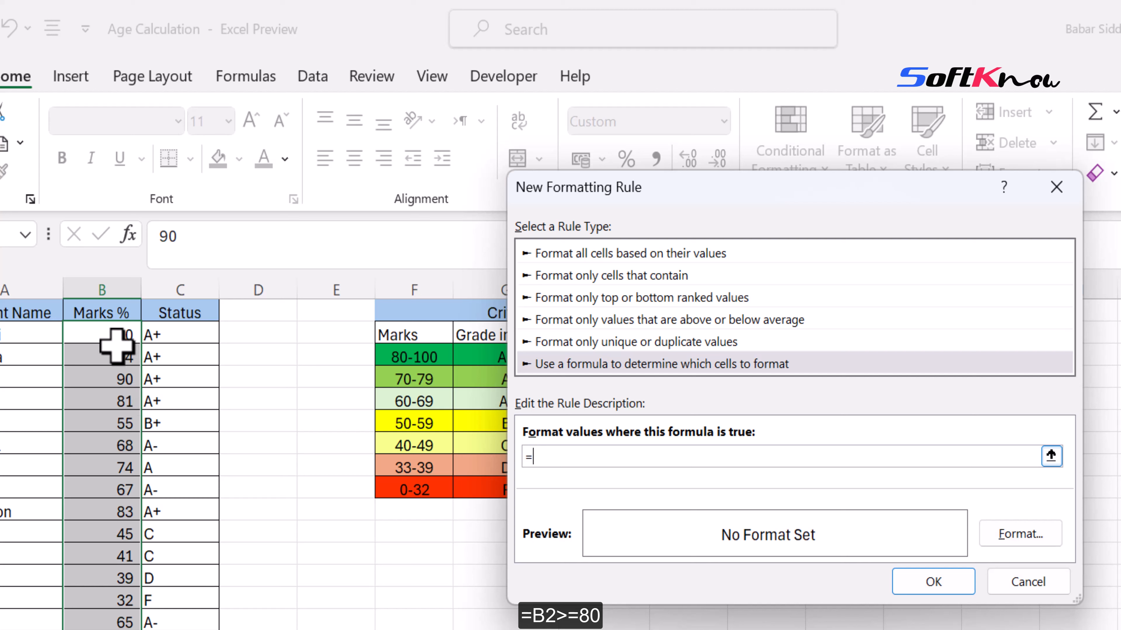
left_click(107, 335)
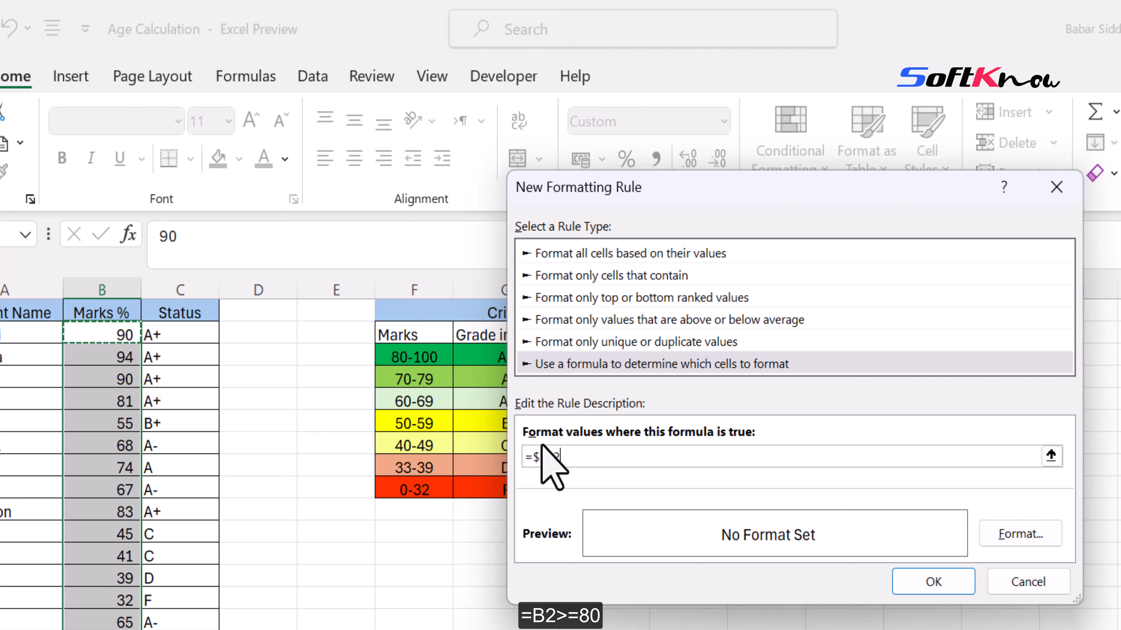
left_click(554, 458)
key("BackSpace")
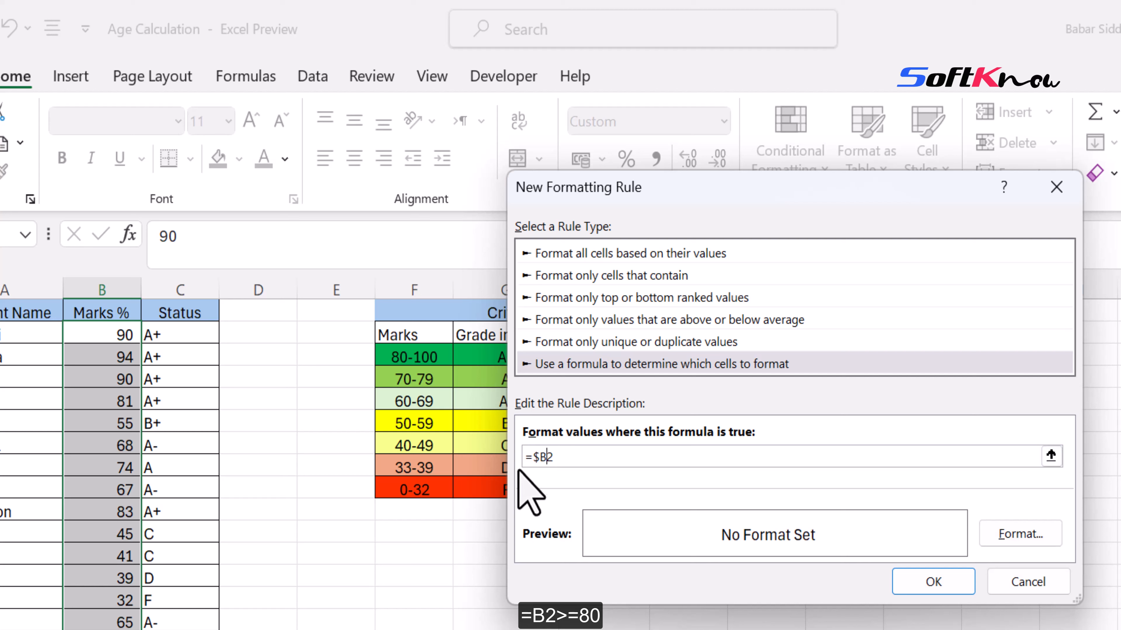
left_click(541, 461)
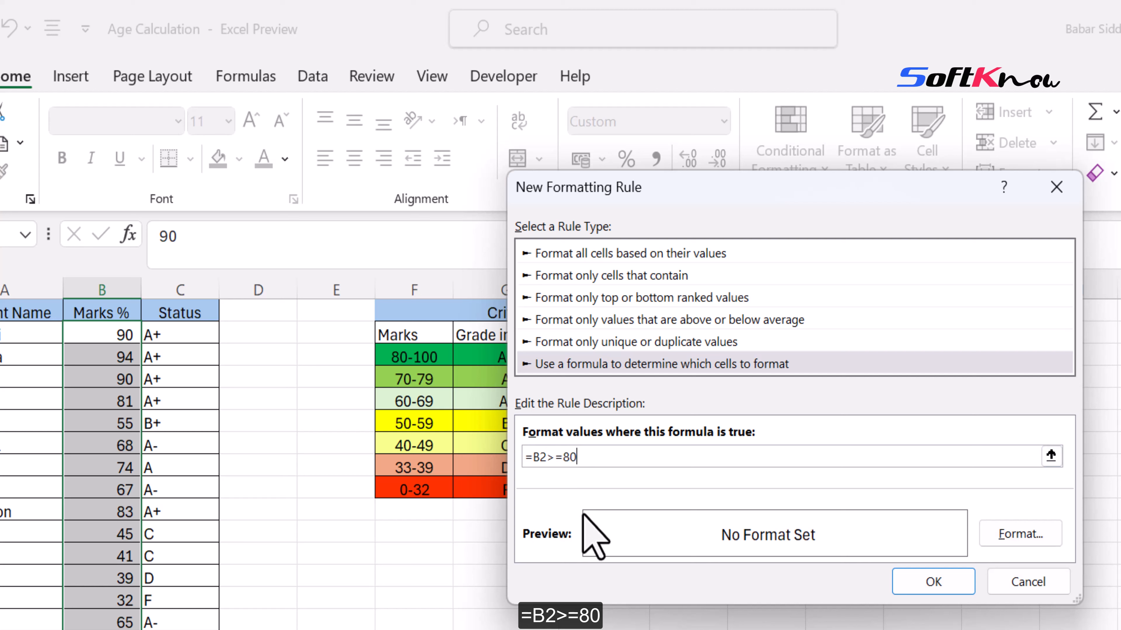
Give the =B2>=80 rule a dark green background fill and save the rule.
left_click(1008, 536)
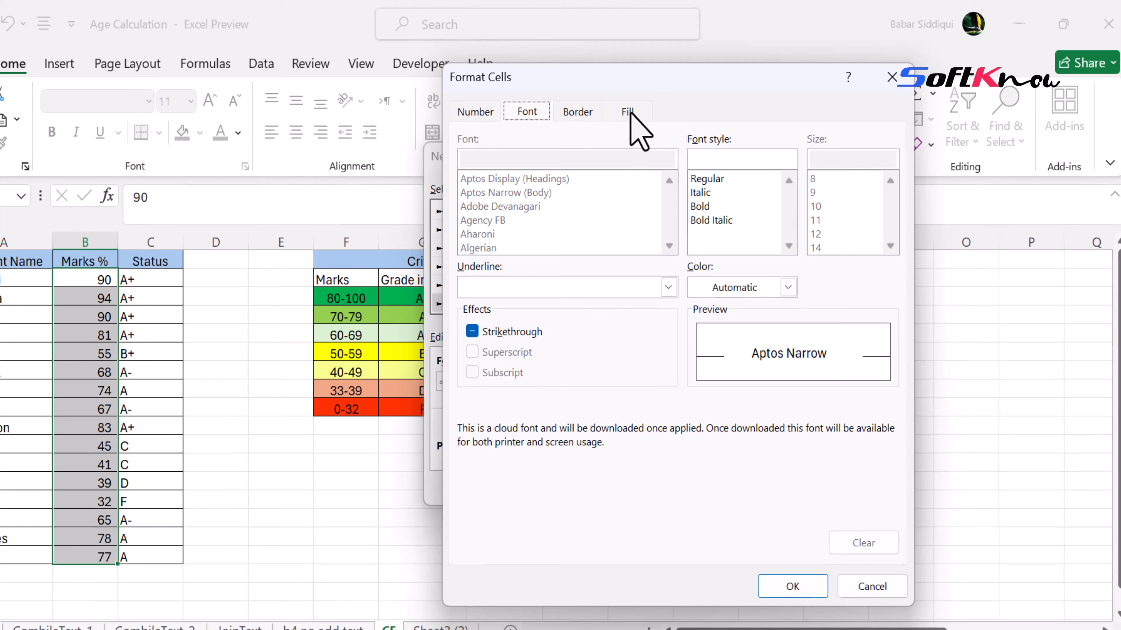
left_click(628, 112)
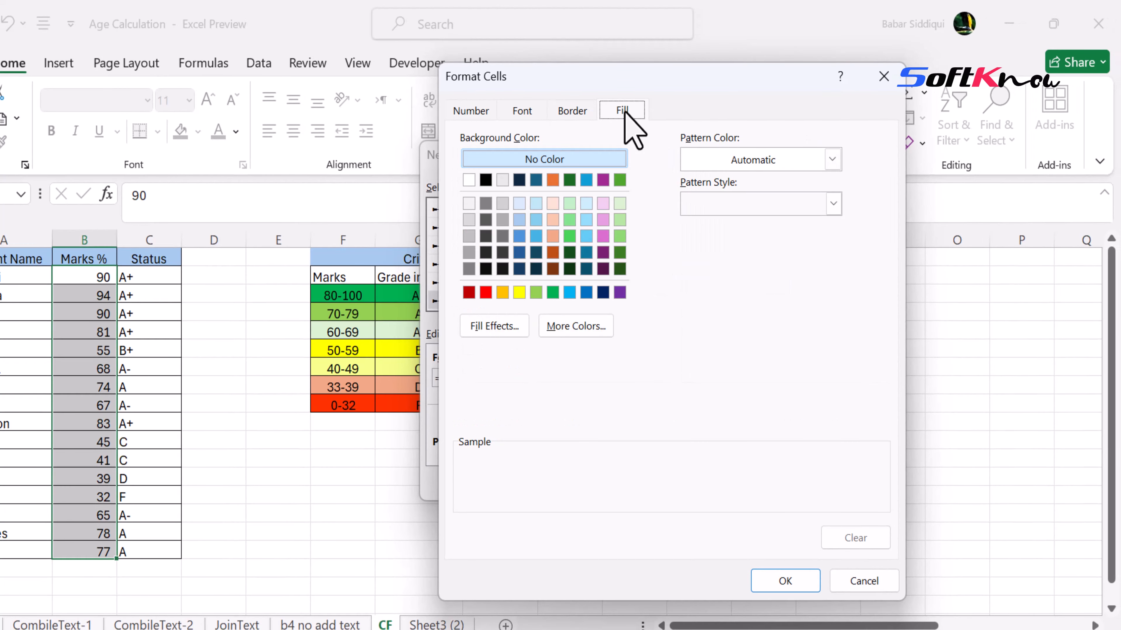
left_click(620, 254)
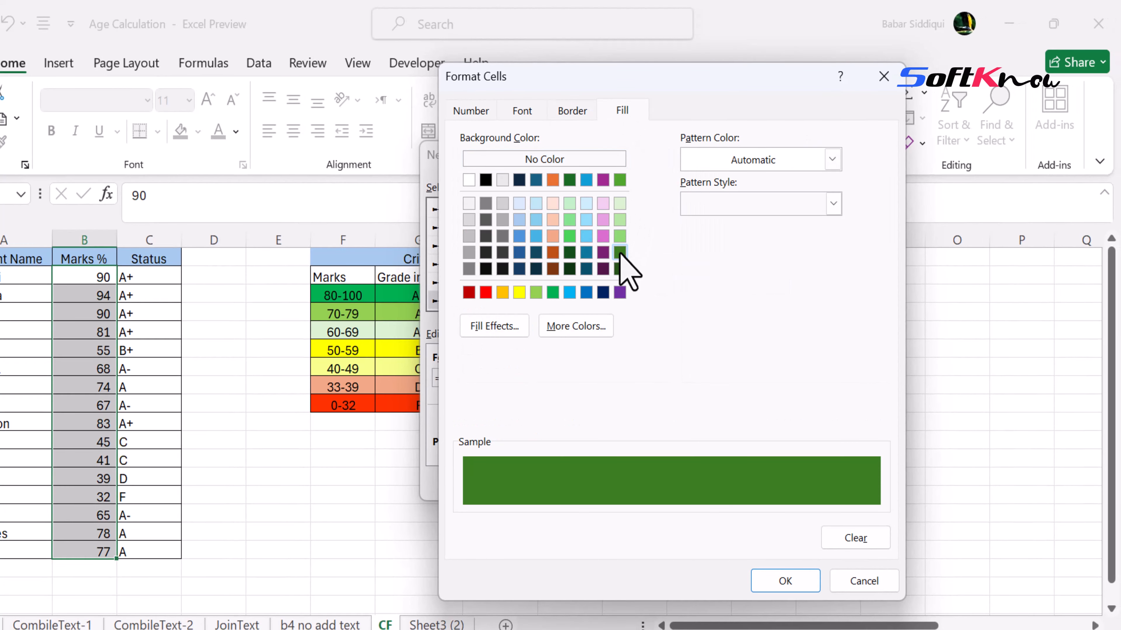
left_click(783, 582)
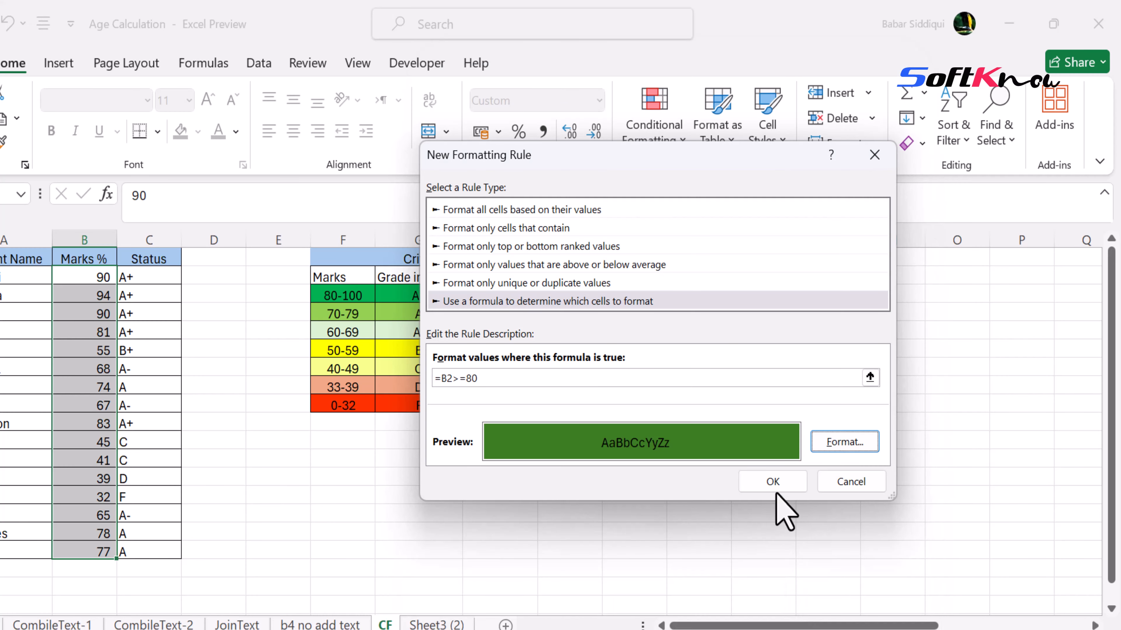
left_click(777, 483)
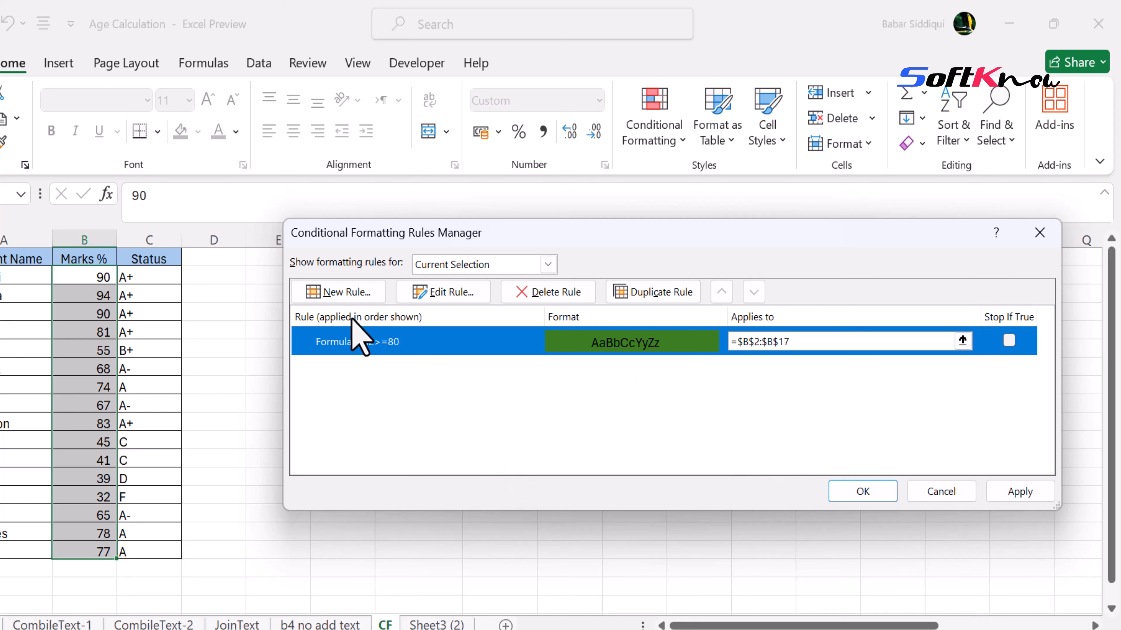
Add a second formula-based rule for the Marks % cells with the formula =AND(B2>=70,B2<=79).
left_click(348, 292)
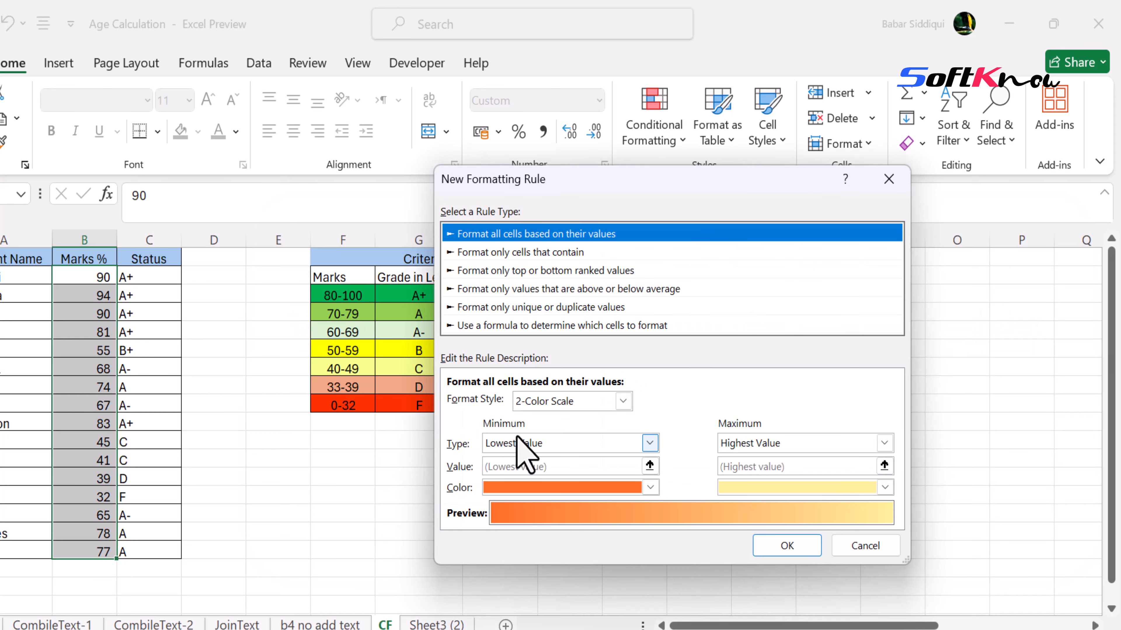
left_click(495, 326)
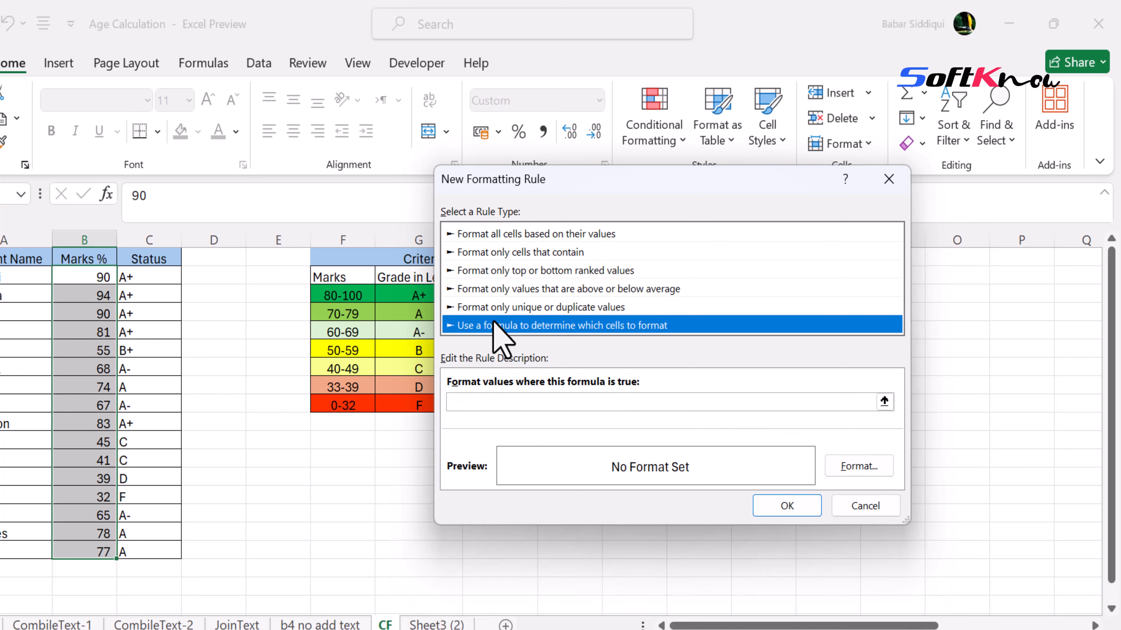
left_click(506, 403)
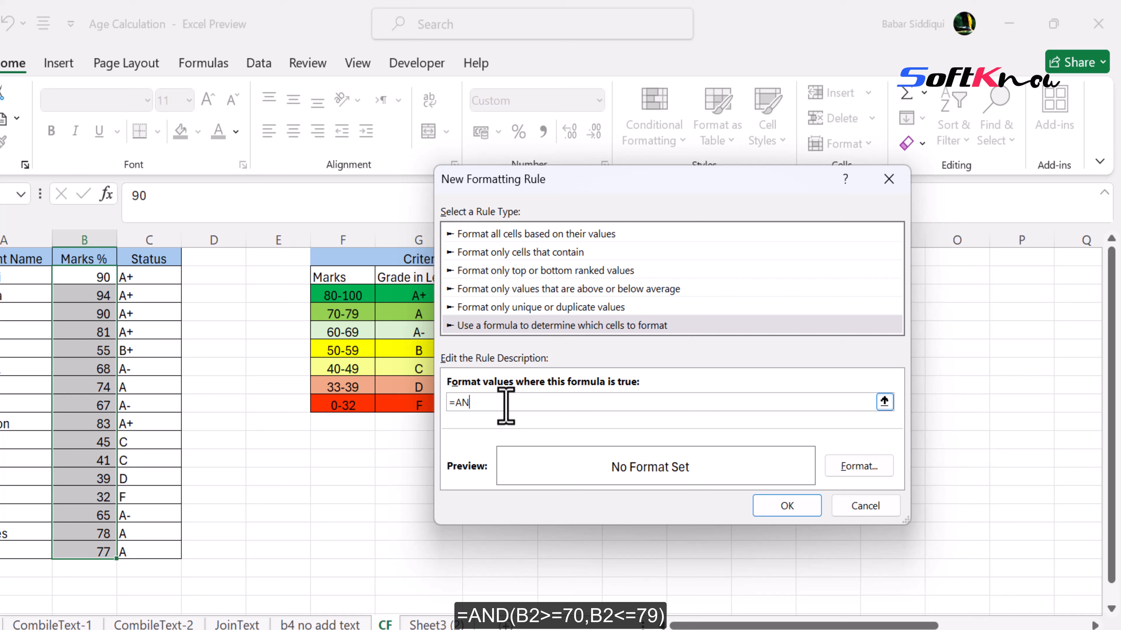
type("=AND(")
type("$B$")
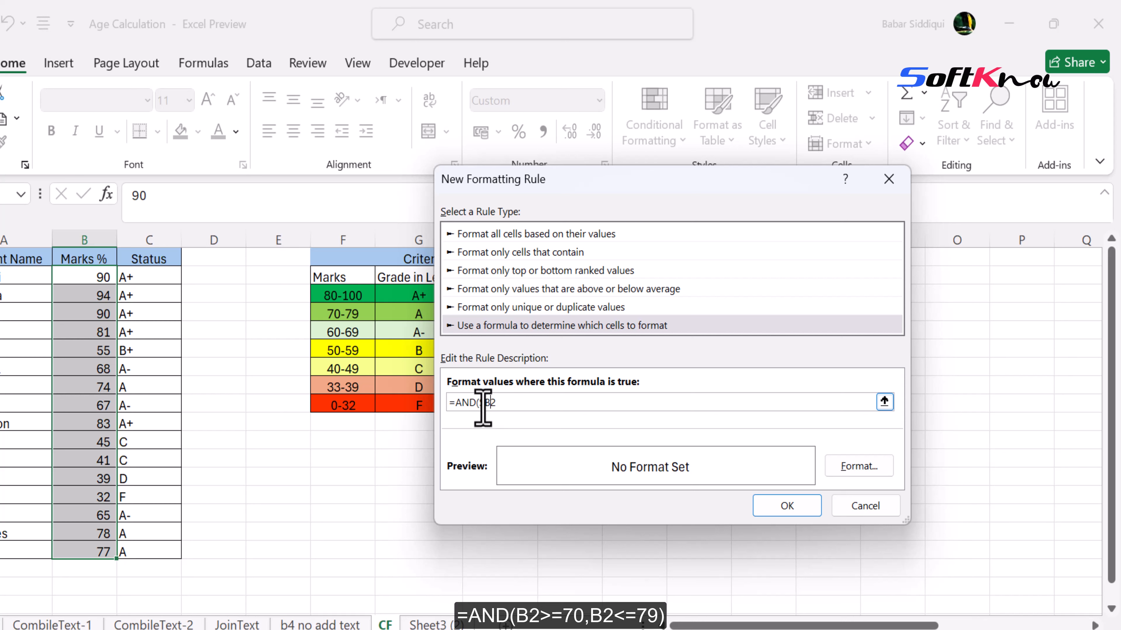
key("BackSpace")
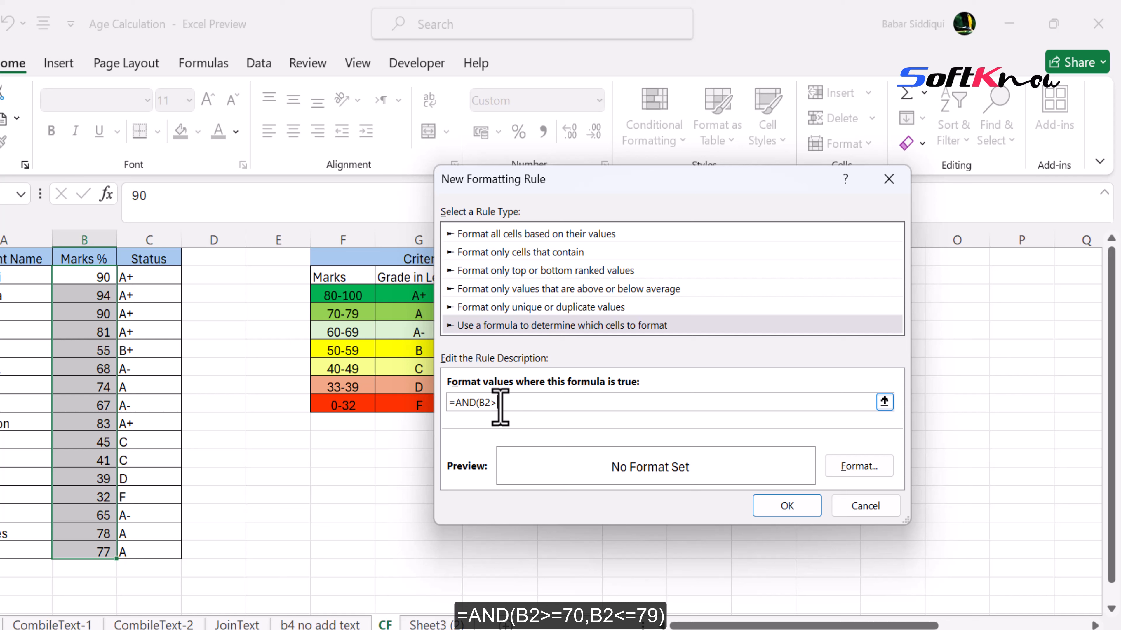
type(">=")
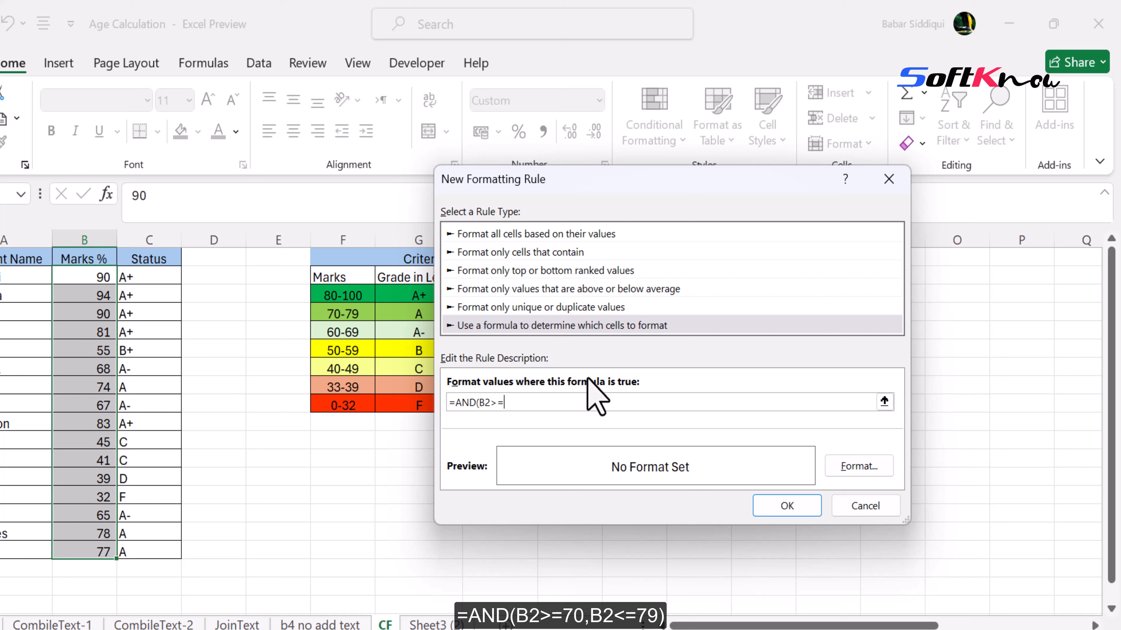
type("70,B2")
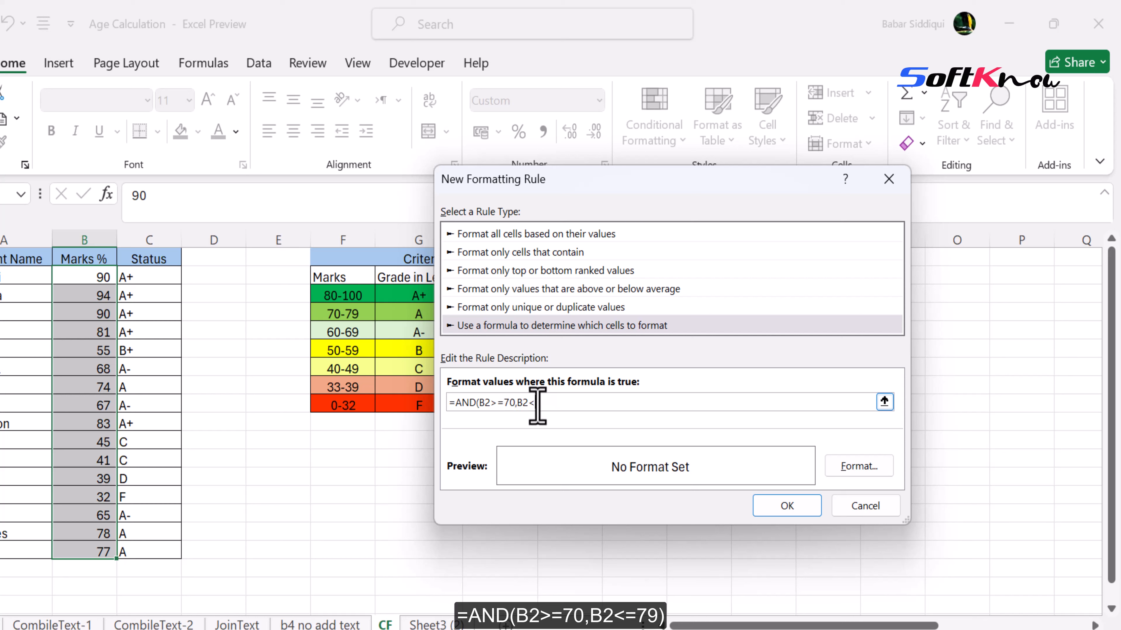
type("<=79")
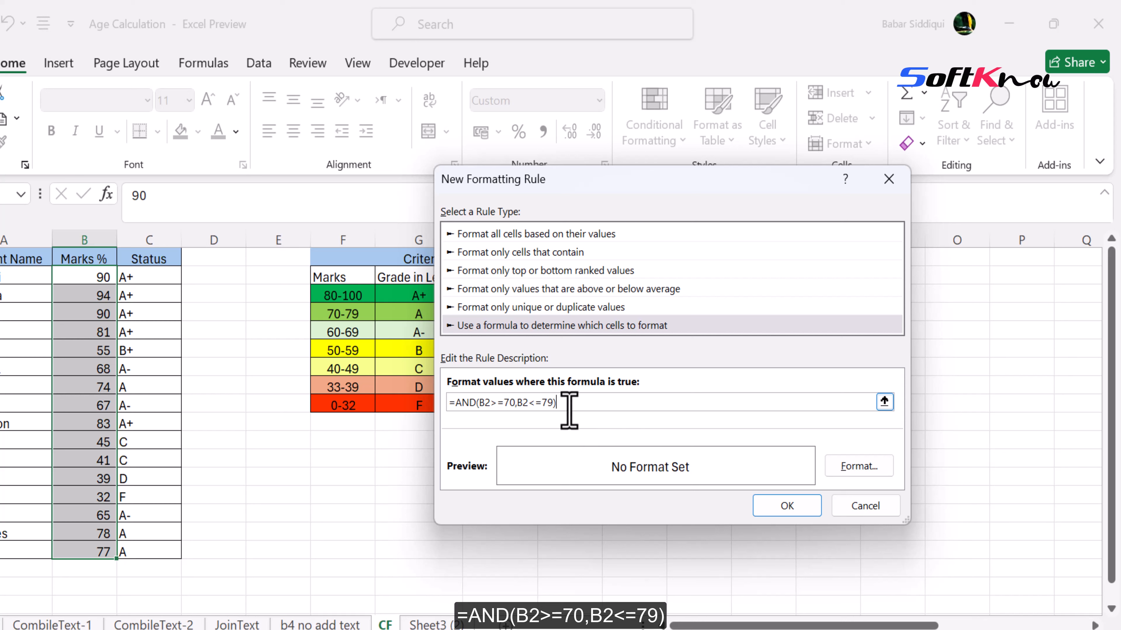
Copy the 70–79 rule's formula for reuse and give that rule a light green background fill.
left_click_drag(569, 405, 445, 402)
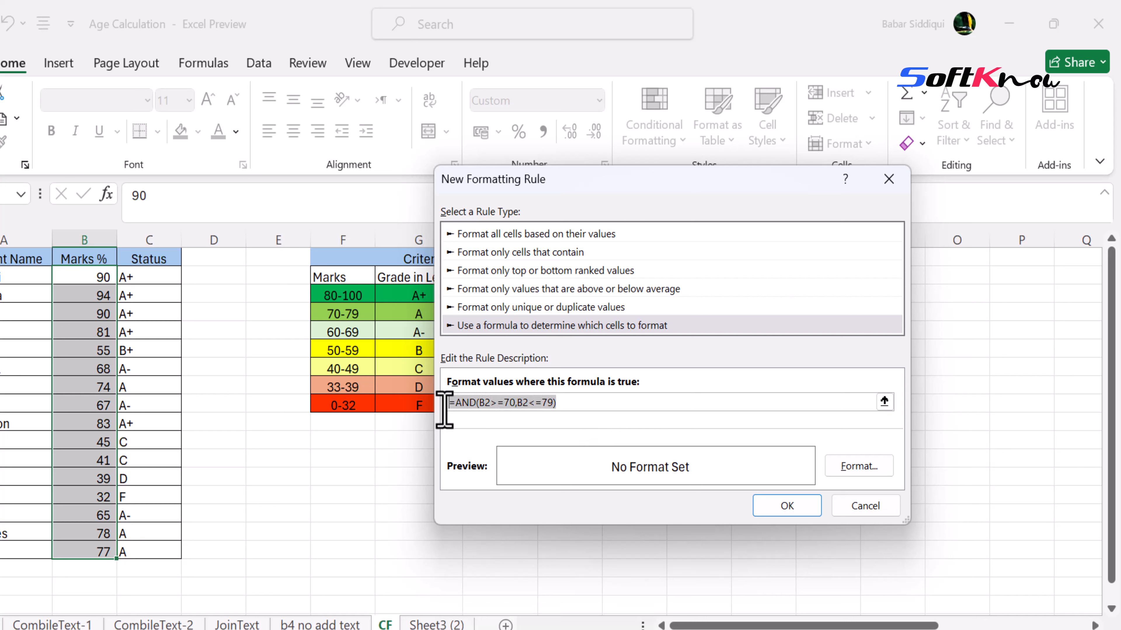
right_click(473, 408)
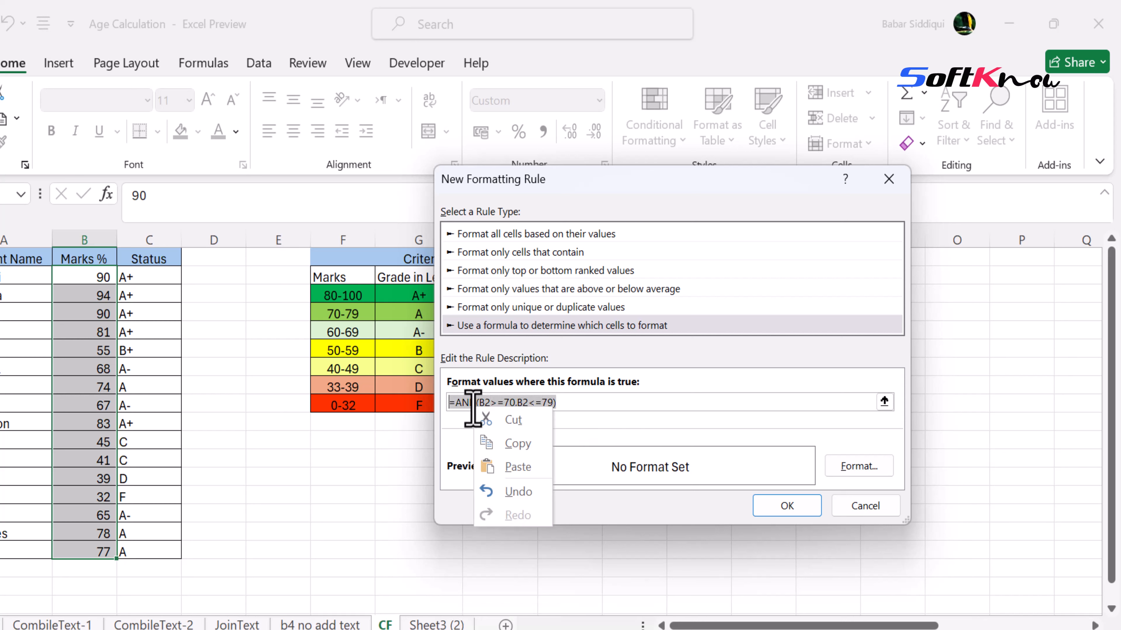
left_click(525, 444)
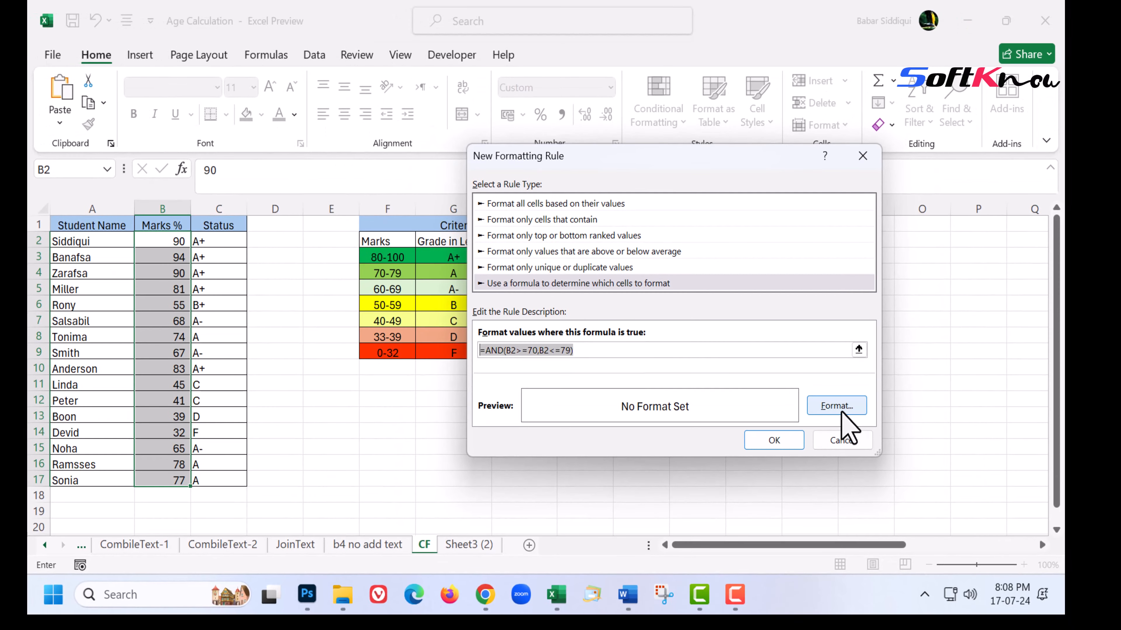
left_click(841, 414)
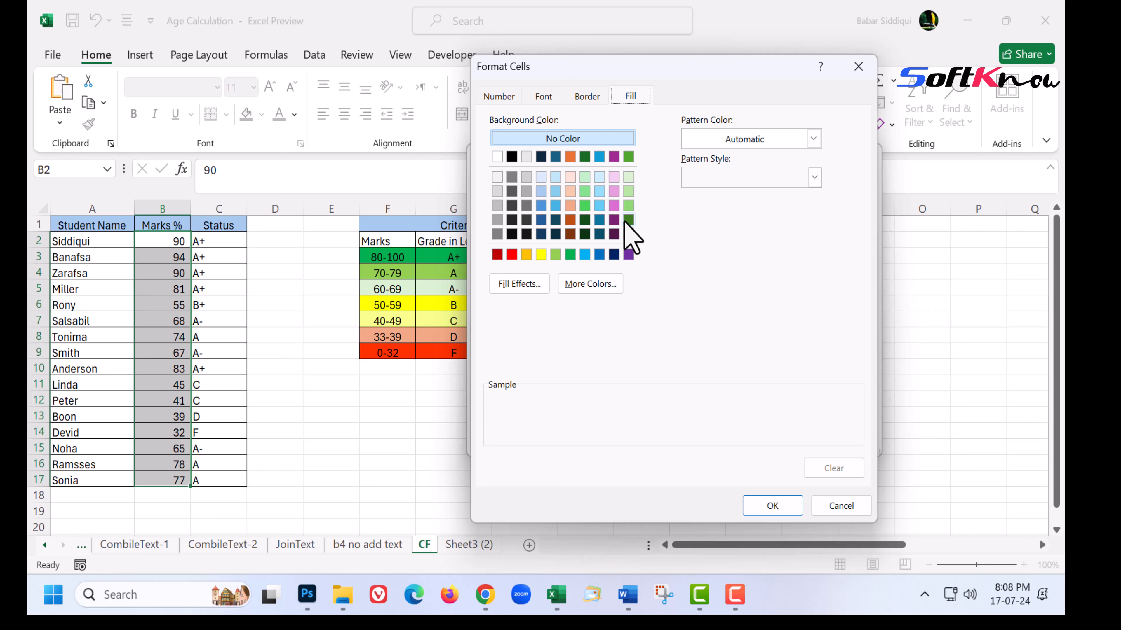
left_click(629, 205)
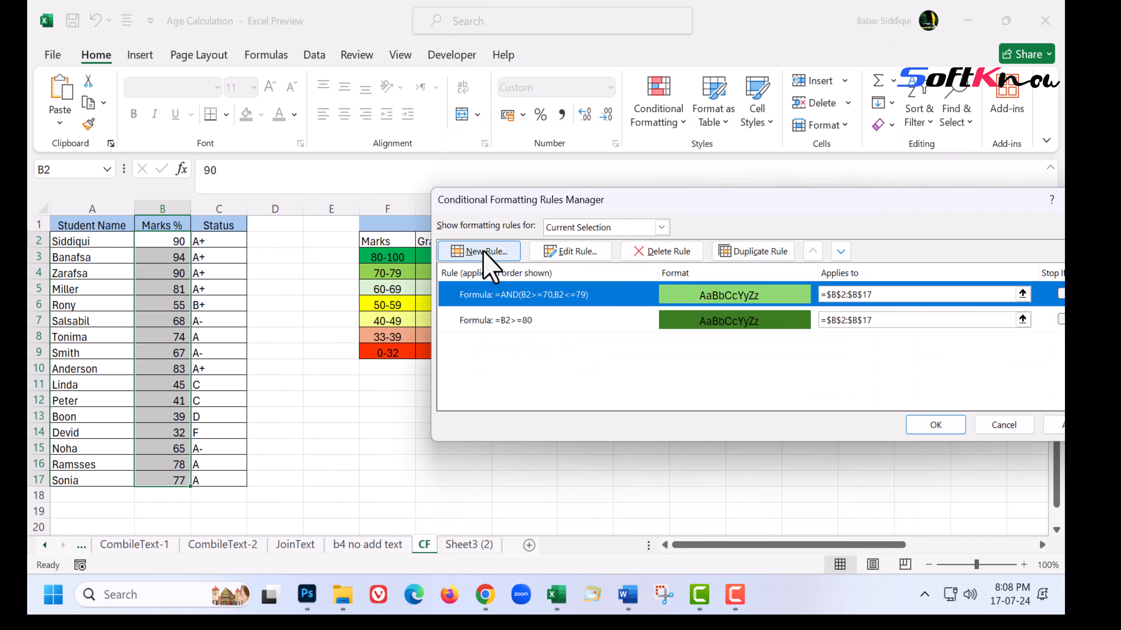
Add a third formula-based rule from the copied formula, changing it to =AND(B2>=60,B2<=69).
left_click(608, 285)
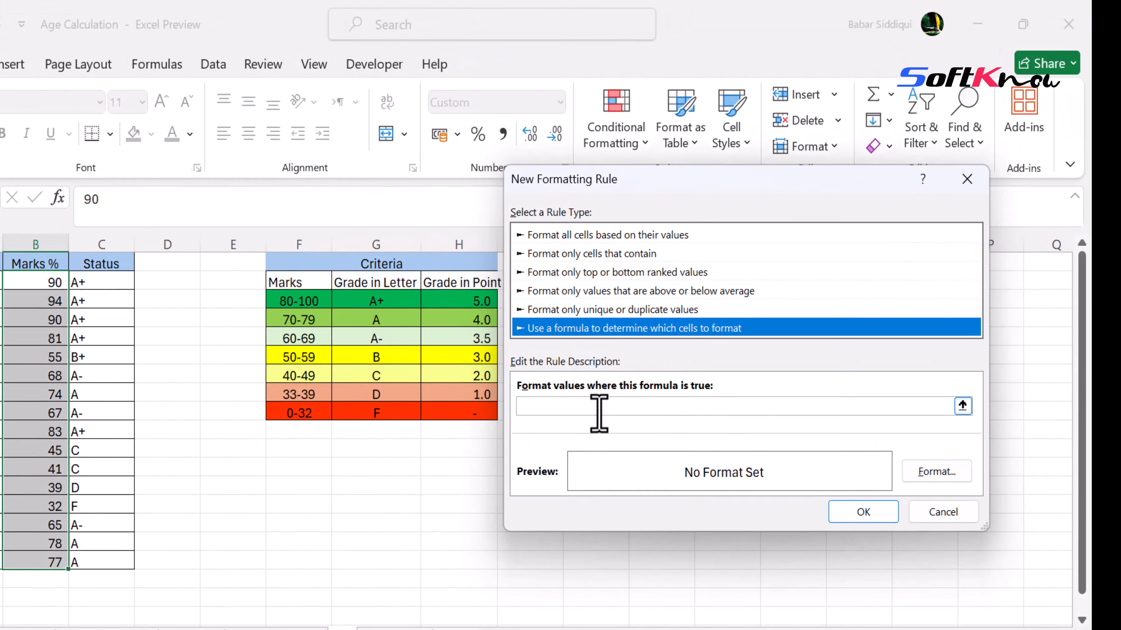
left_click(640, 356)
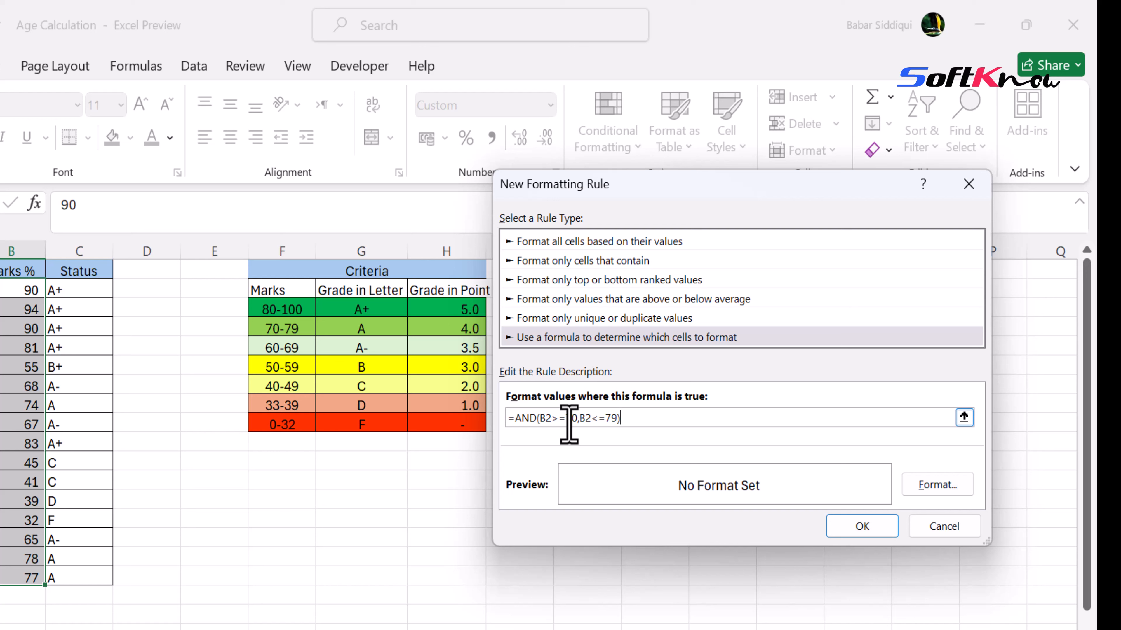
left_click(570, 419)
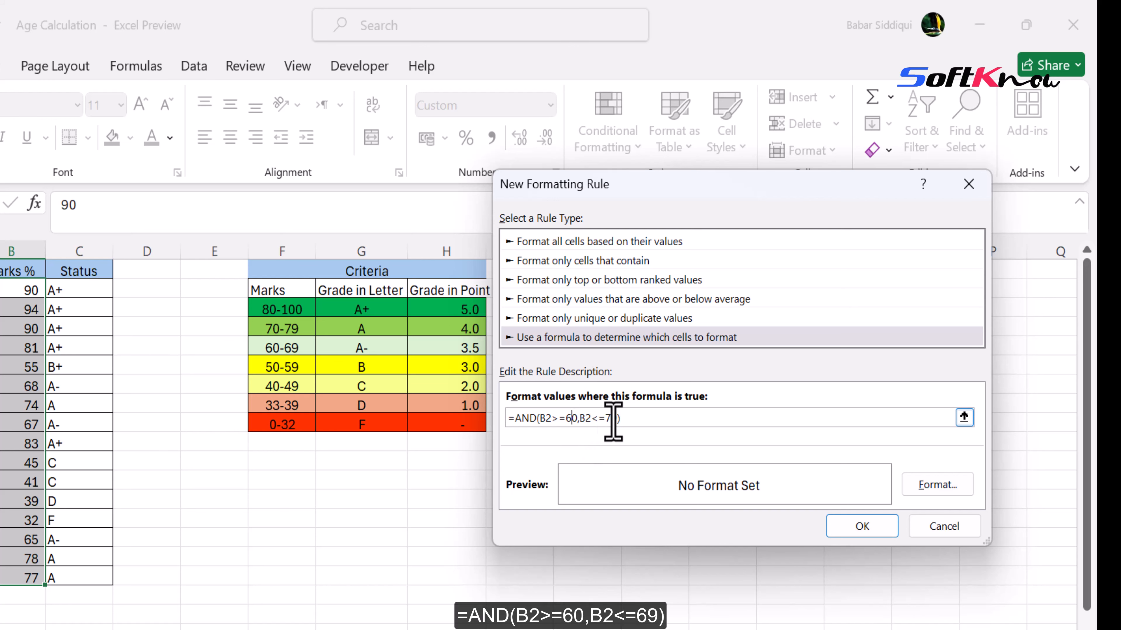
left_click(612, 419)
key("BackSpace")
type("6")
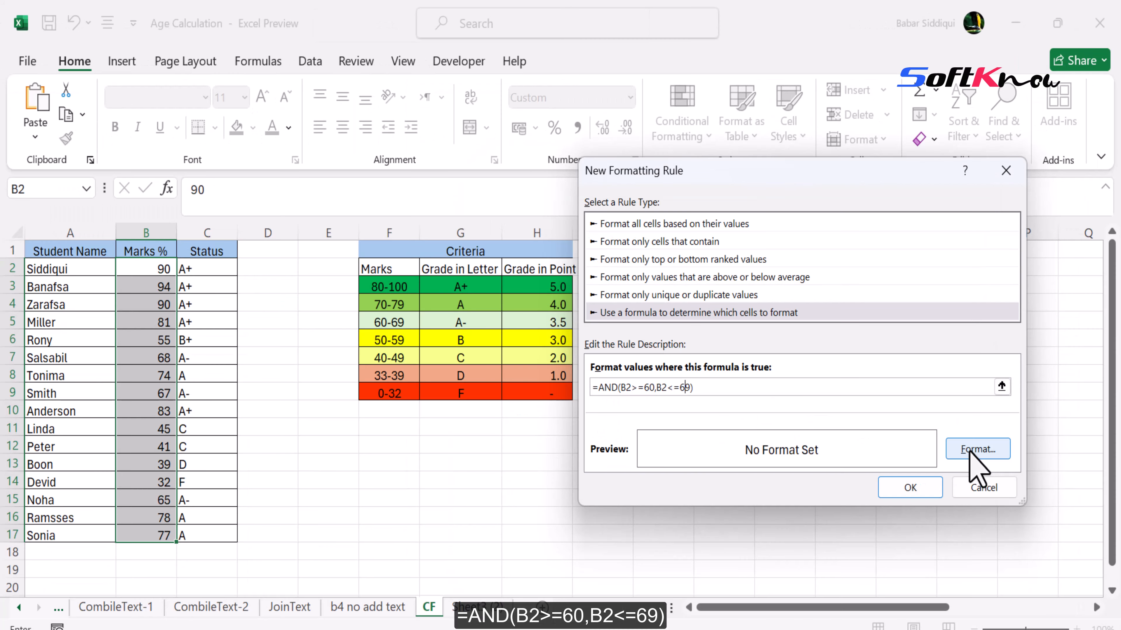
Give the 60–69 rule a very pale green background fill and save the rule.
left_click(937, 484)
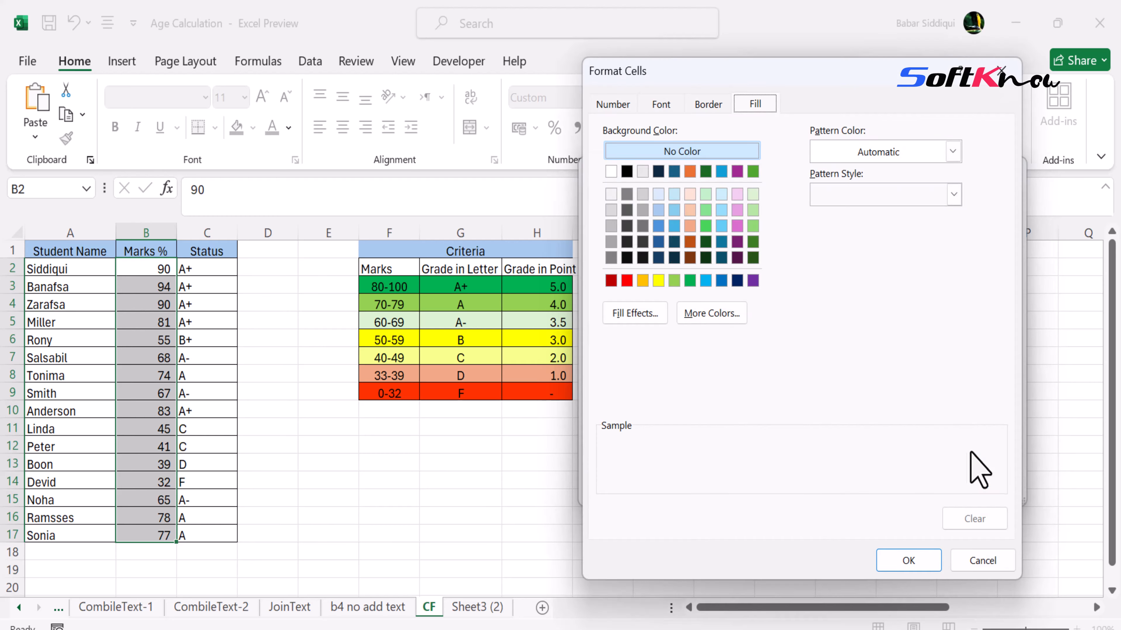
left_click(753, 194)
left_click(900, 560)
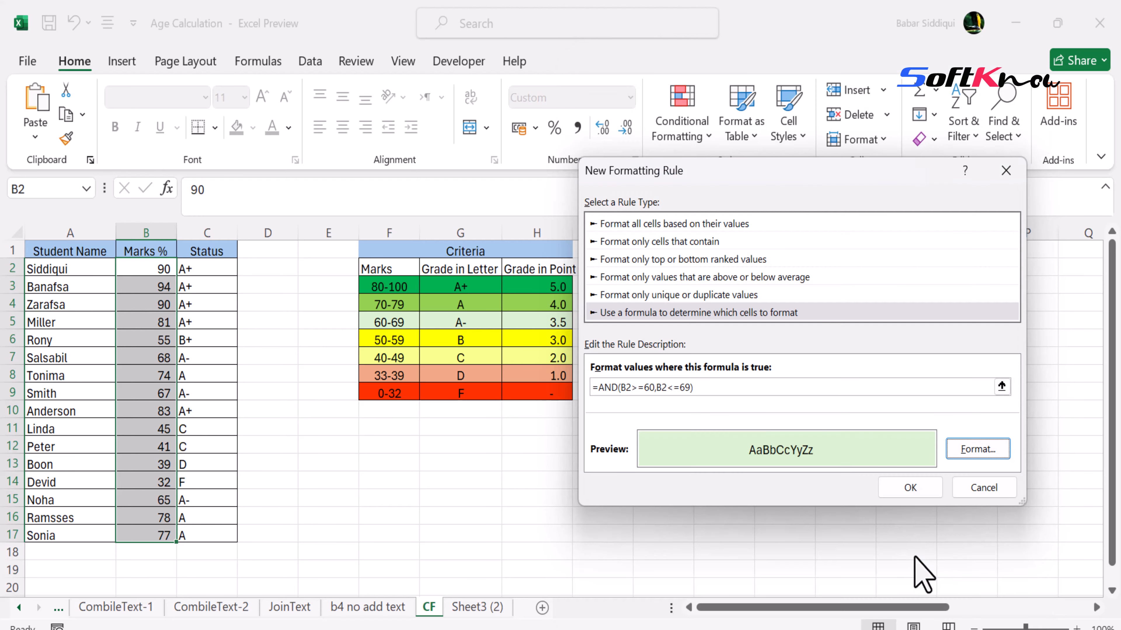
left_click(910, 487)
Add a fourth formula-based rule from the copied formula, changing it to =AND(B2>=50,B2<=59).
left_click(481, 281)
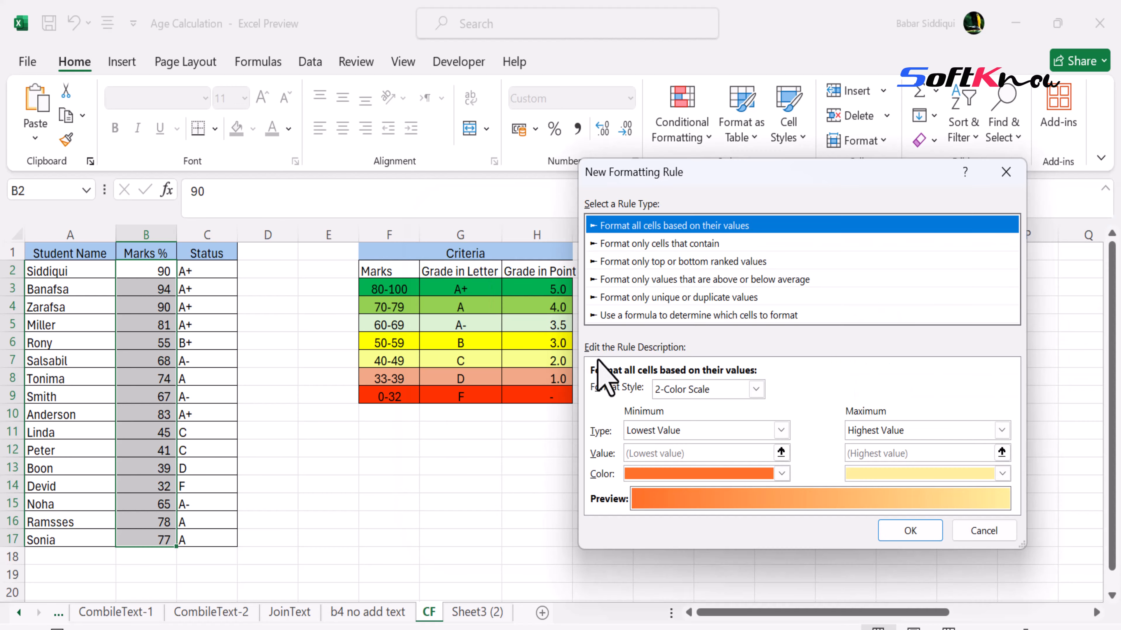
left_click(650, 317)
left_click(665, 389)
right_click(667, 391)
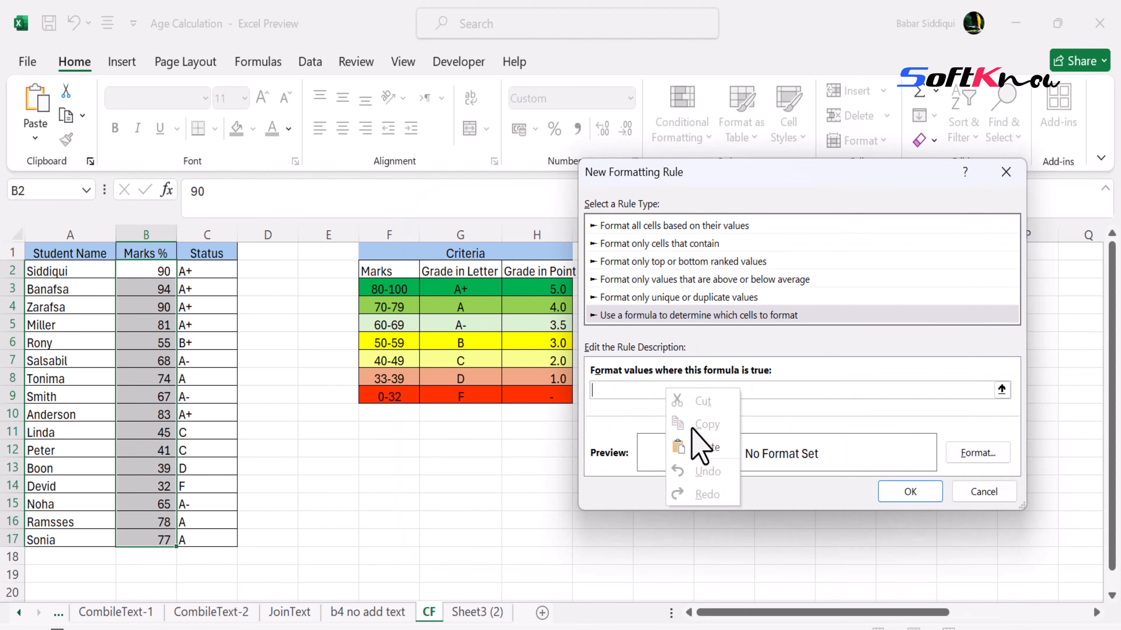
left_click(700, 445)
left_click(647, 391)
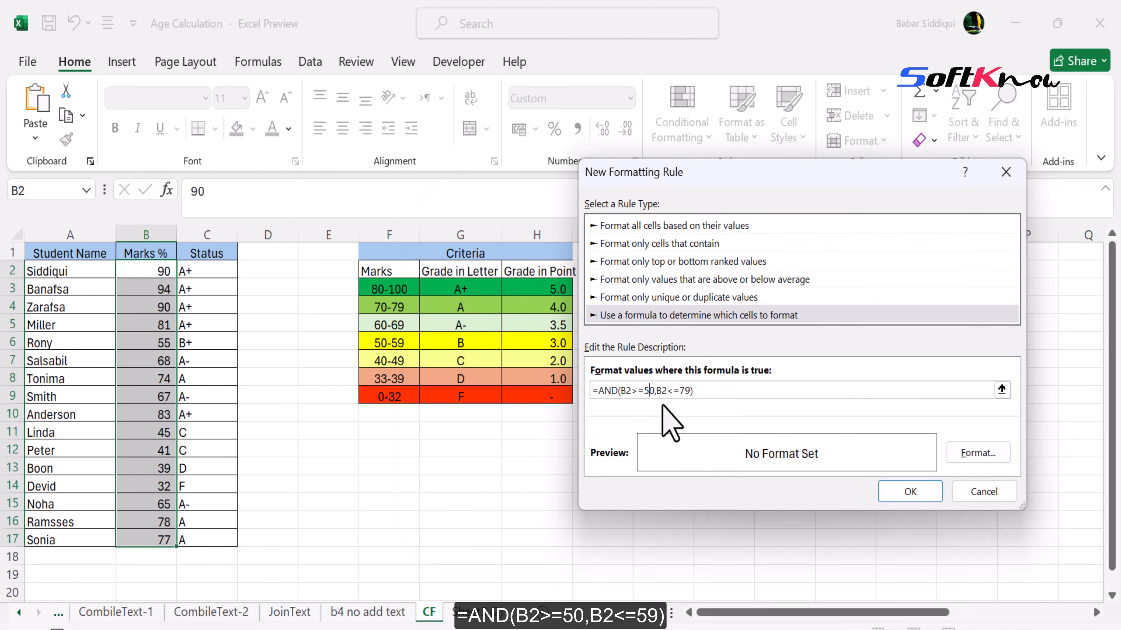
type("5")
left_click(683, 390)
key("BackSpace")
type("5")
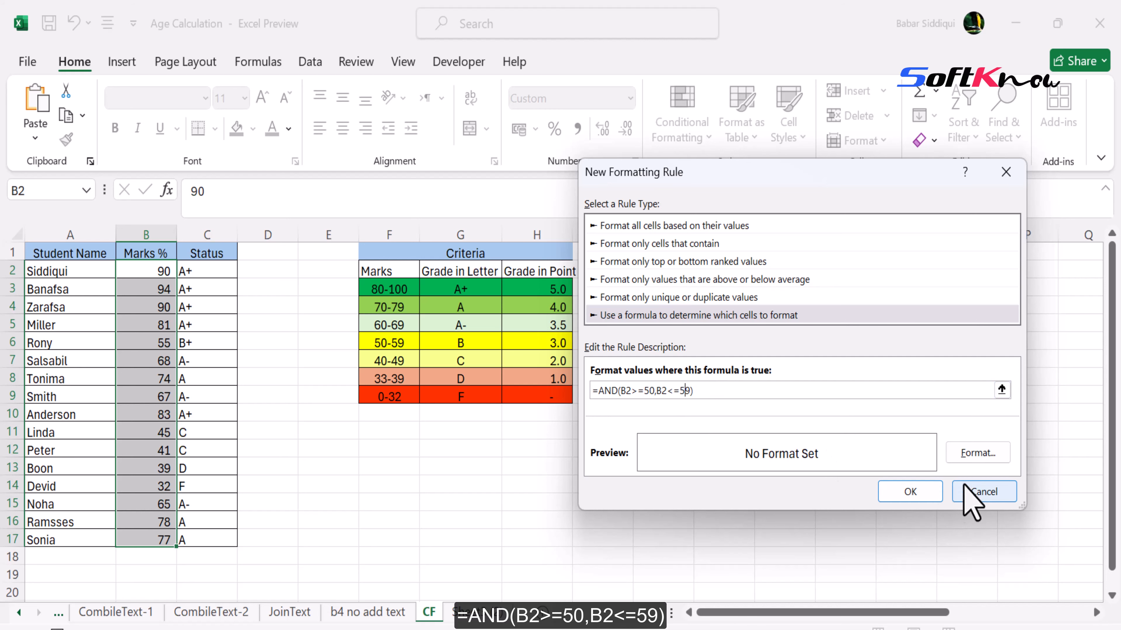
Give the 50–59 rule a bright yellow background fill and save the rule.
left_click(977, 453)
left_click(658, 282)
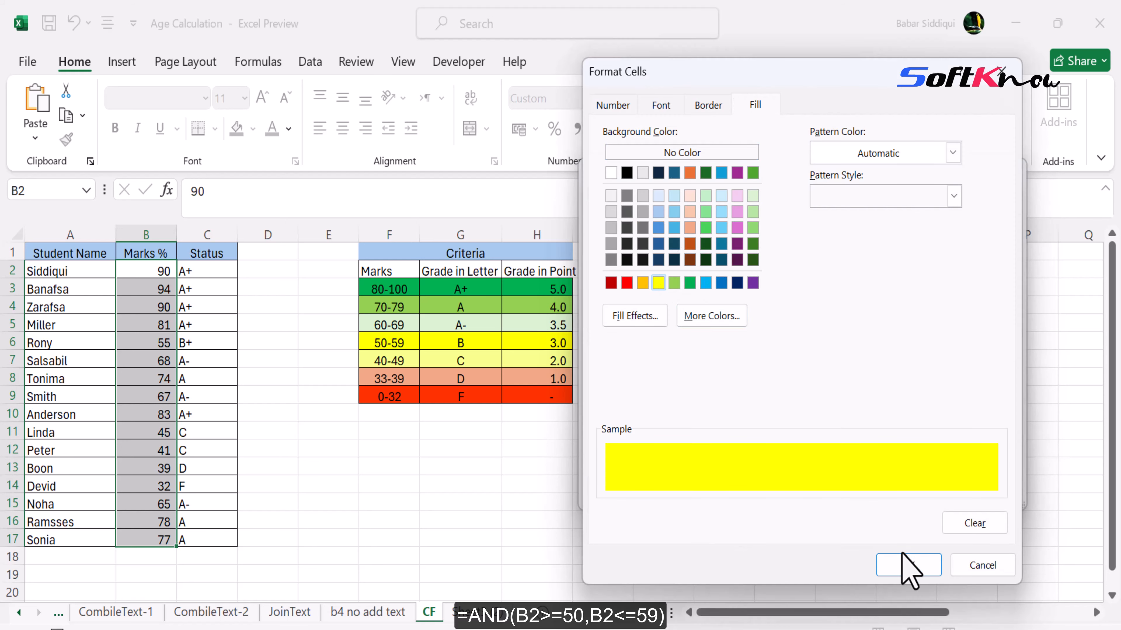
left_click(908, 566)
left_click(900, 493)
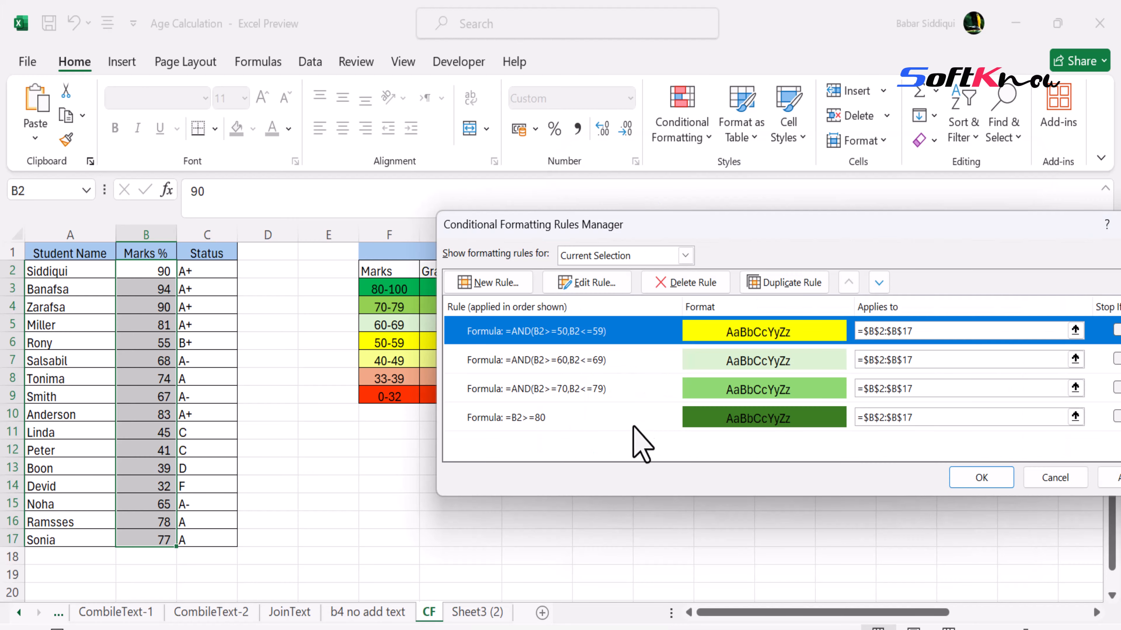
Add a fifth formula-based rule from the copied formula, changing it to =AND(B2>=40,B2<=49).
left_click(505, 284)
left_click(663, 315)
key("ctrl+v")
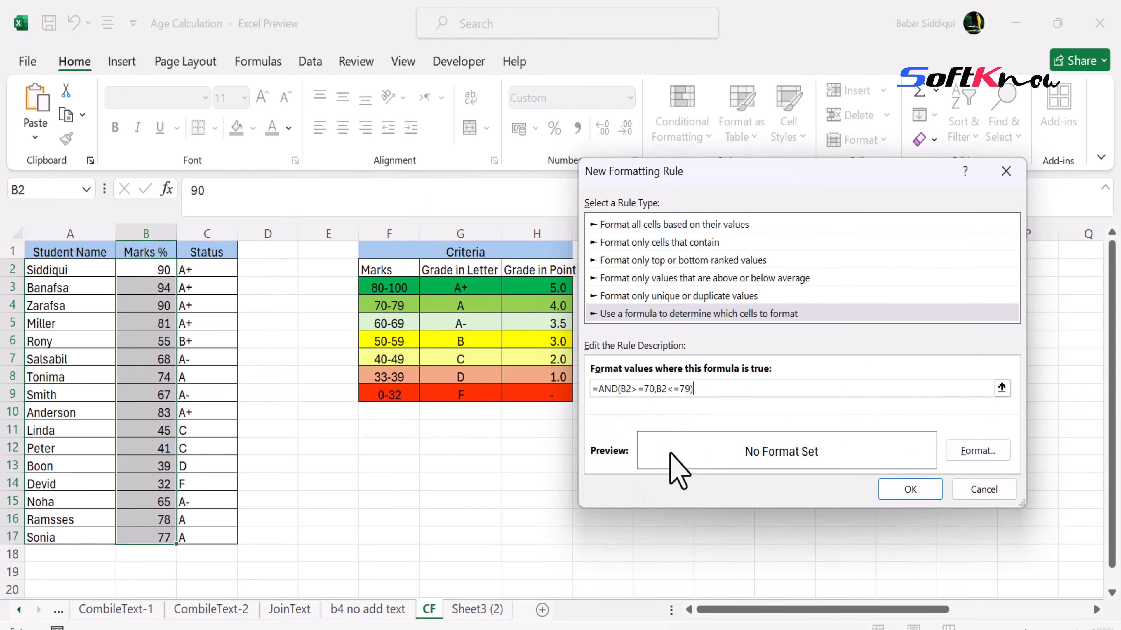
left_click(648, 388)
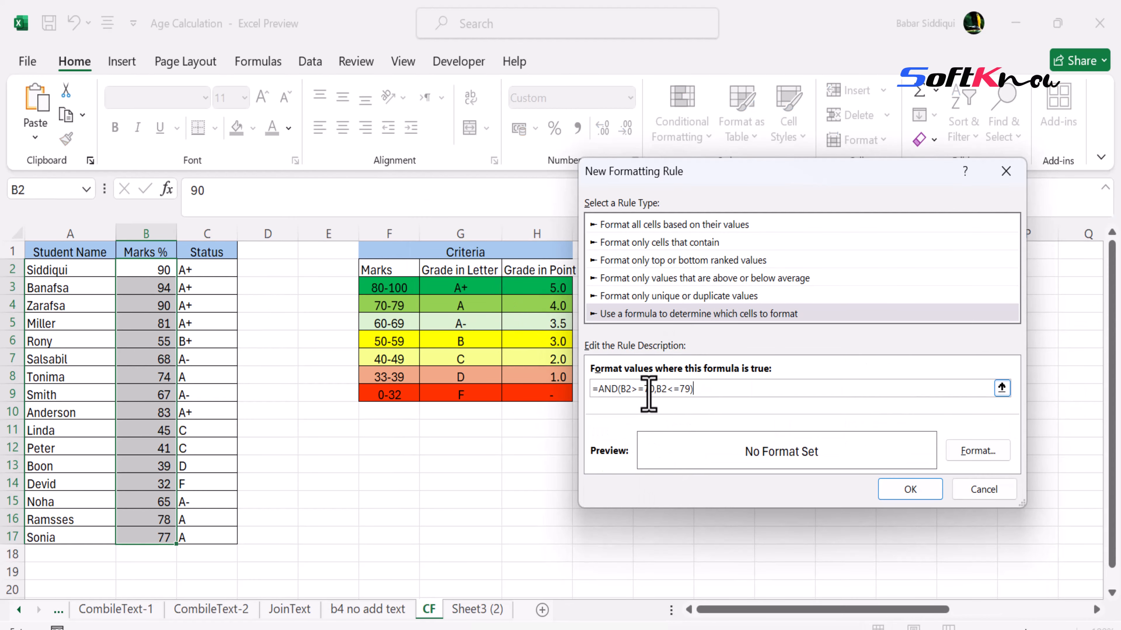
left_click(684, 389)
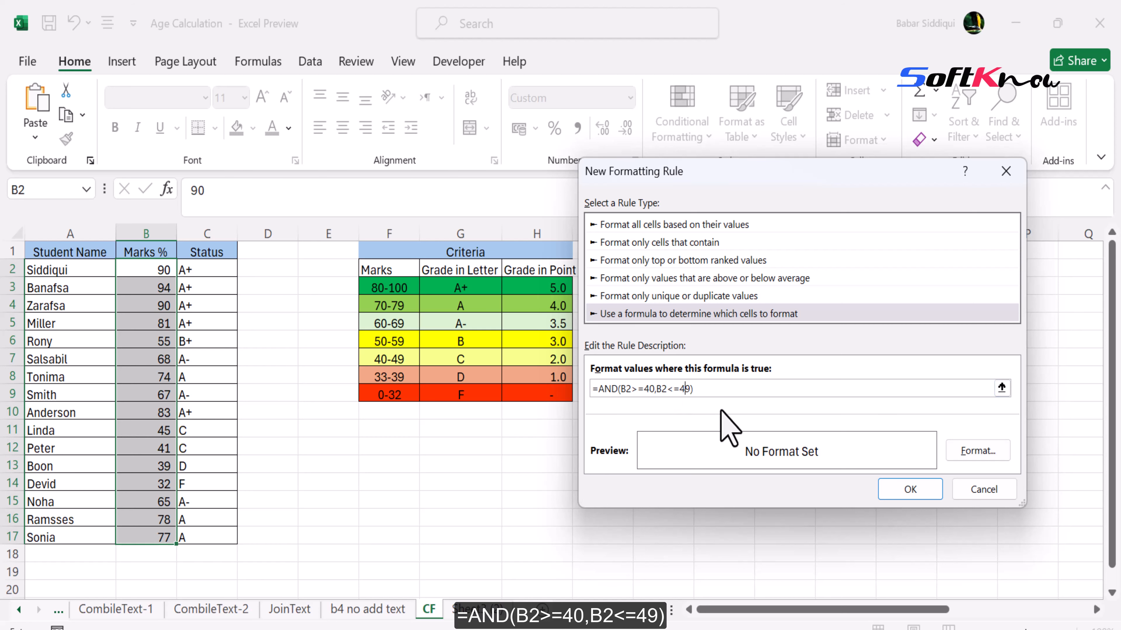
Give the 40–49 rule a pale yellow fill from the extended standard colors and save the rule.
left_click(978, 452)
left_click(719, 314)
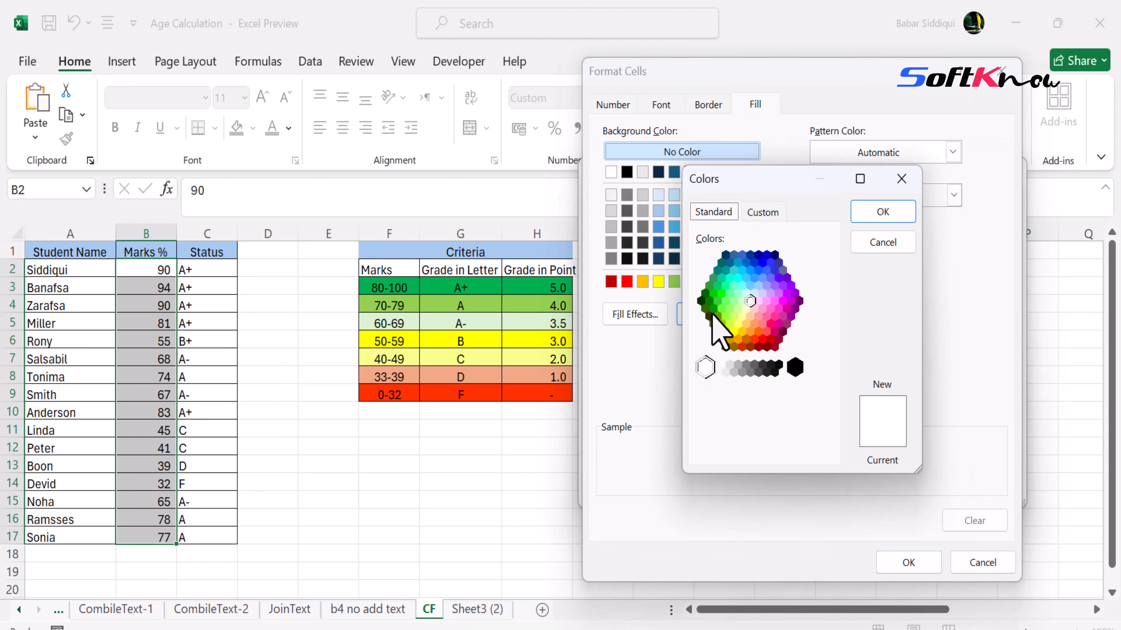
left_click(742, 316)
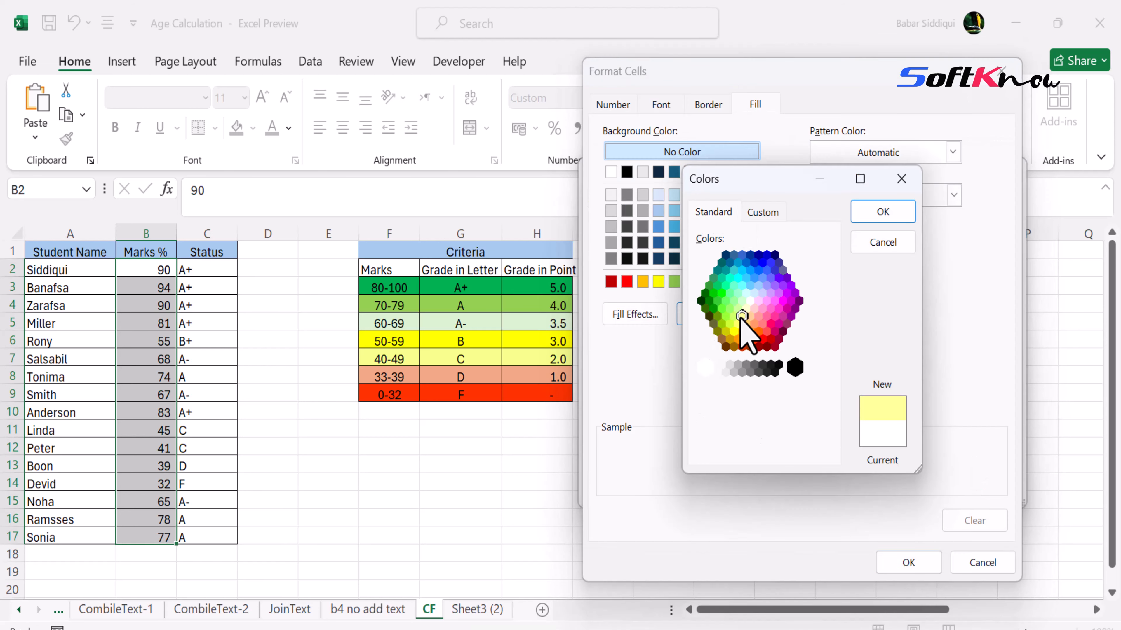
left_click(882, 212)
left_click(905, 564)
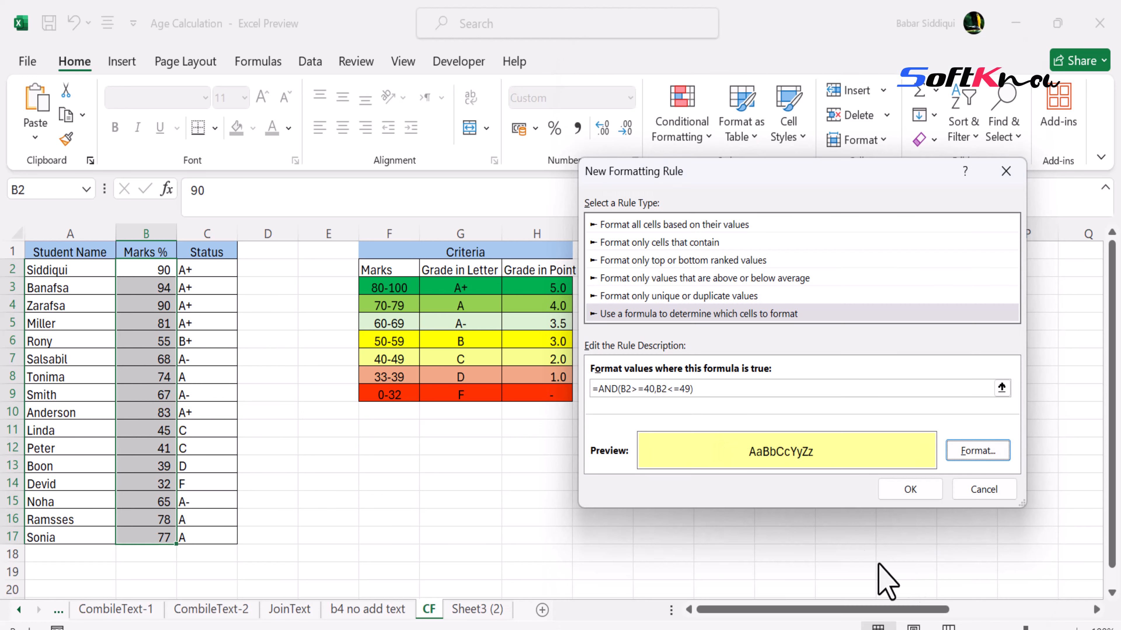
left_click(903, 496)
Add a sixth formula-based rule from the copied formula, changing it to =AND(B2>=33,B2<=39).
left_click(487, 281)
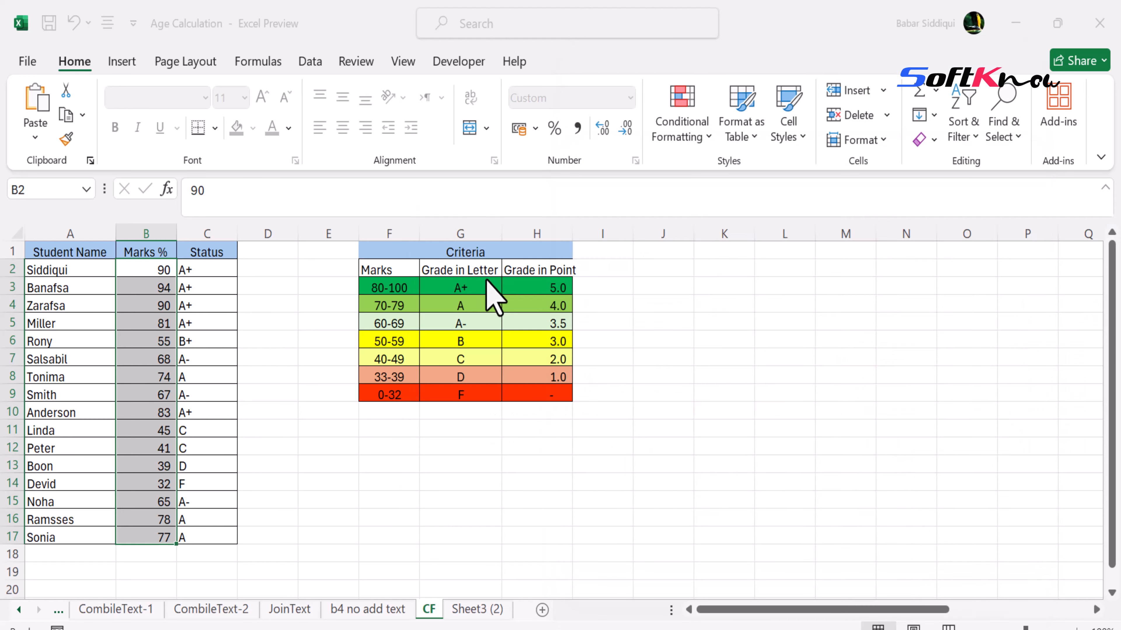
left_click(655, 317)
left_click(655, 391)
type("=AND(B2>=70,B2<=79)")
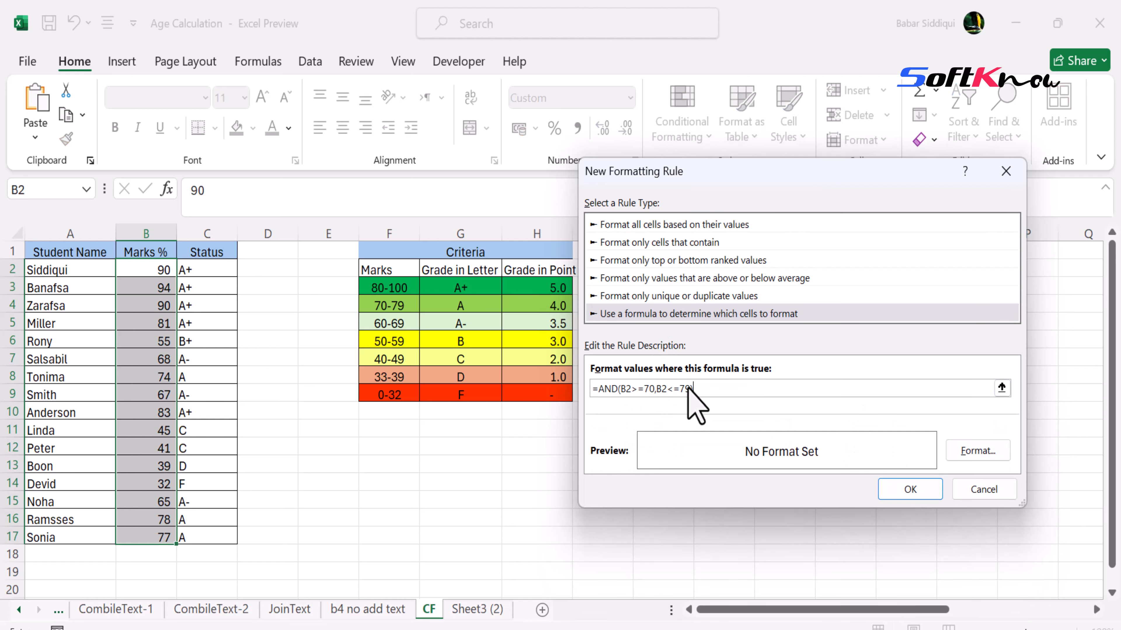
left_click(655, 389)
key("BackSpace")
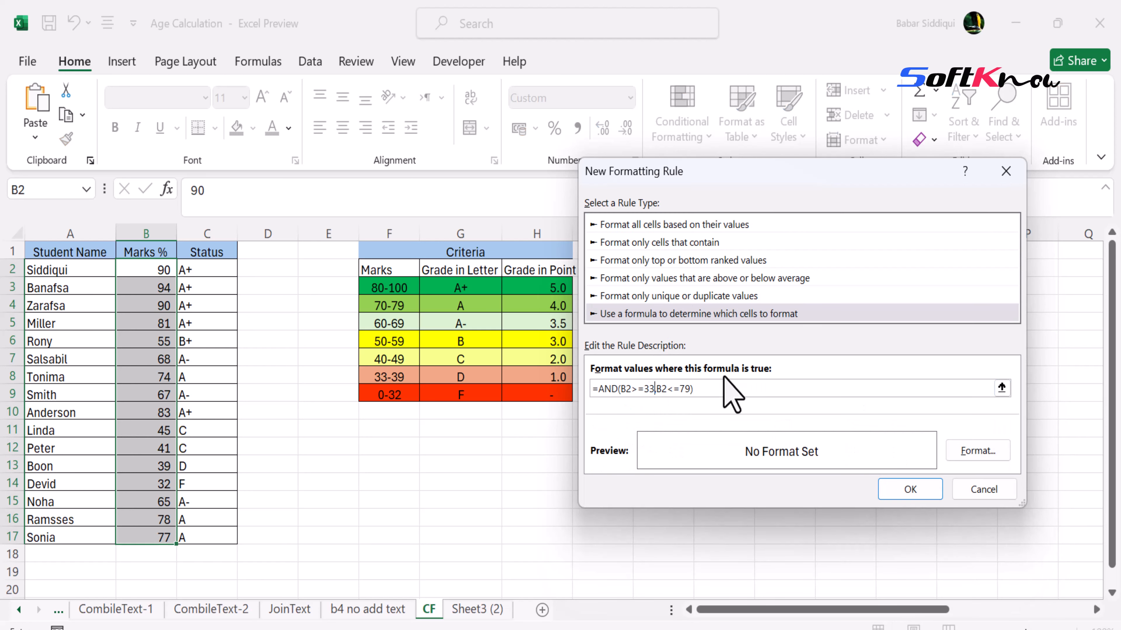
left_click(684, 389)
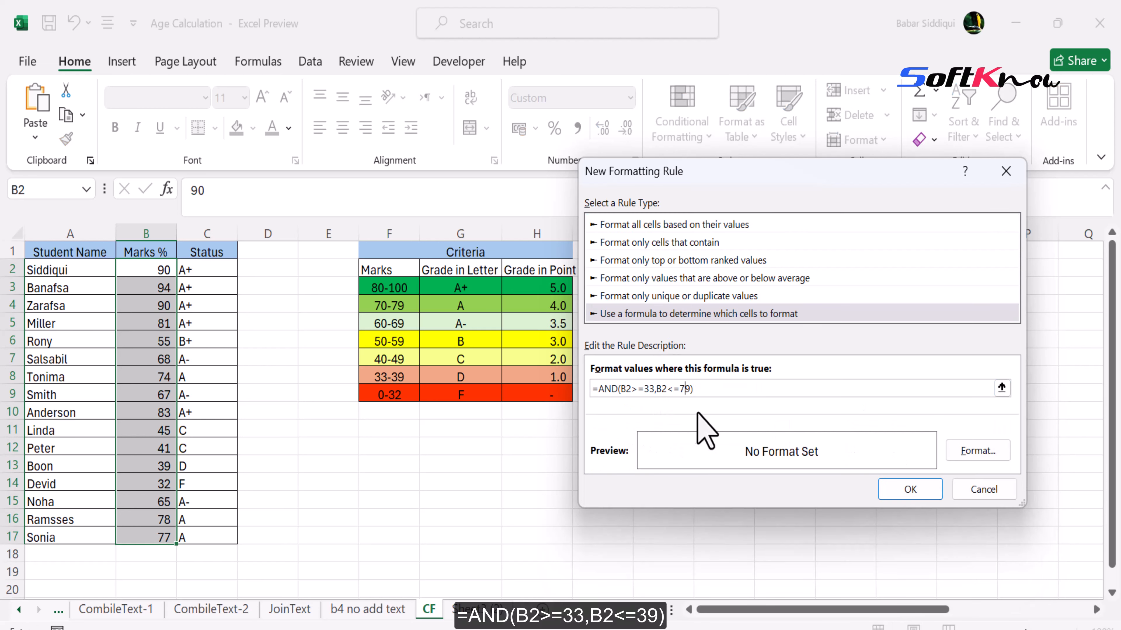
Give the 33–39 rule the lightest orange background fill and save the rule.
left_click(976, 454)
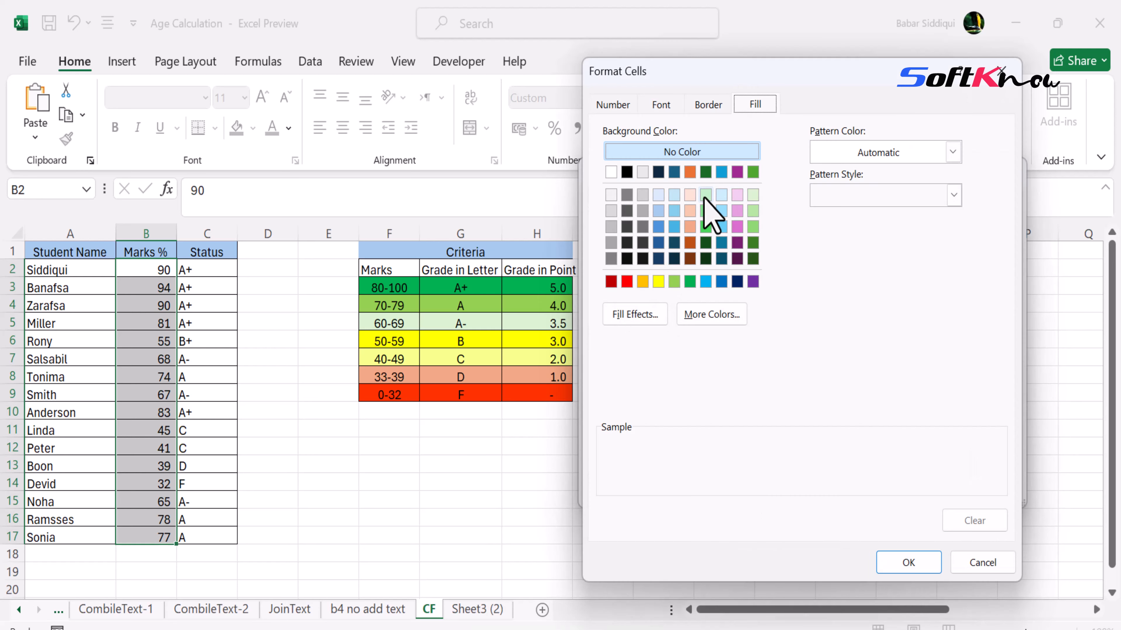
left_click(689, 195)
left_click(909, 563)
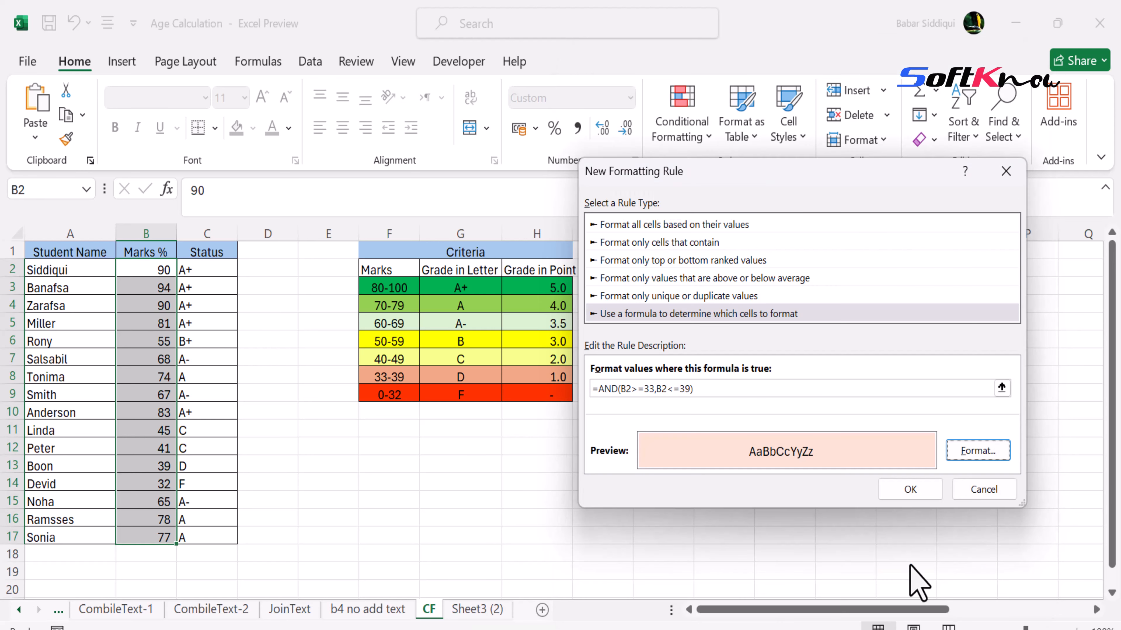
left_click(910, 489)
Add a seventh formula-based rule from the copied formula, changing it to =AND(B2>=0,B2<=32).
left_click(463, 280)
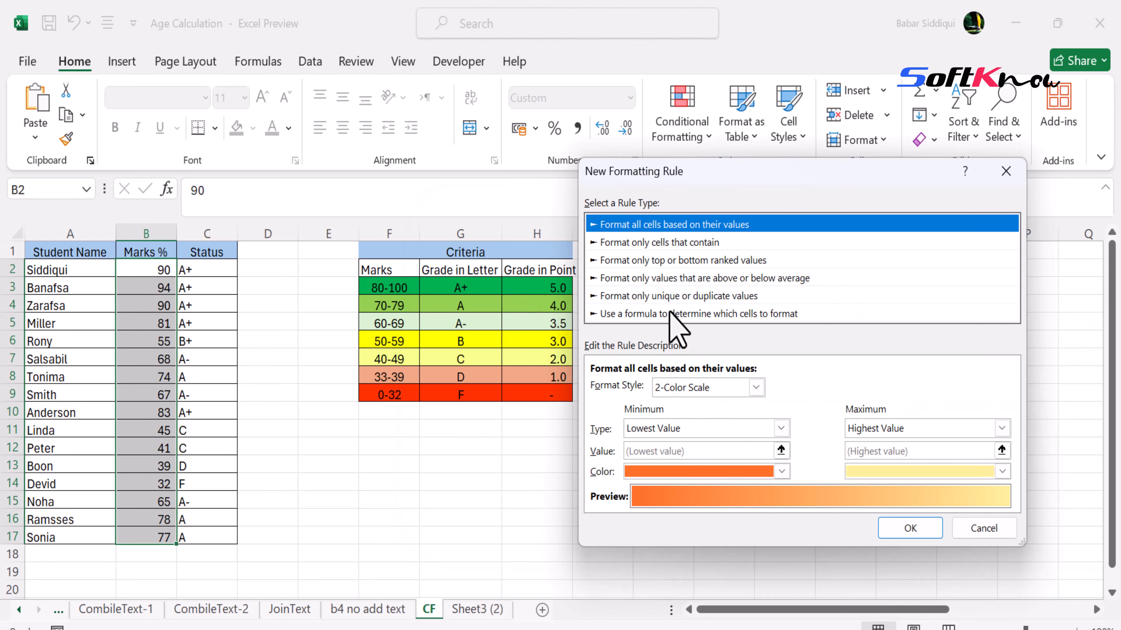
left_click(680, 314)
left_click(727, 389)
type("=AND(B2>=70,B2<=79)")
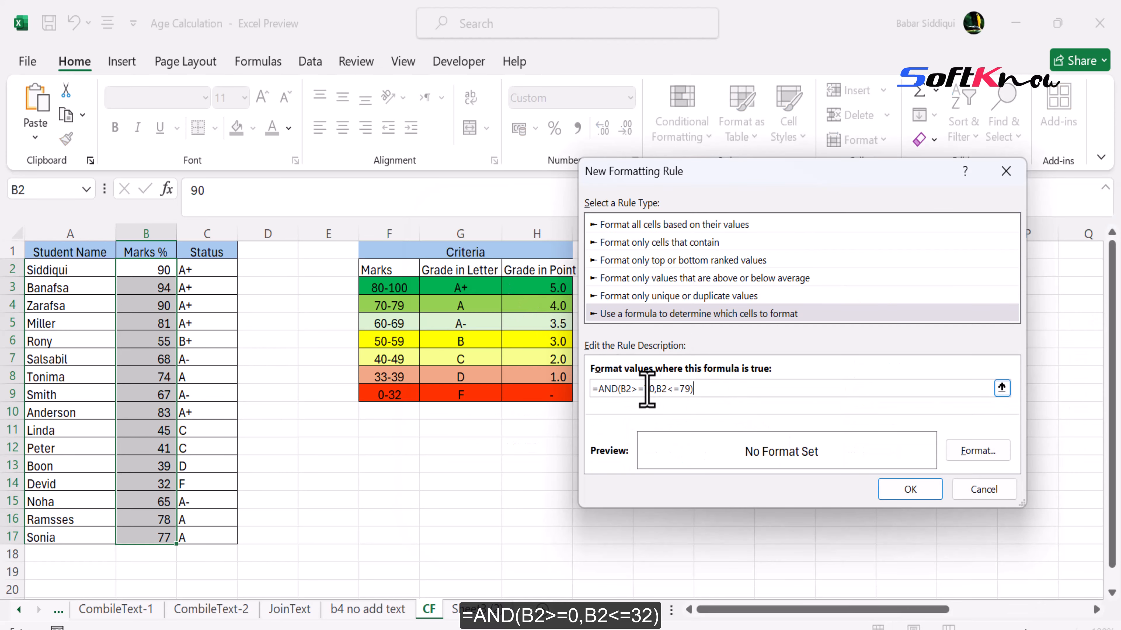
left_click(649, 388)
key("BackSpace")
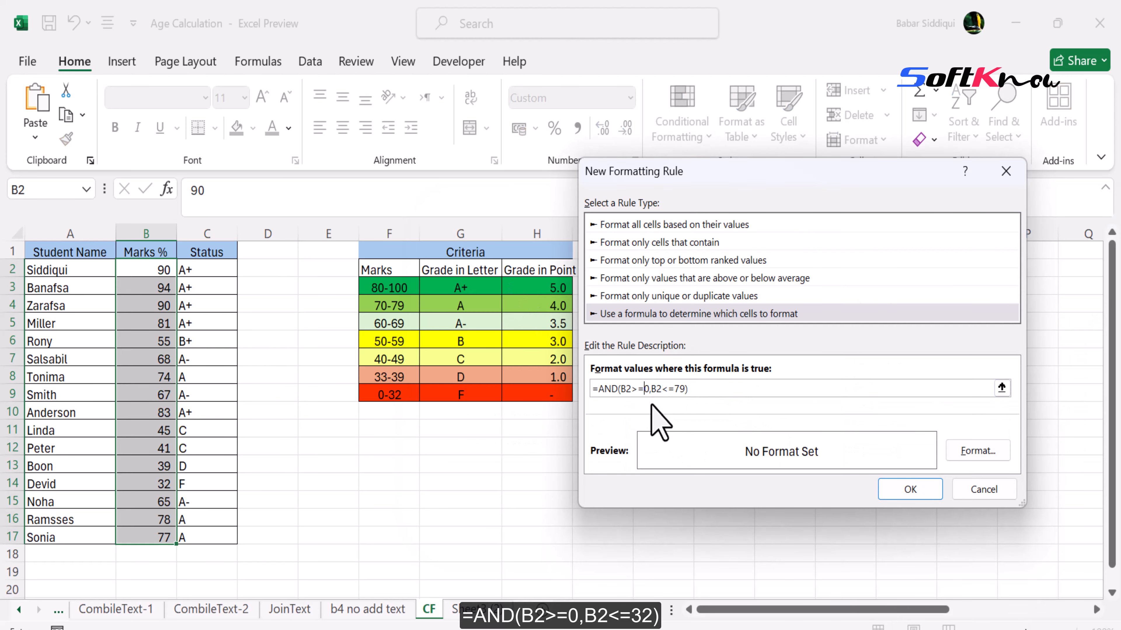
left_click(687, 389)
type("32")
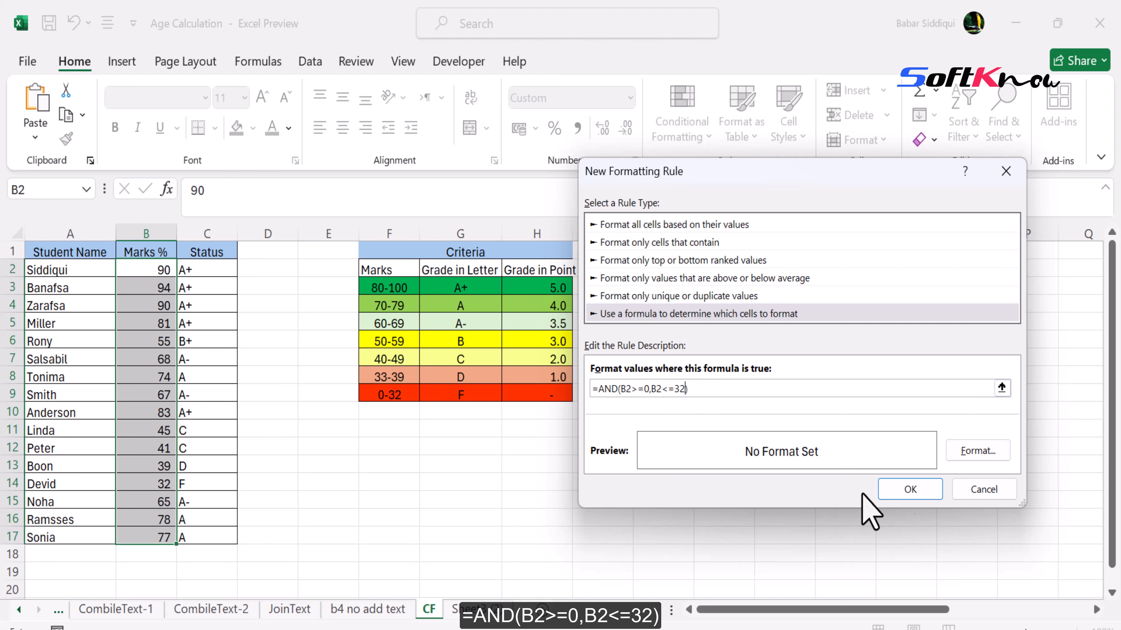
Give the 0–32 rule a red background fill and apply all the rules to the Marks % cells.
left_click(977, 452)
left_click(627, 282)
left_click(891, 563)
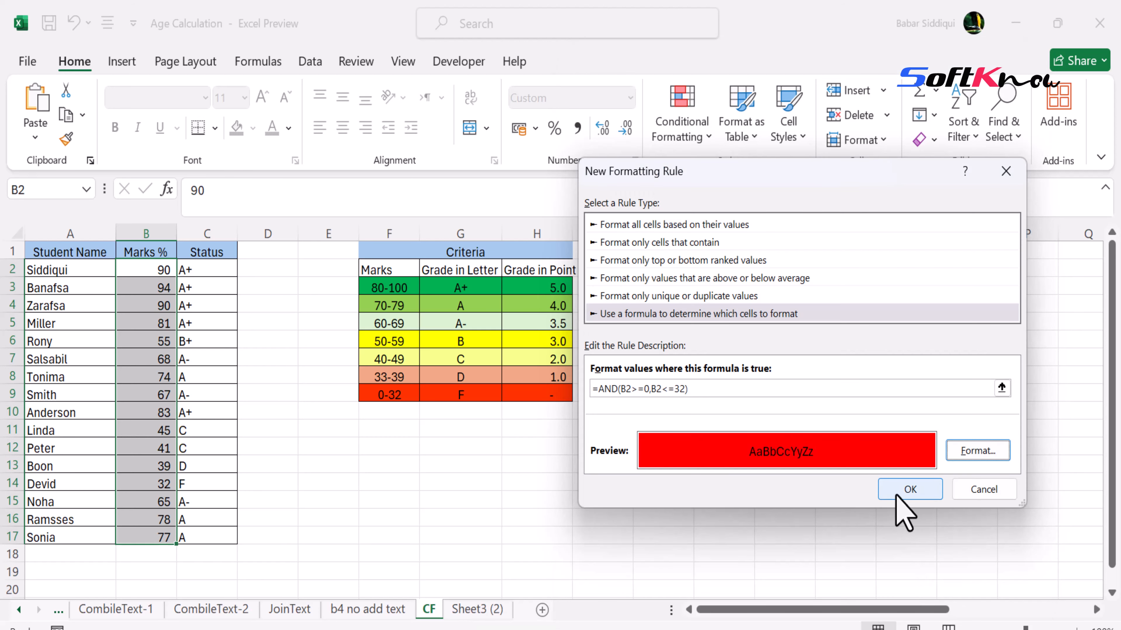
left_click(912, 490)
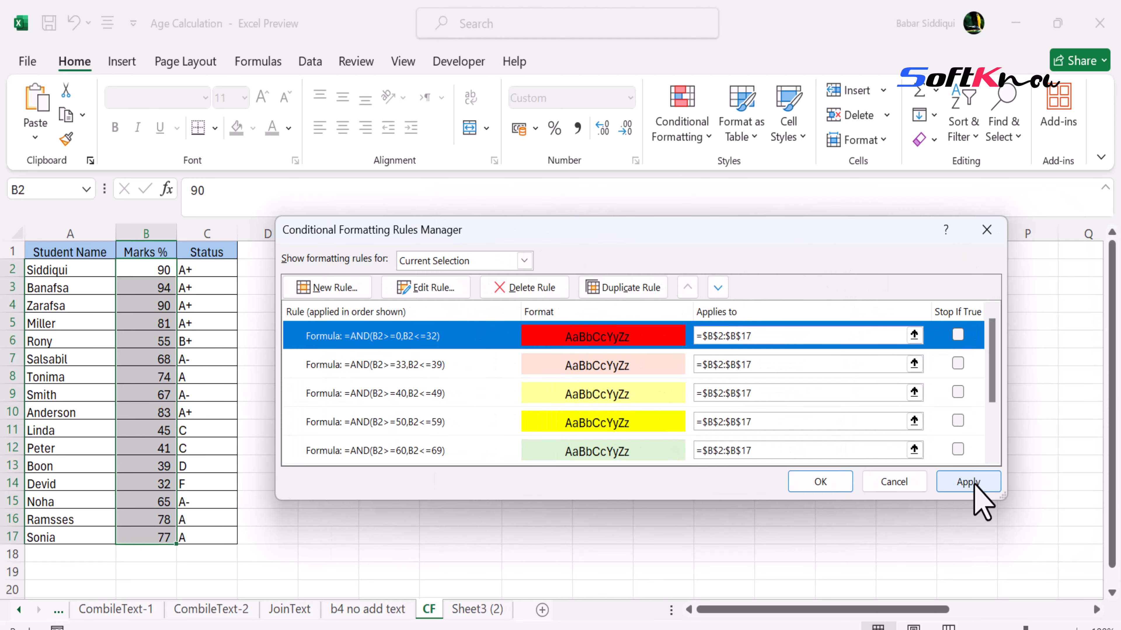
left_click(973, 483)
left_click(826, 486)
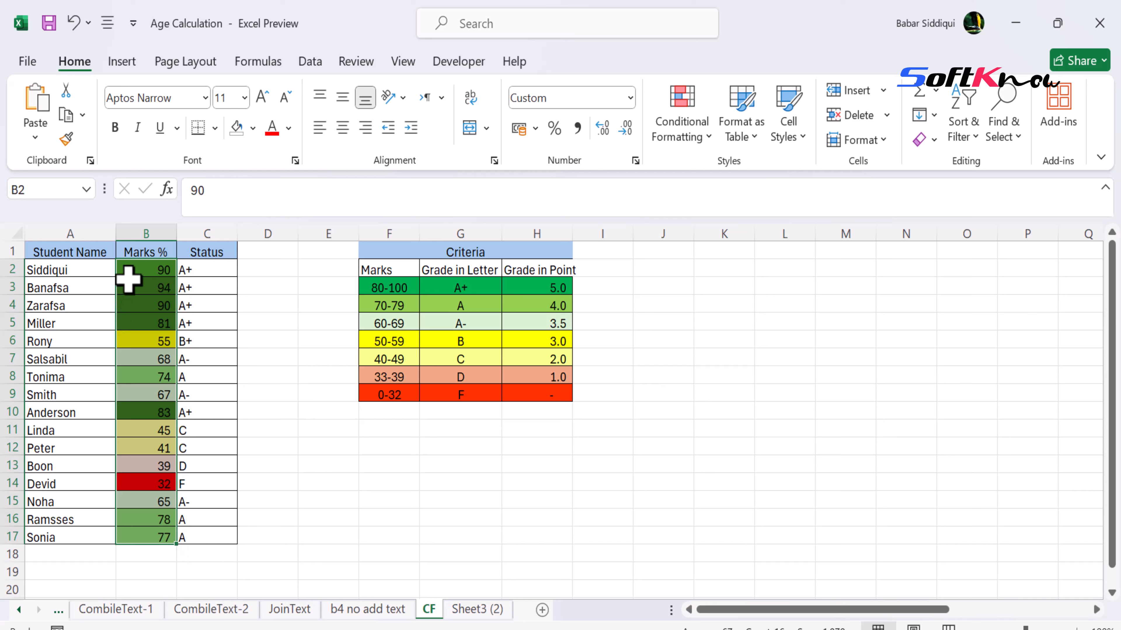
Test the color rules by setting the mark in cell B4 to 60, 32 and 33 in turn.
left_click(131, 306)
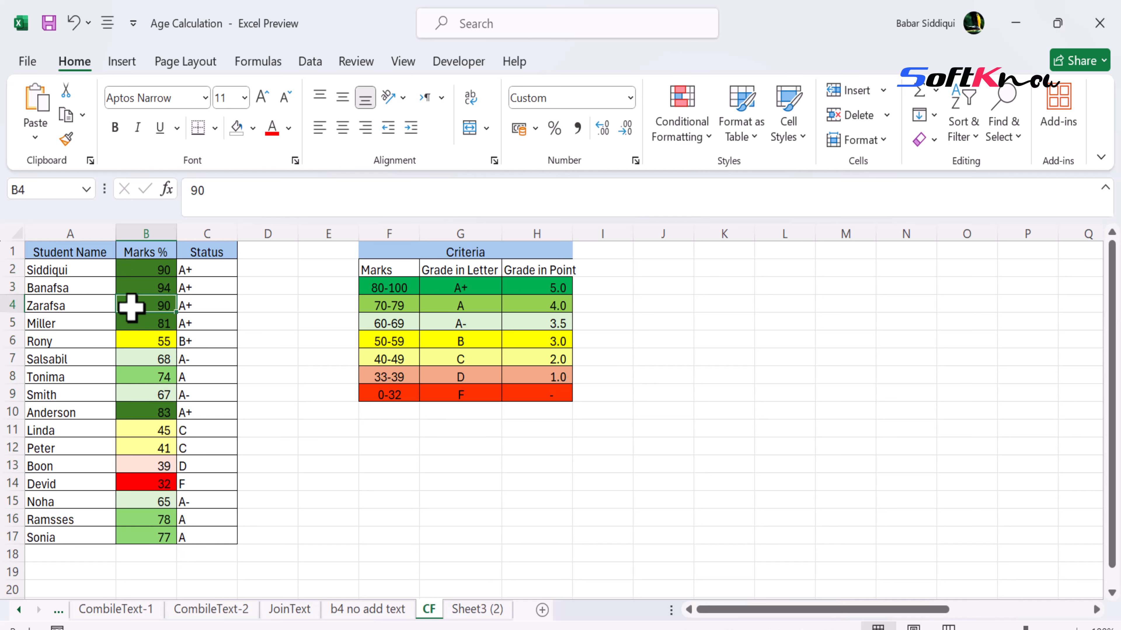
type("60")
key("Return")
left_click(131, 307)
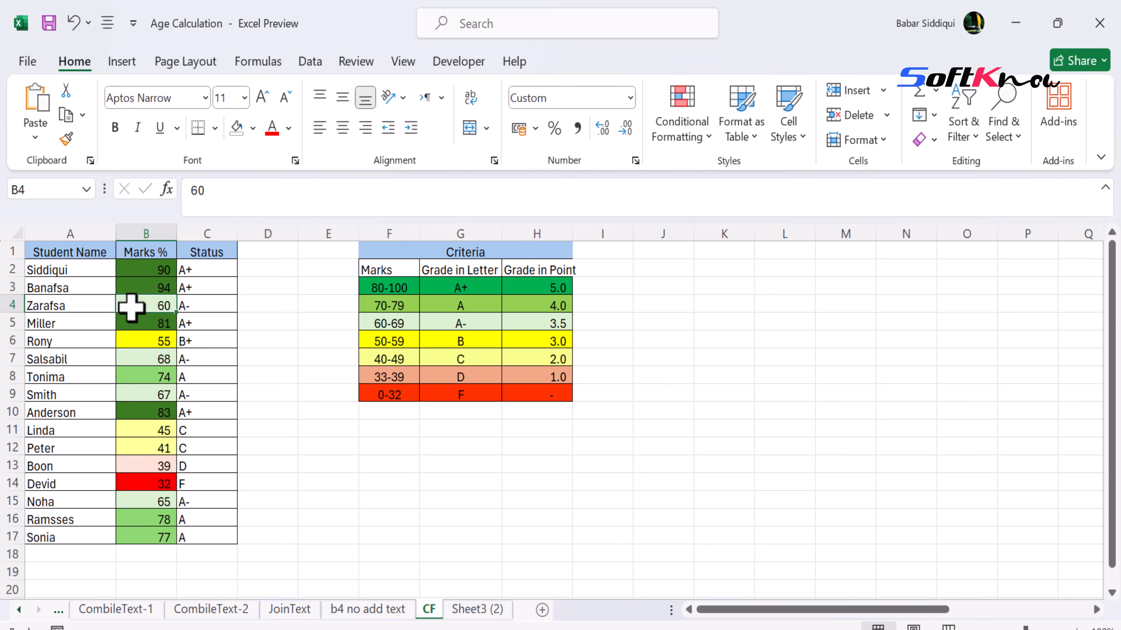
type("32")
key("Return")
left_click(131, 307)
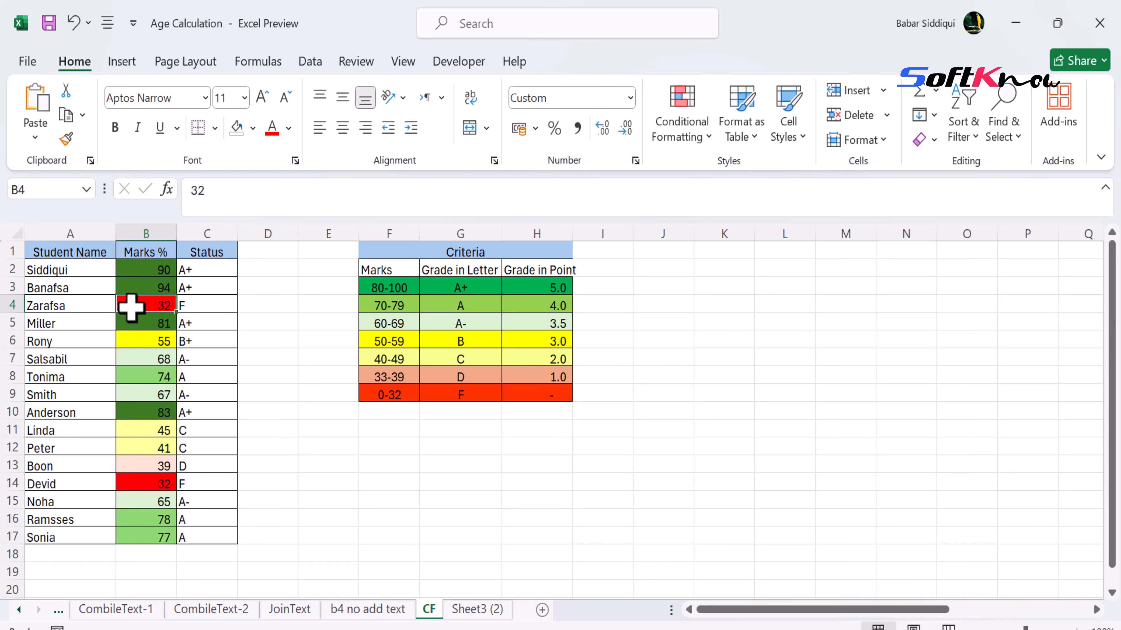
type("33")
key("Return")
key("Up")
key("Up")
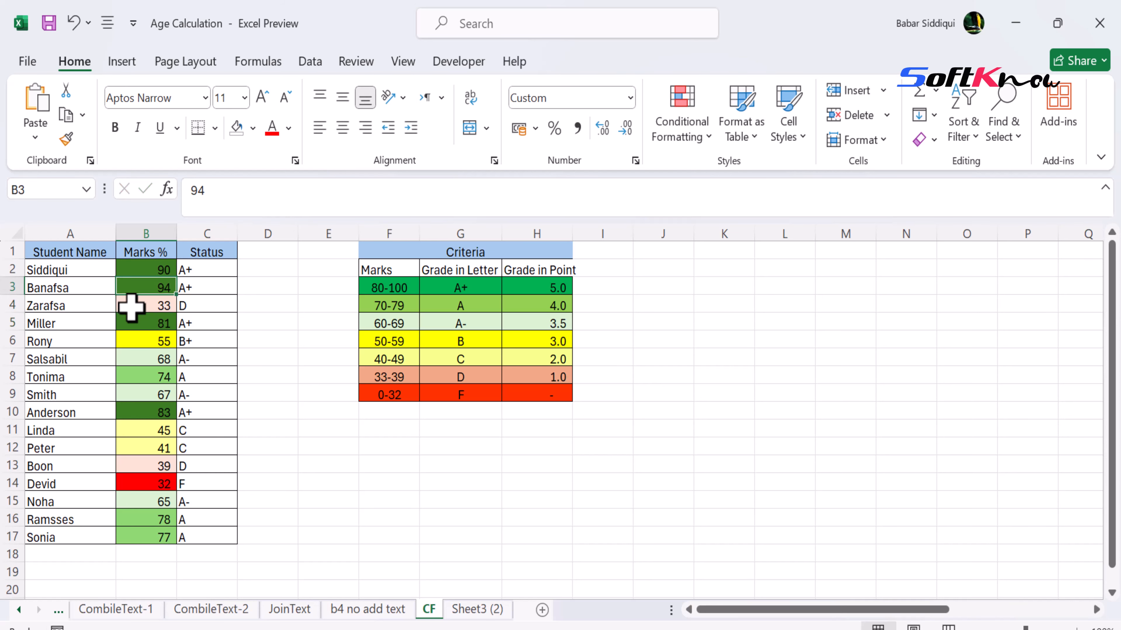
Set the mark in cell B4 to 96.
key("Down")
type("96")
key("Return")
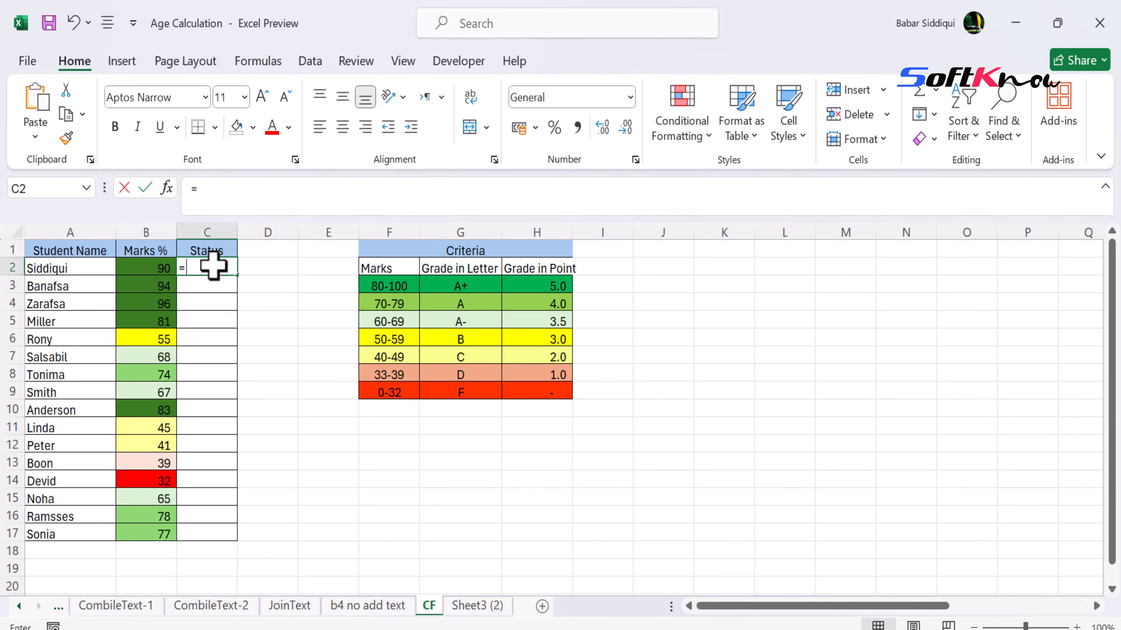
type("=IF(")
key("Left")
type(">=80,\"A+\"")
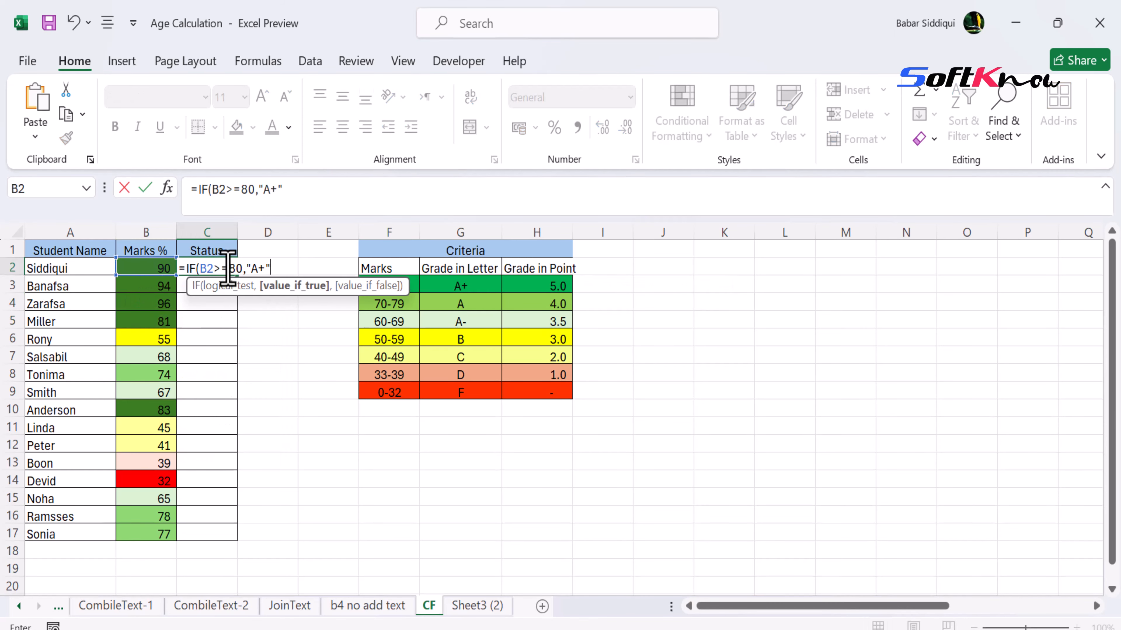
type(",IF(")
key("Left")
type(">=70,\"A-\",IF(")
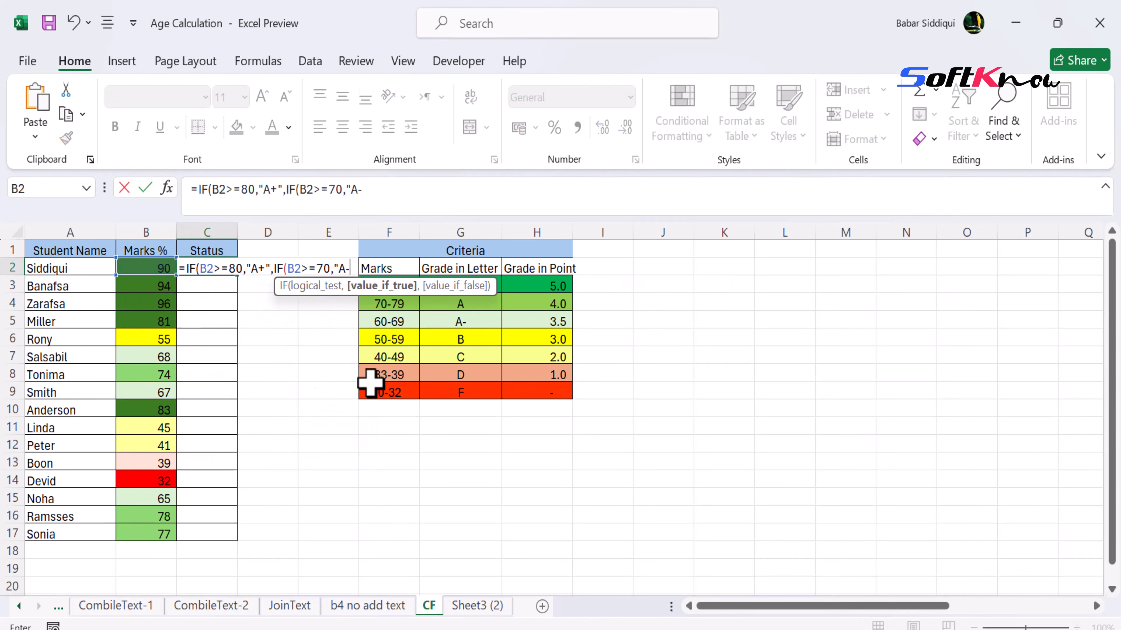
key("Left")
left_click(408, 194)
type(">=60,\"A\",")
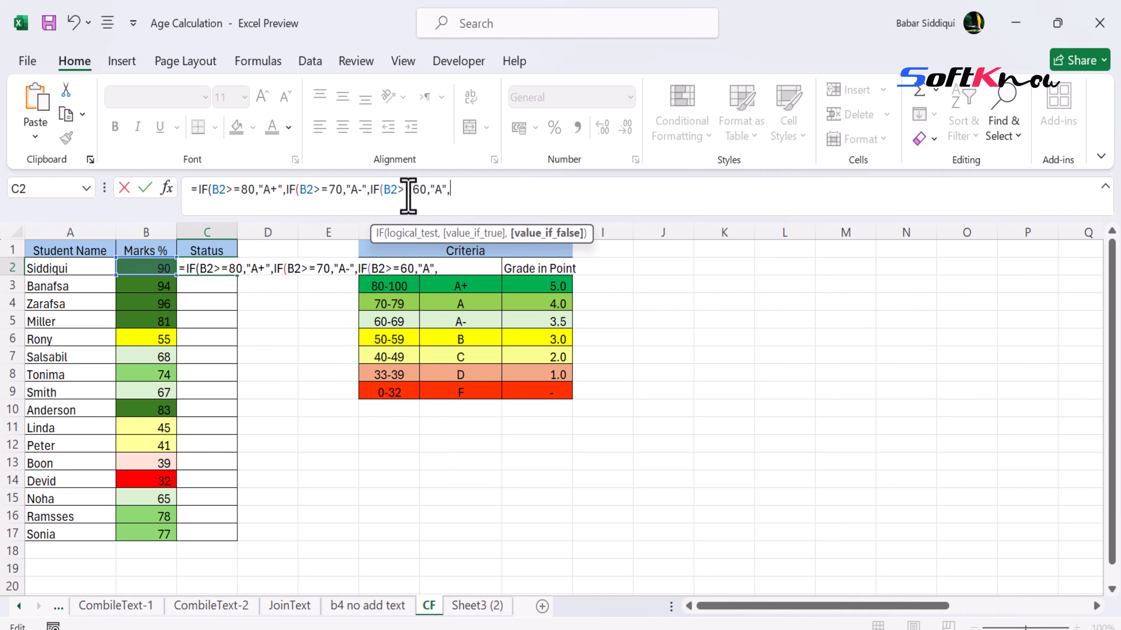
type("IF(B2>=50,\"B\",")
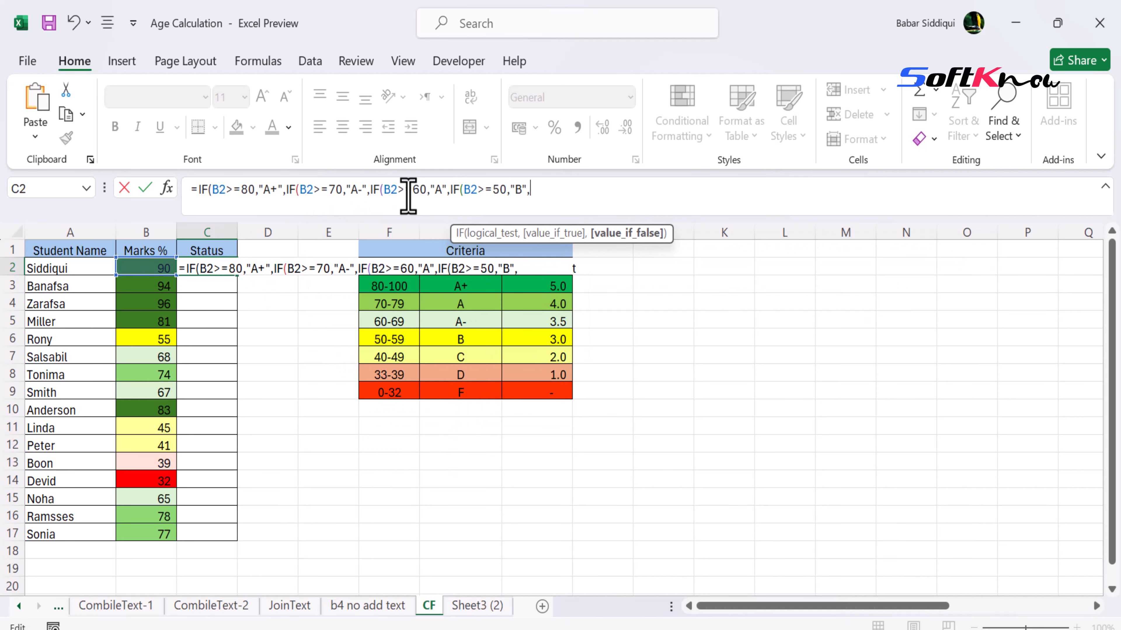
type("IF(B2>=40,\"C\",IF(B2>=33,\"D\",")
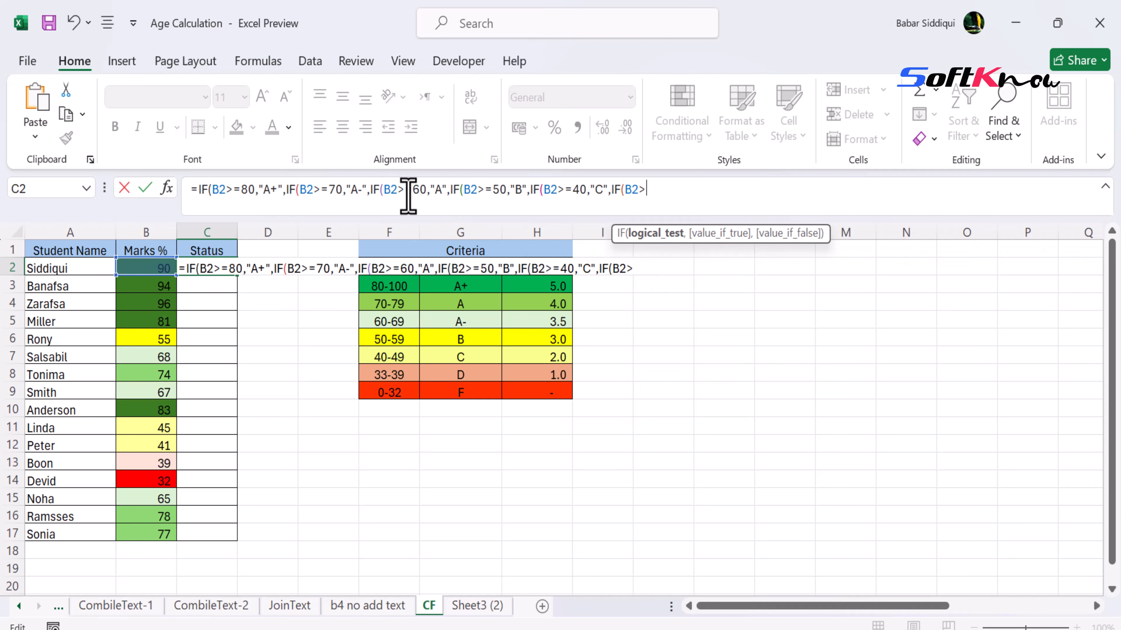
type("F\"))))))")
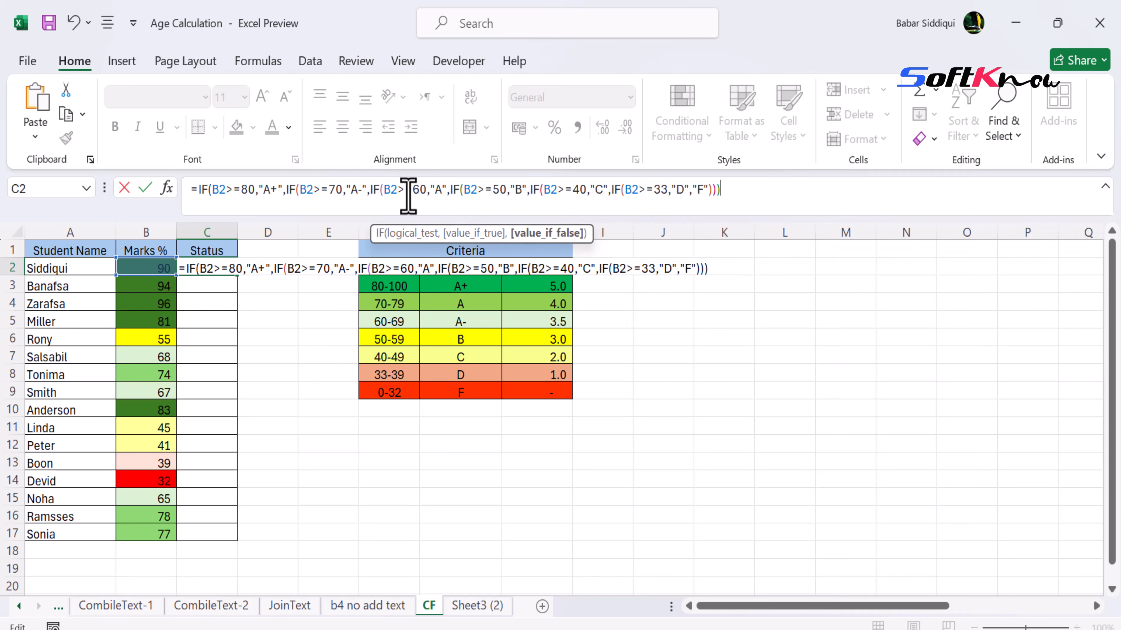
key("Escape")
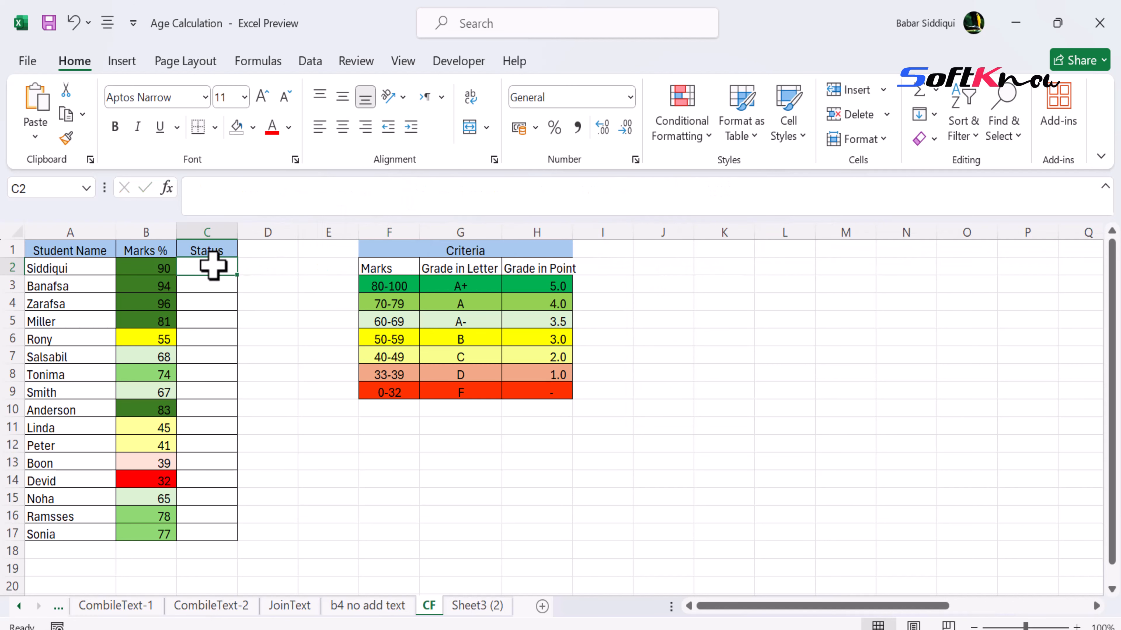
Begin a formula in cell C2 with =IF(B2>=80,"A+", as its first grade condition.
type("=IF")
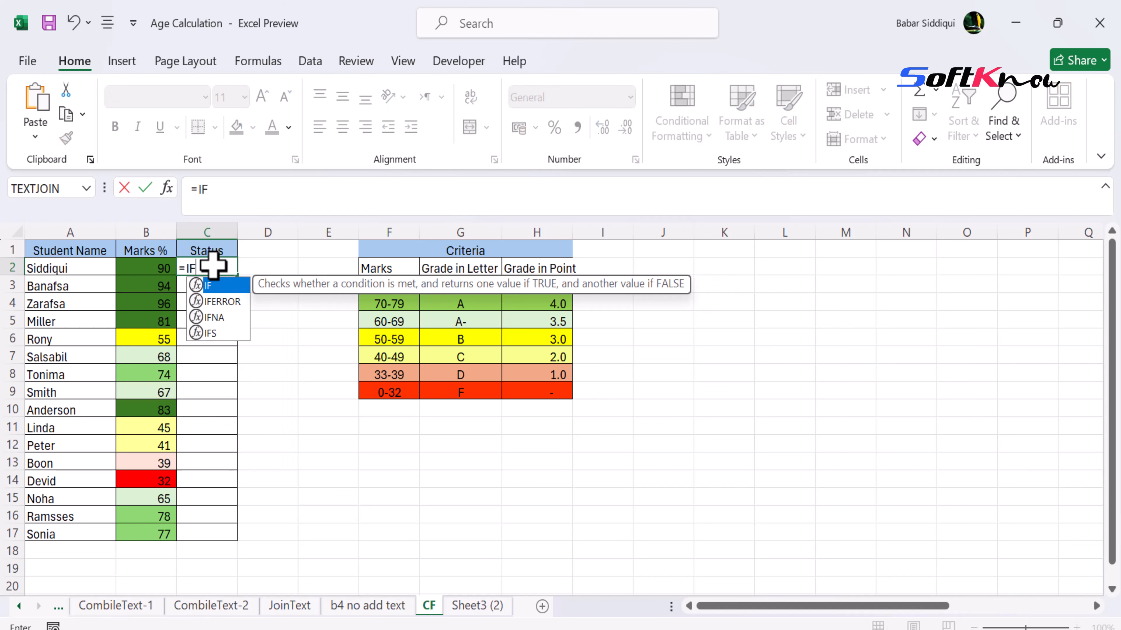
type("(")
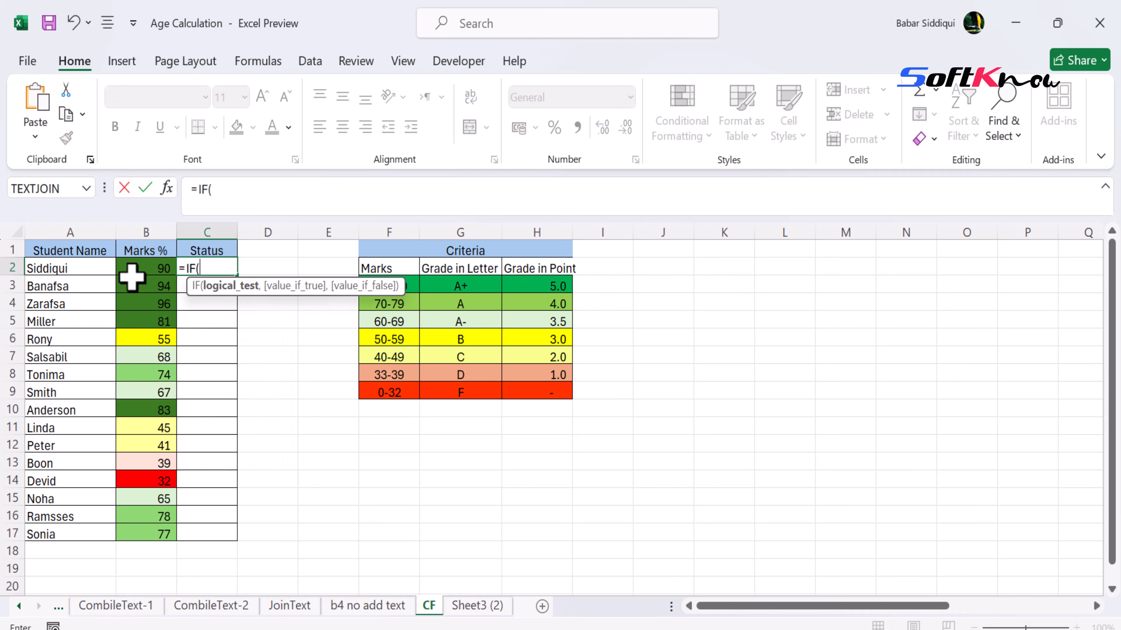
left_click(141, 268)
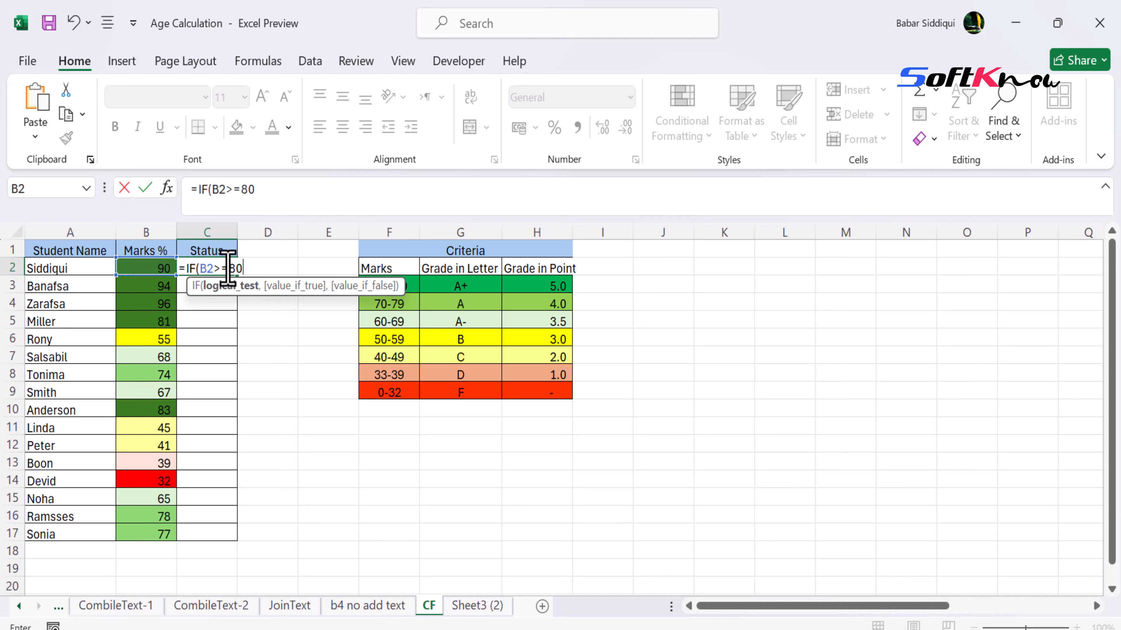
type(">=80,\"A+")
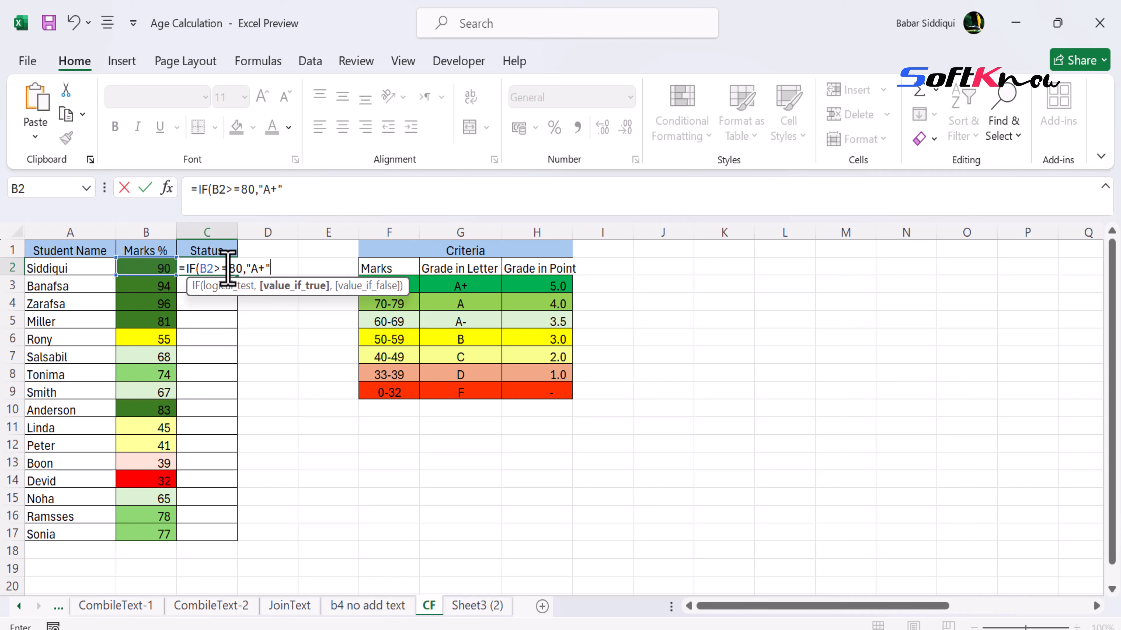
type(",")
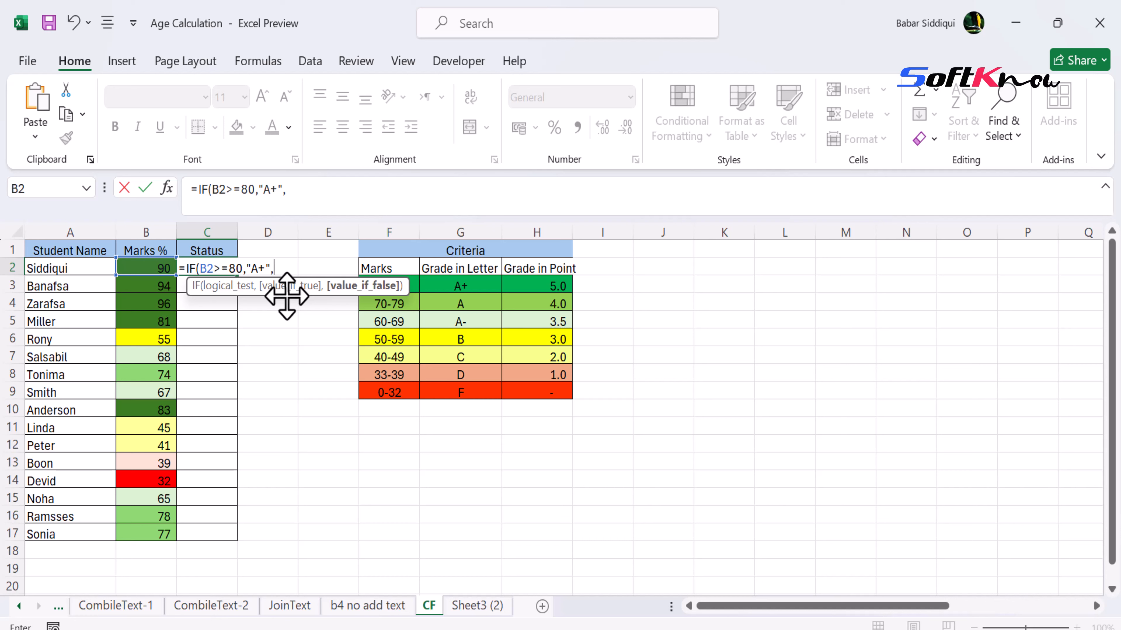
Extend the C2 formula with nested IFs returning "A-" for B2>=70 and "A" for B2>=60.
type("IF(")
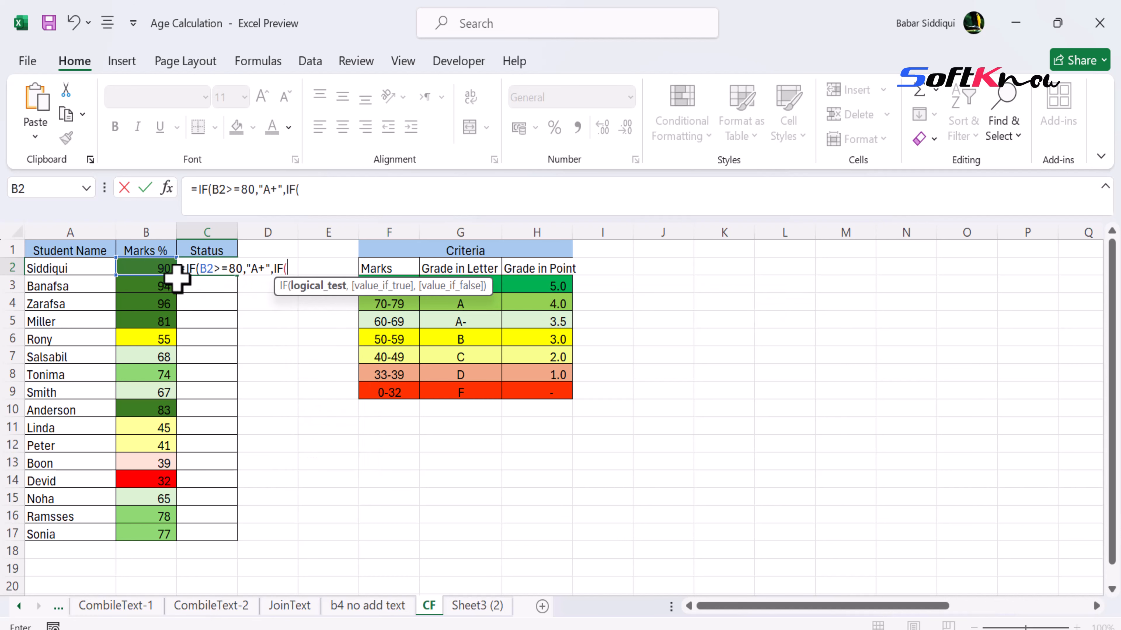
left_click(158, 269)
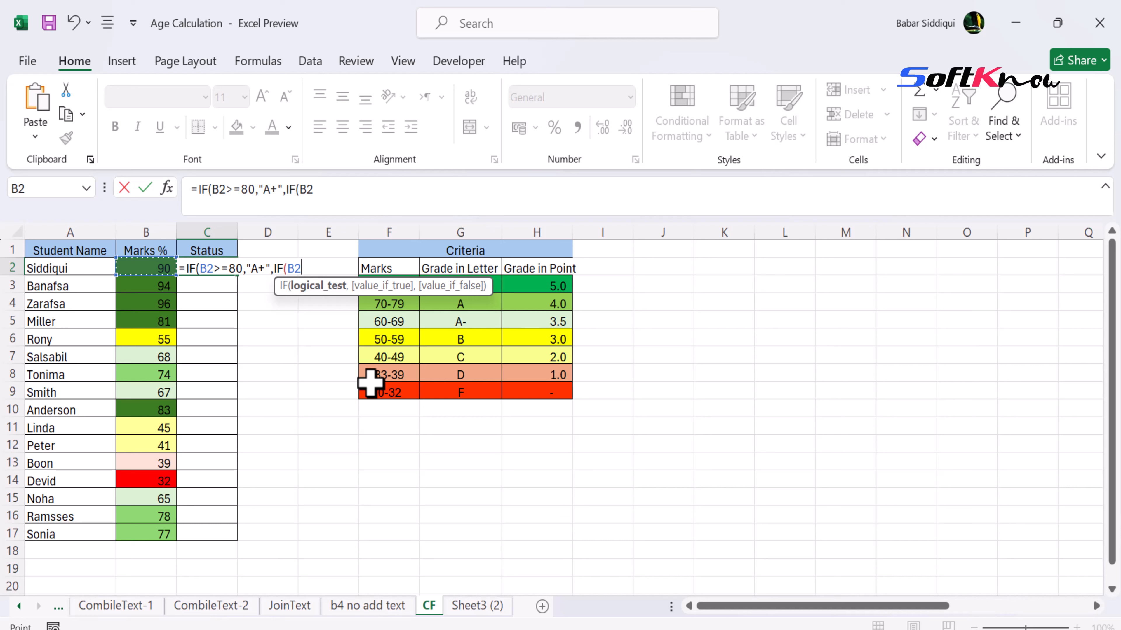
type(">=70,\"")
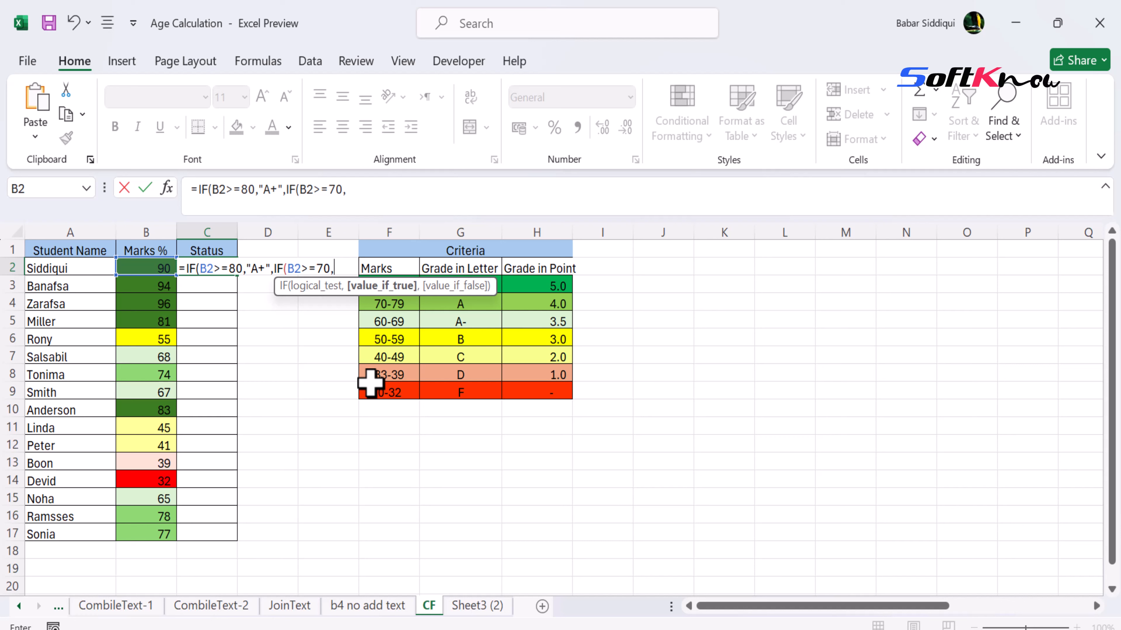
type("A-\",")
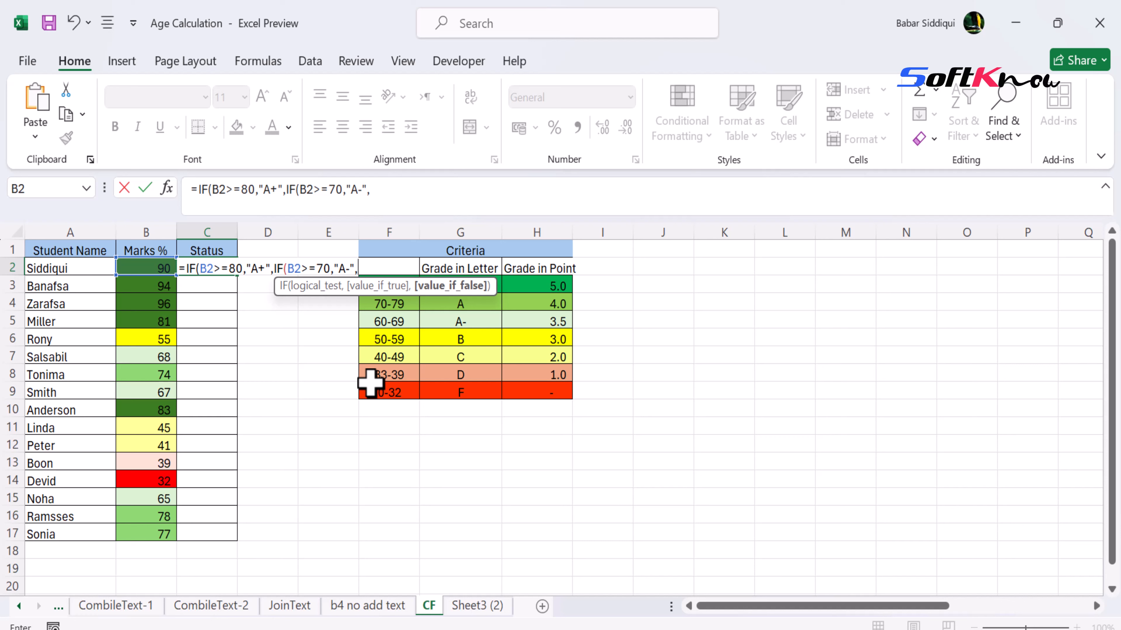
type("IF(")
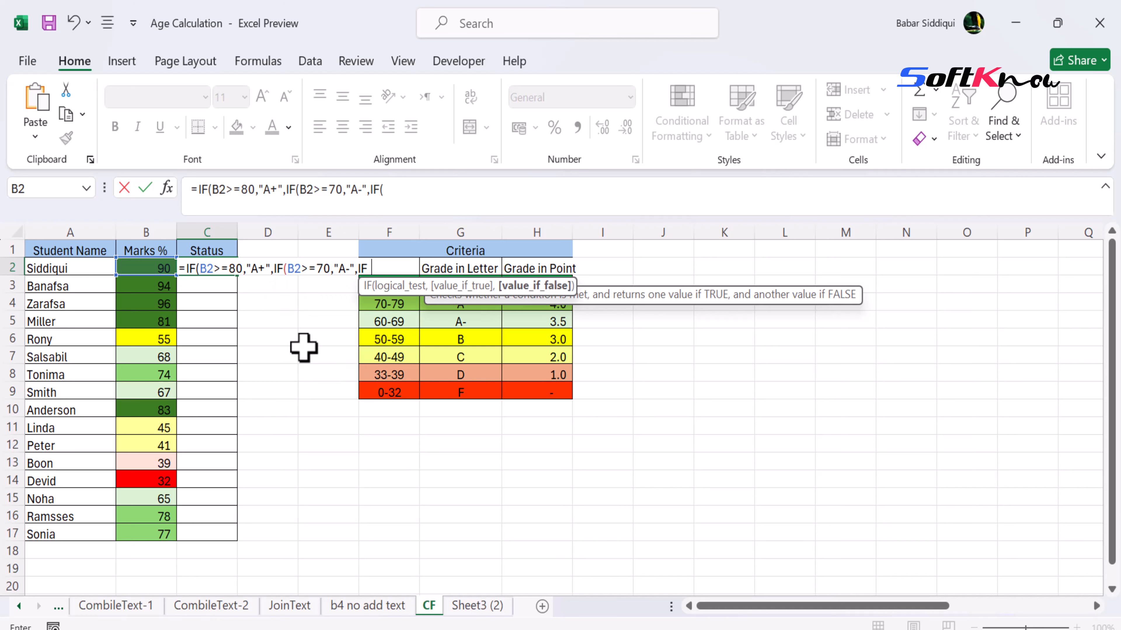
left_click(147, 268)
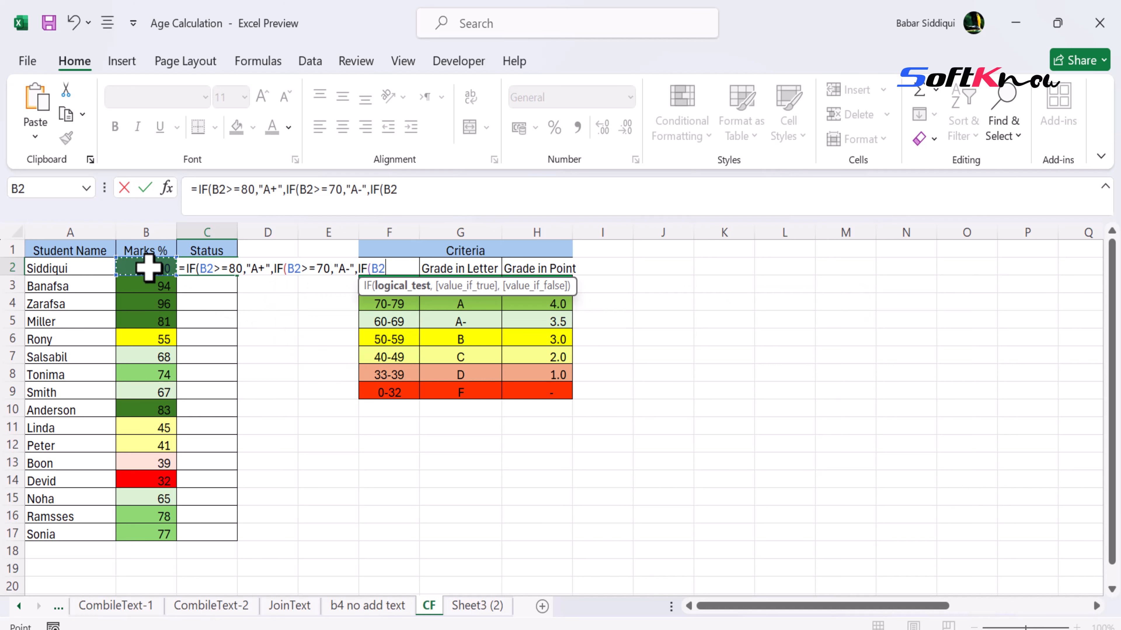
type(">=")
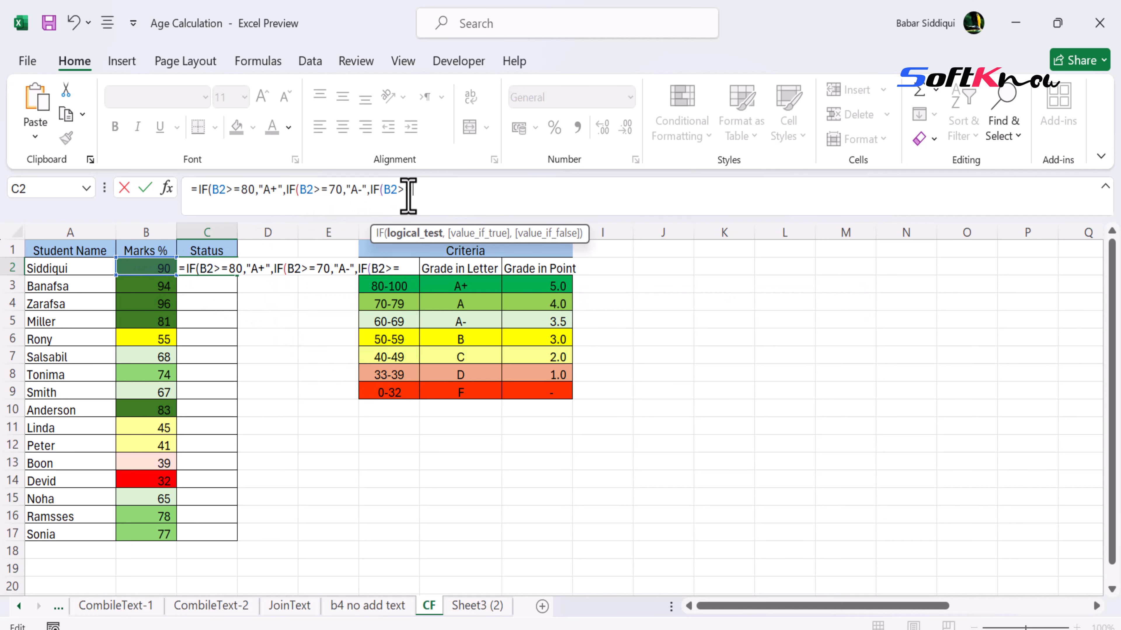
type("60,\"")
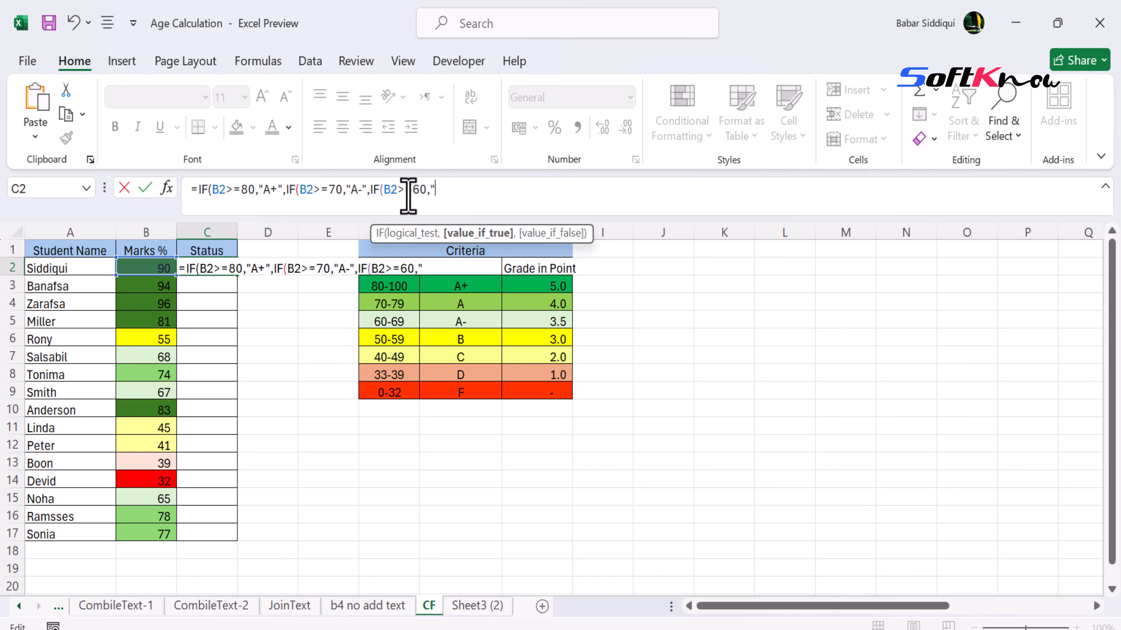
type("A\",")
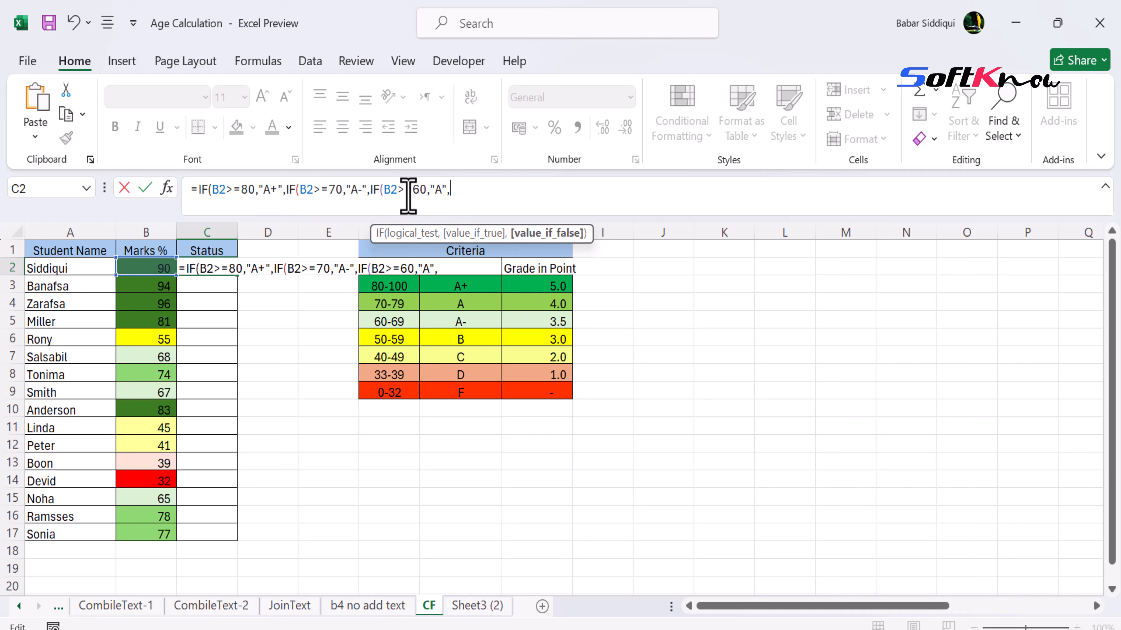
Nest a further IF in the C2 formula that returns "B" for B2>=50.
type("IF")
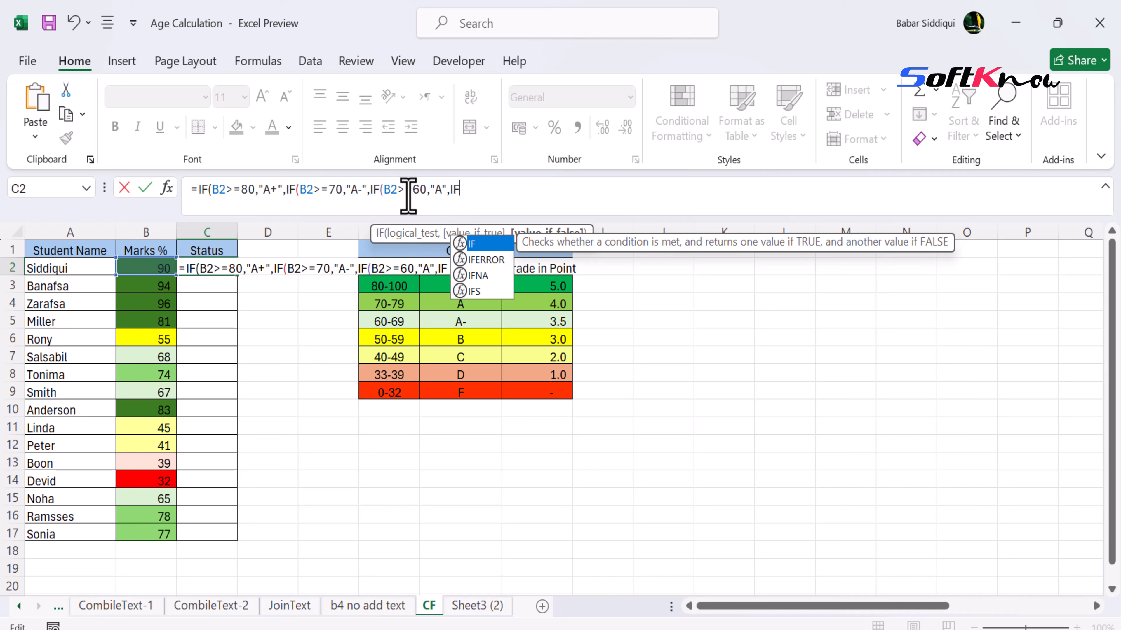
type("(B")
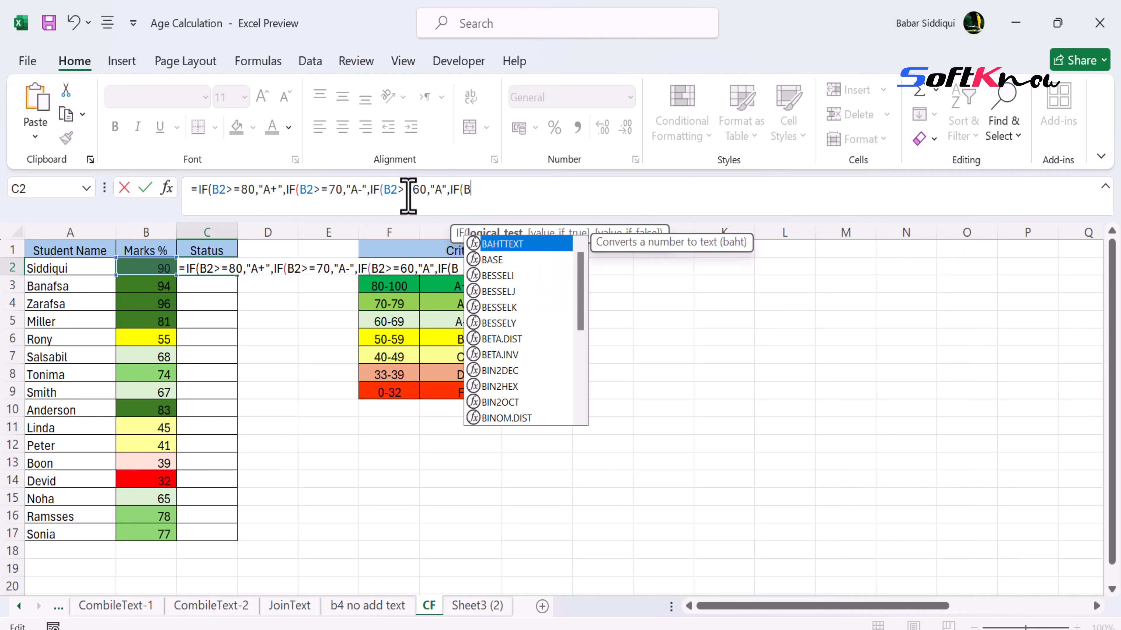
type("2")
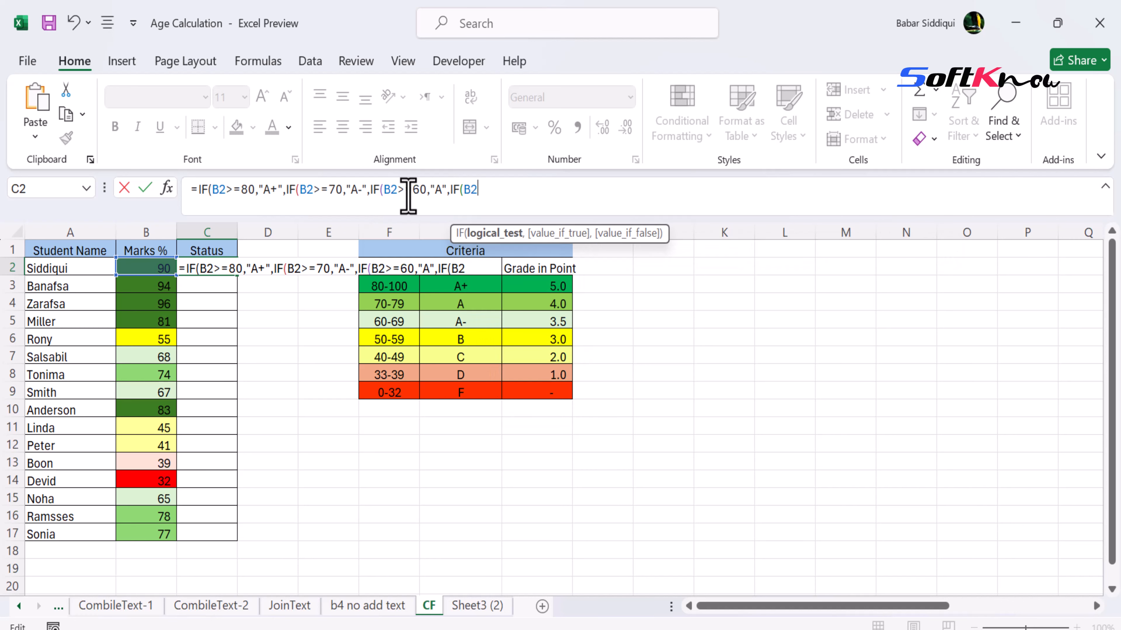
type(">=50,")
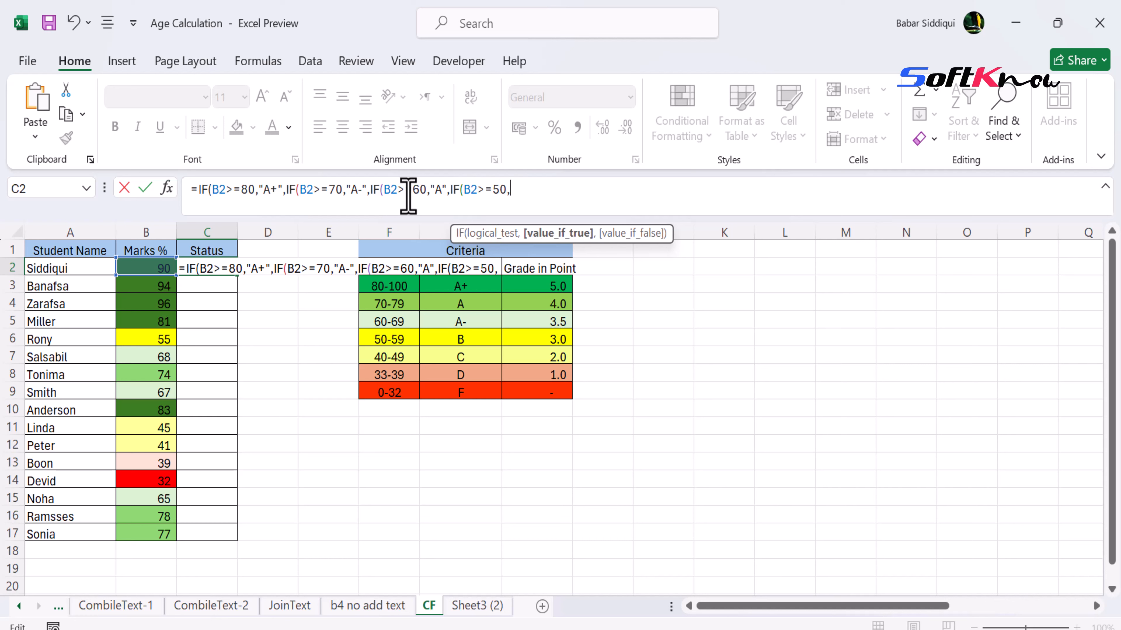
type("\"B")
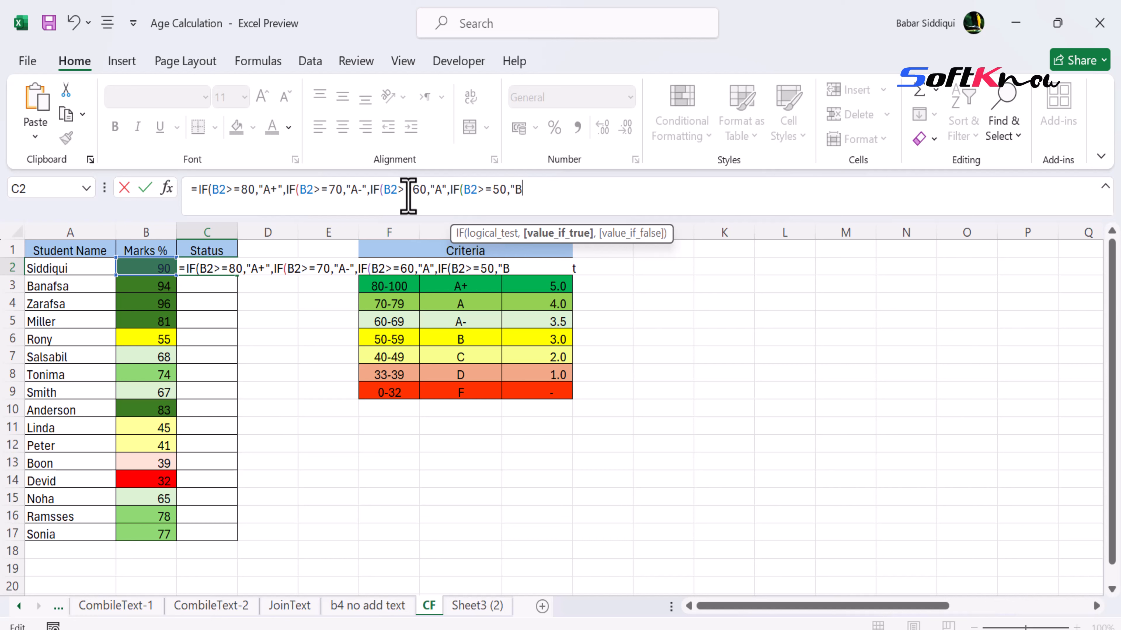
type("\",")
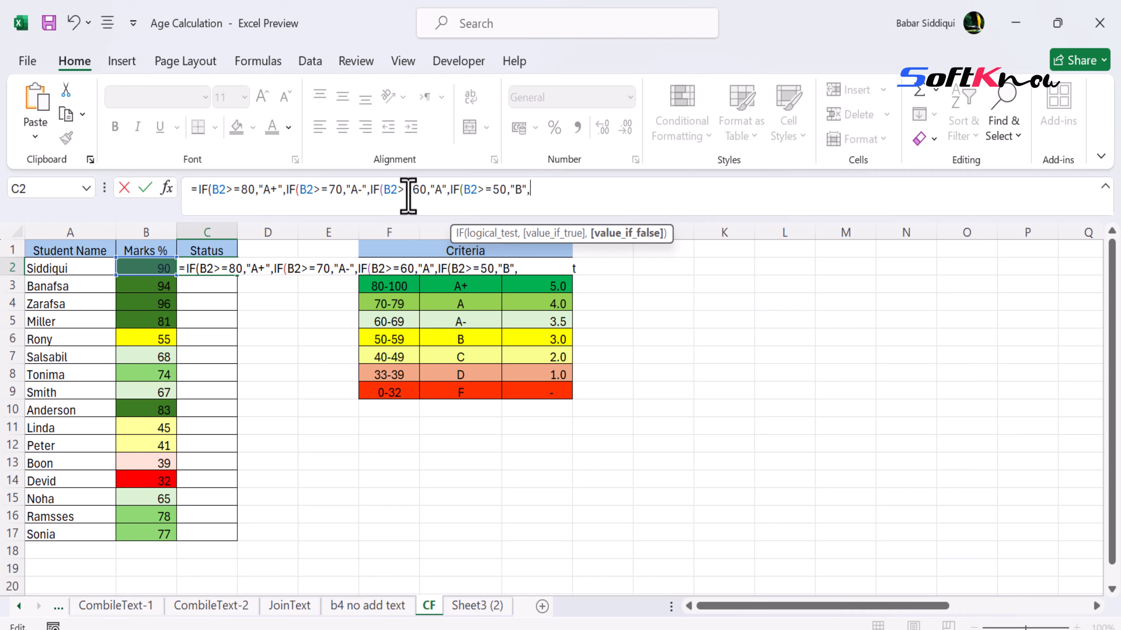
Nest another IF in the C2 formula that returns "C" for B2>=40.
type("IF(")
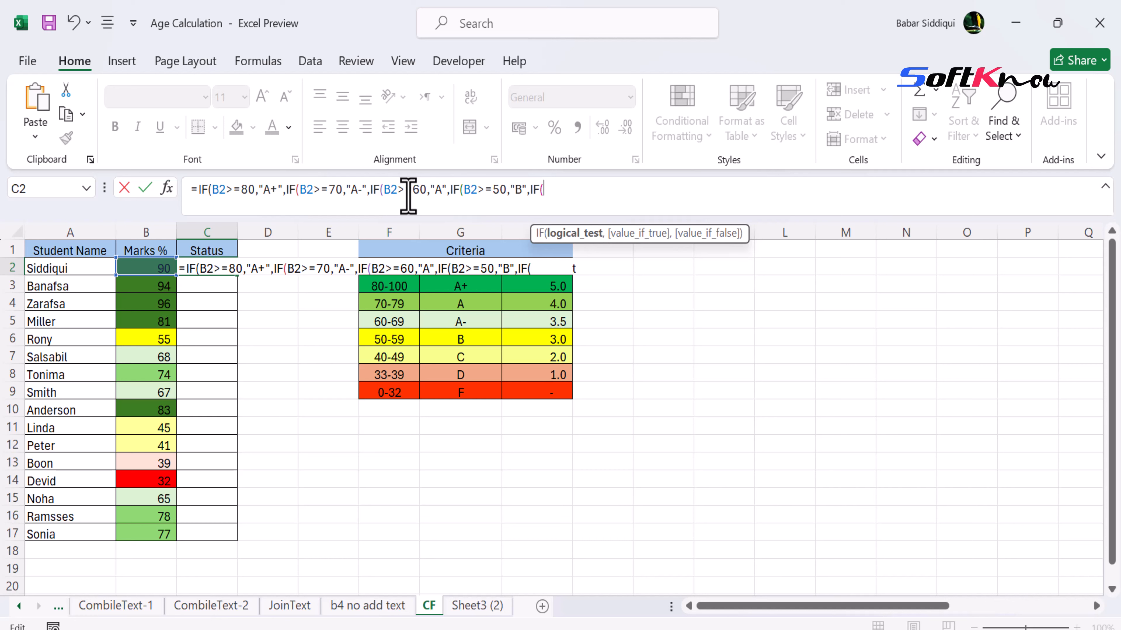
type("B")
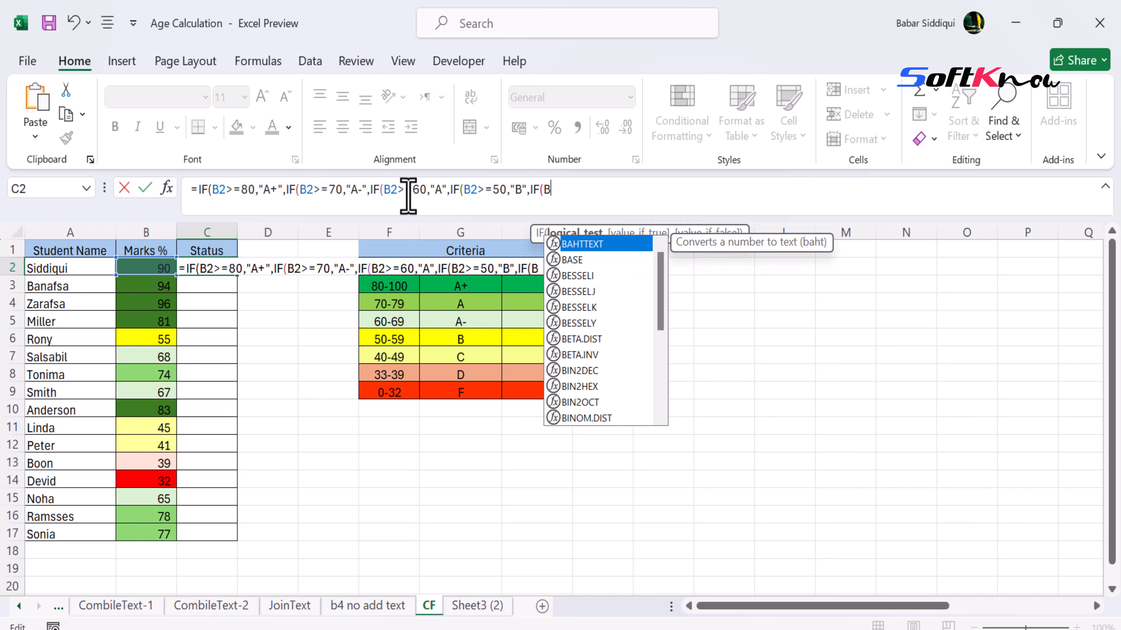
type("2>=")
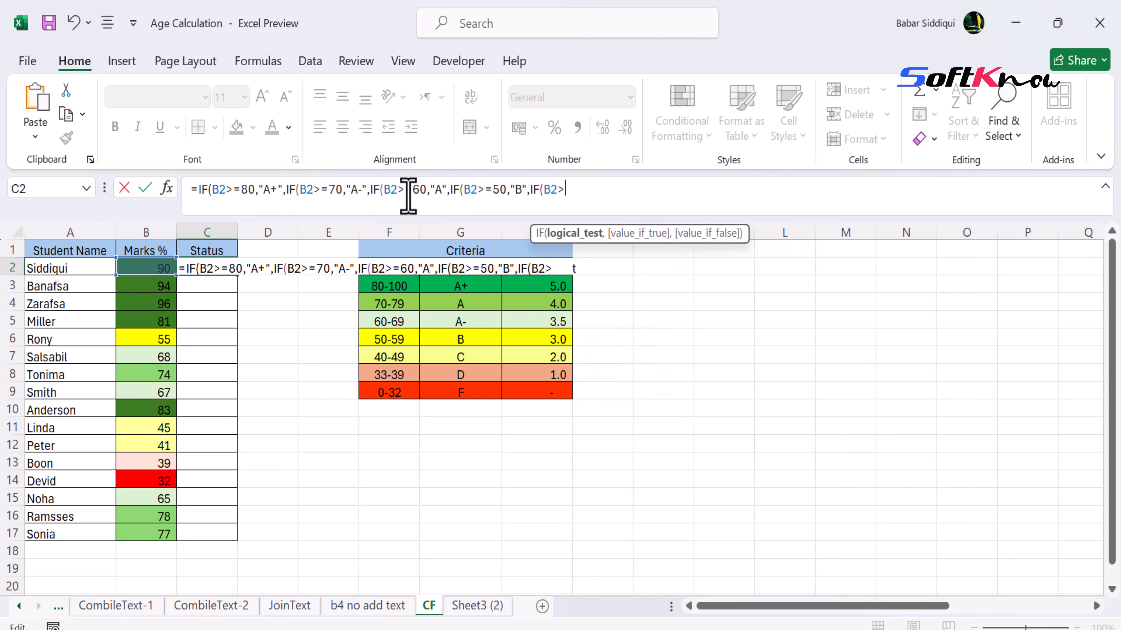
type("40,")
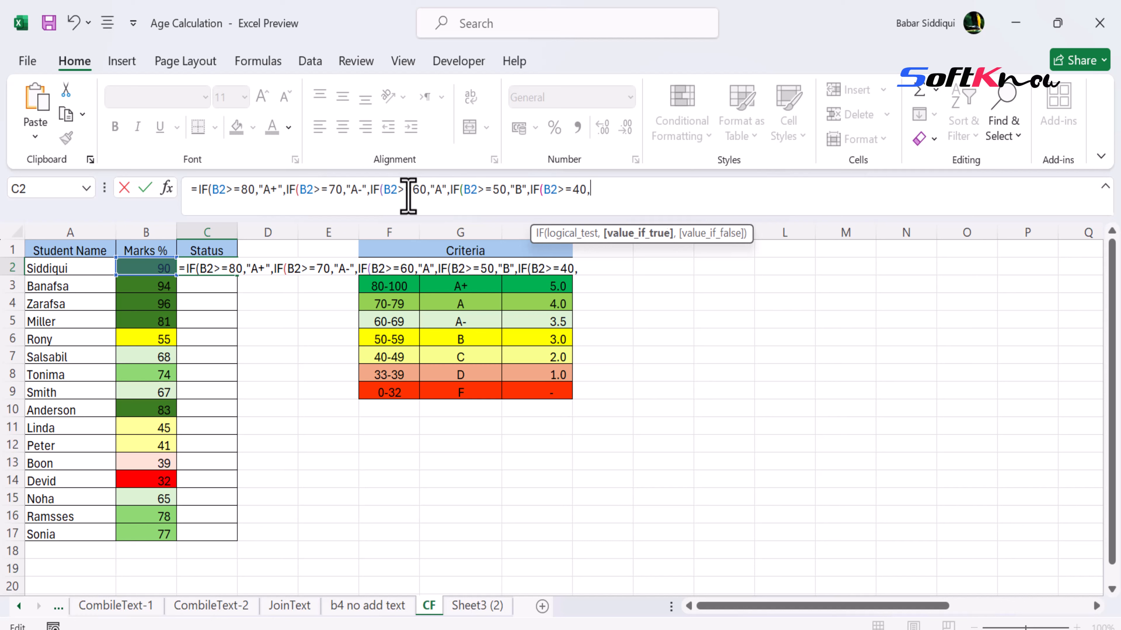
type("\"C\",IF")
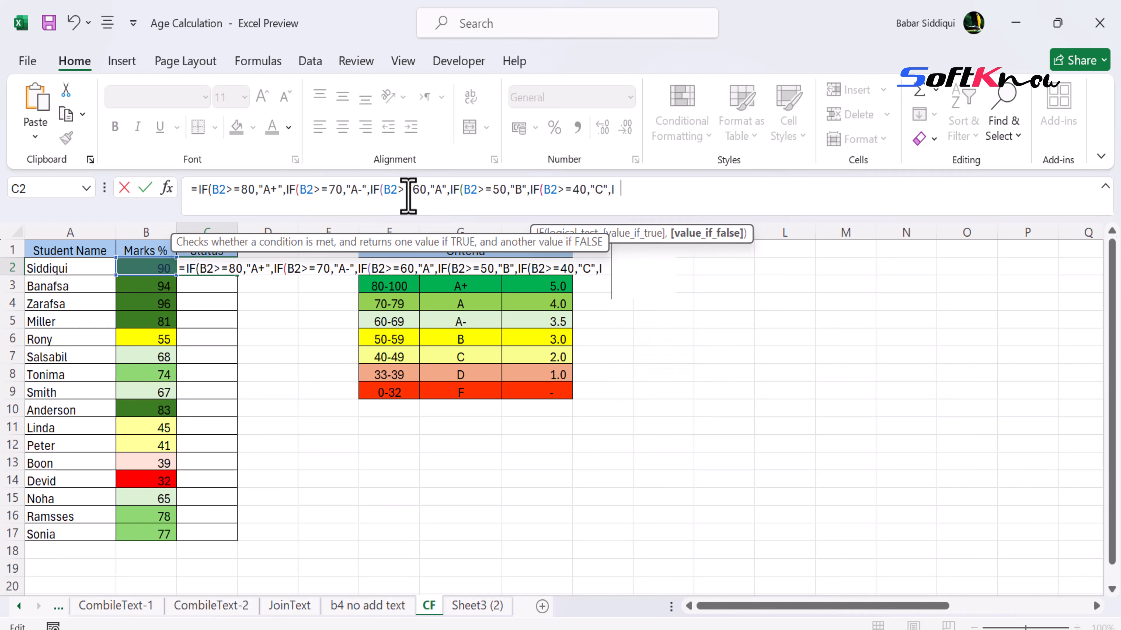
Finish the C2 formula with an IF returning "D" for B2>=33 and "F" otherwise, closing all six parentheses and entering it.
type("(")
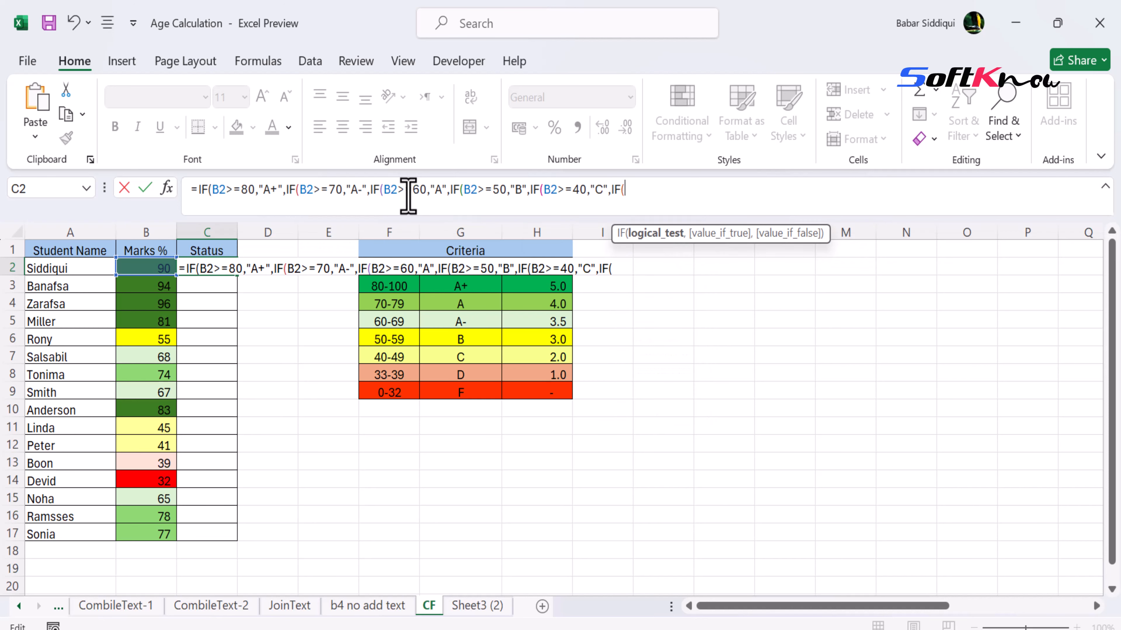
type("B2>=33,")
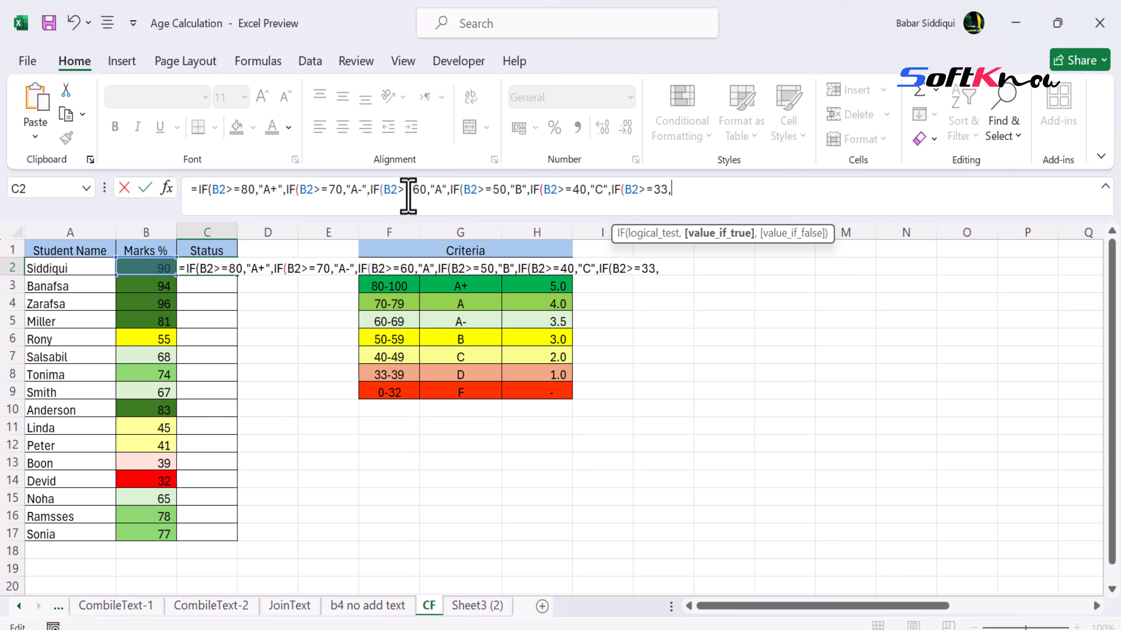
type("\"D\"")
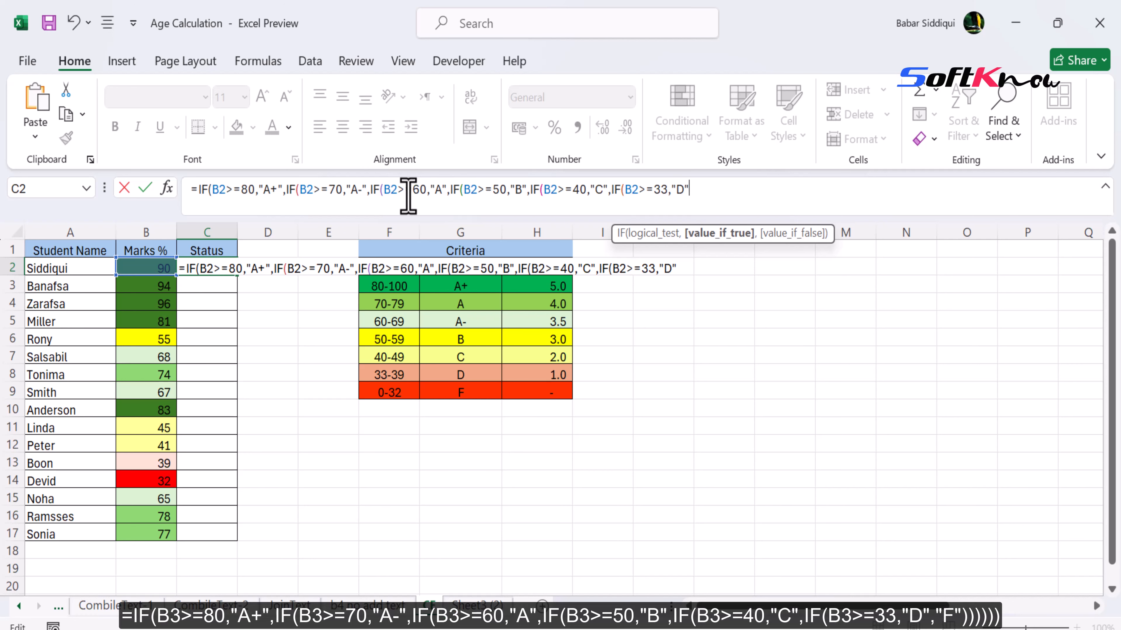
type(",")
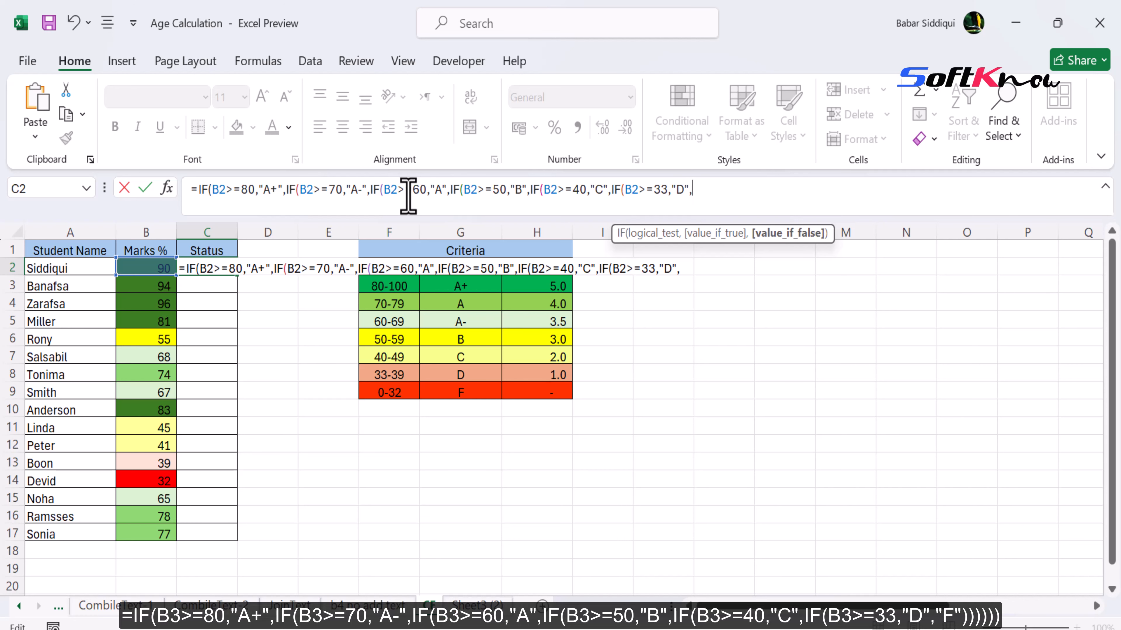
type("\"F\")")
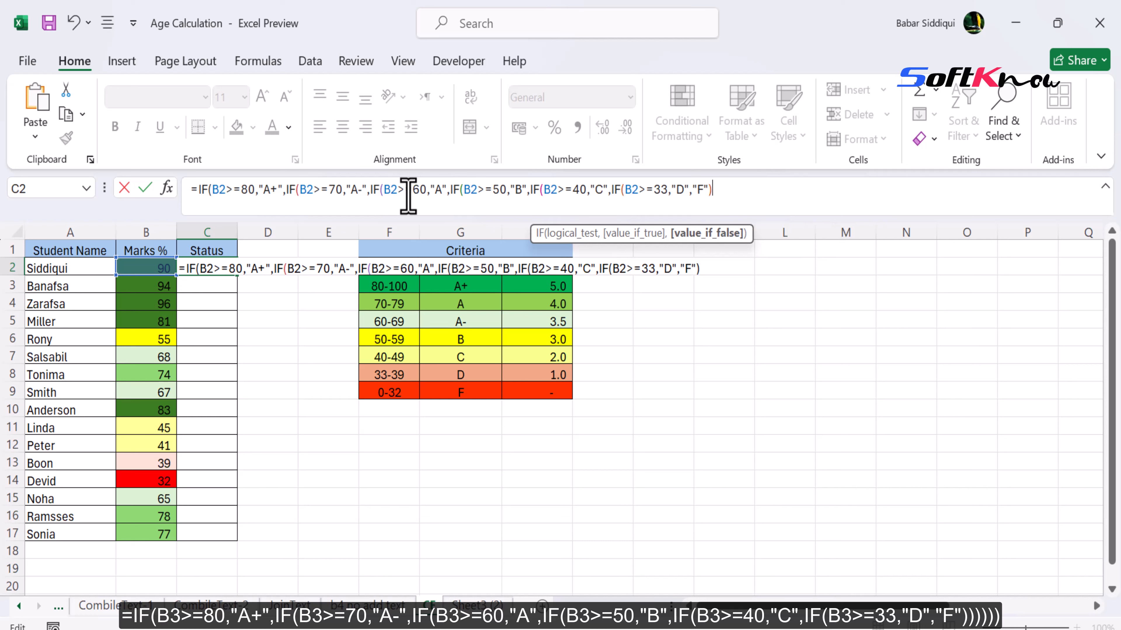
type("))")
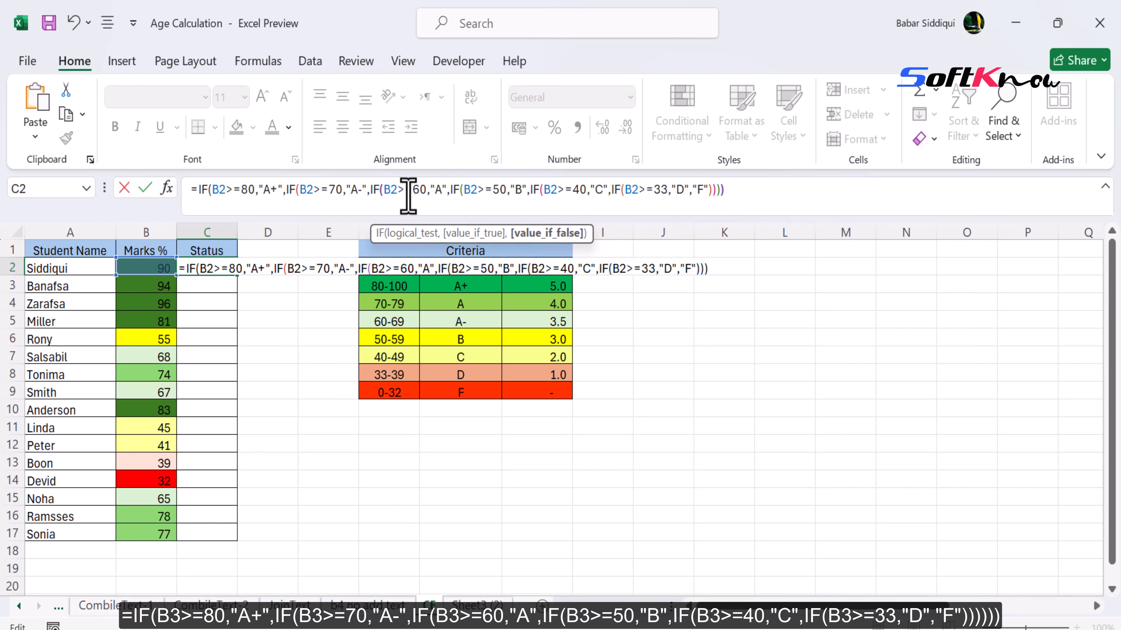
type(")))")
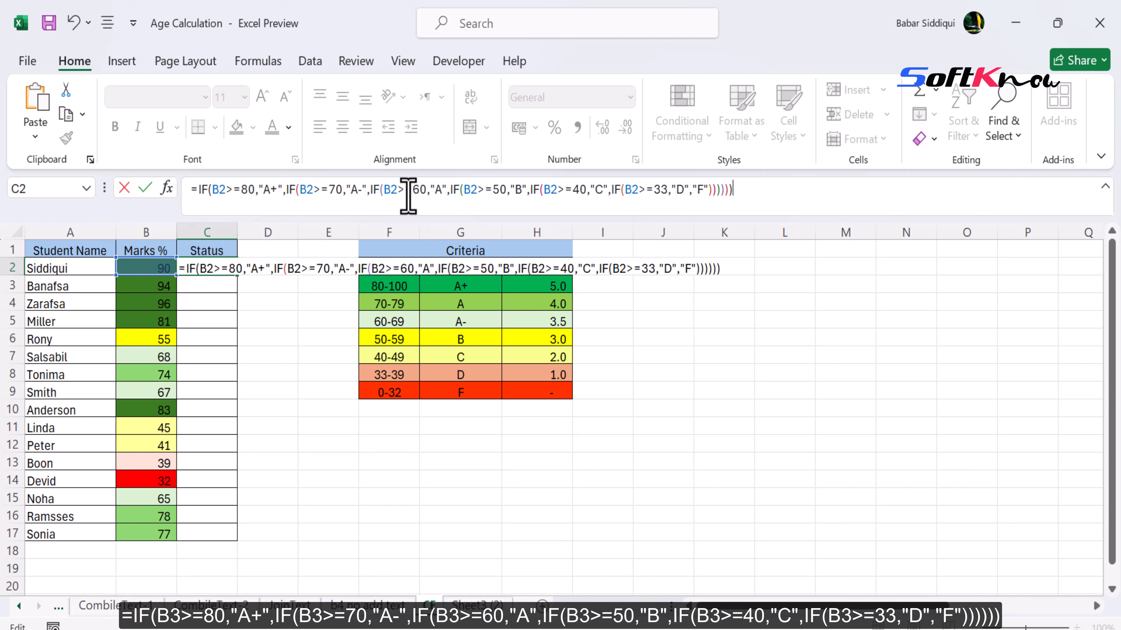
key("Return")
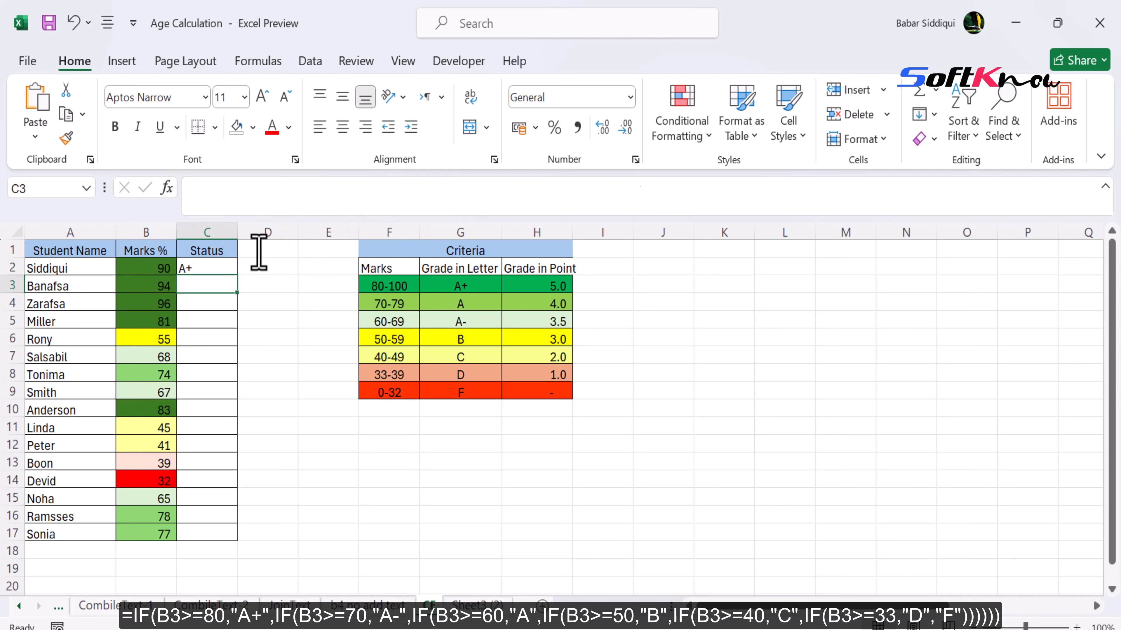
Fill the grade formula from C2 down the Status column through C17.
left_click(221, 266)
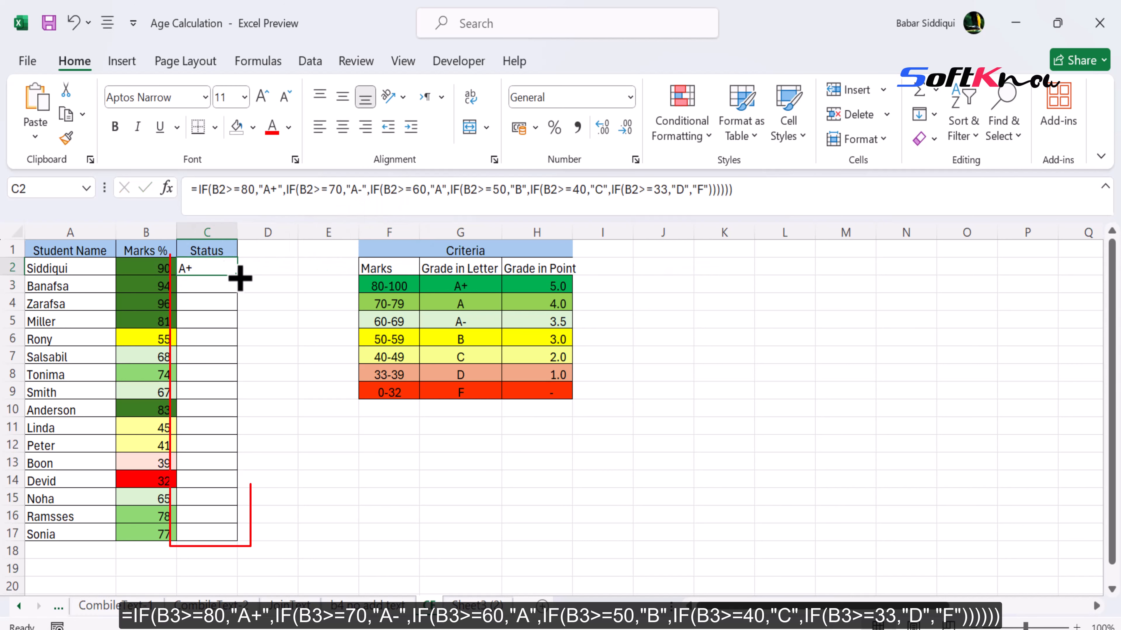
left_click_drag(238, 279, 241, 541)
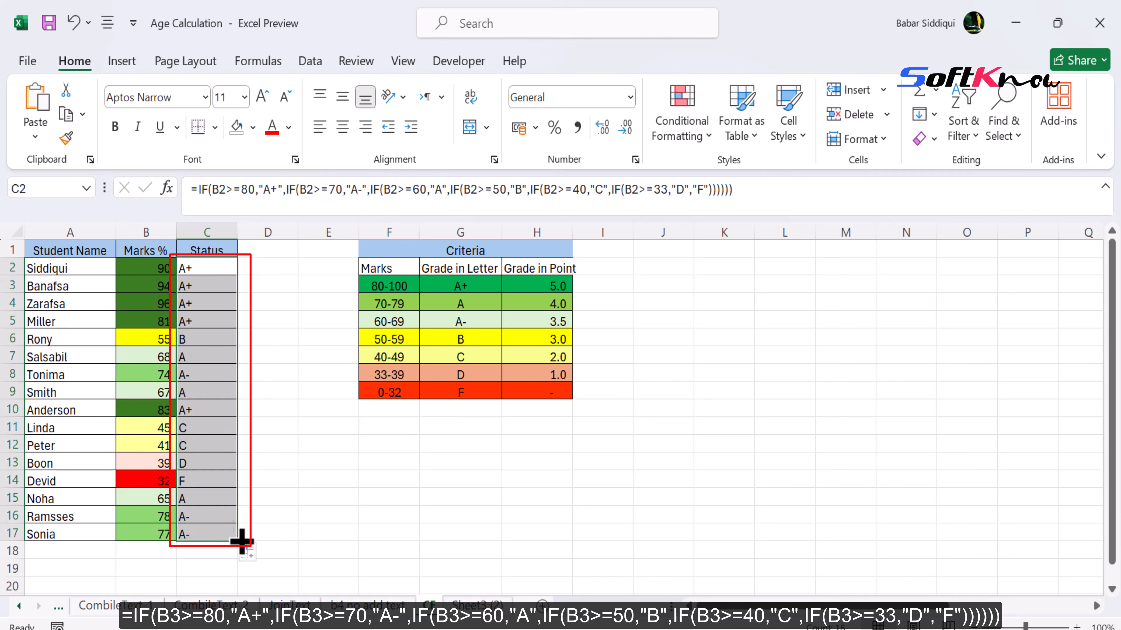
left_click(269, 494)
left_click(225, 270)
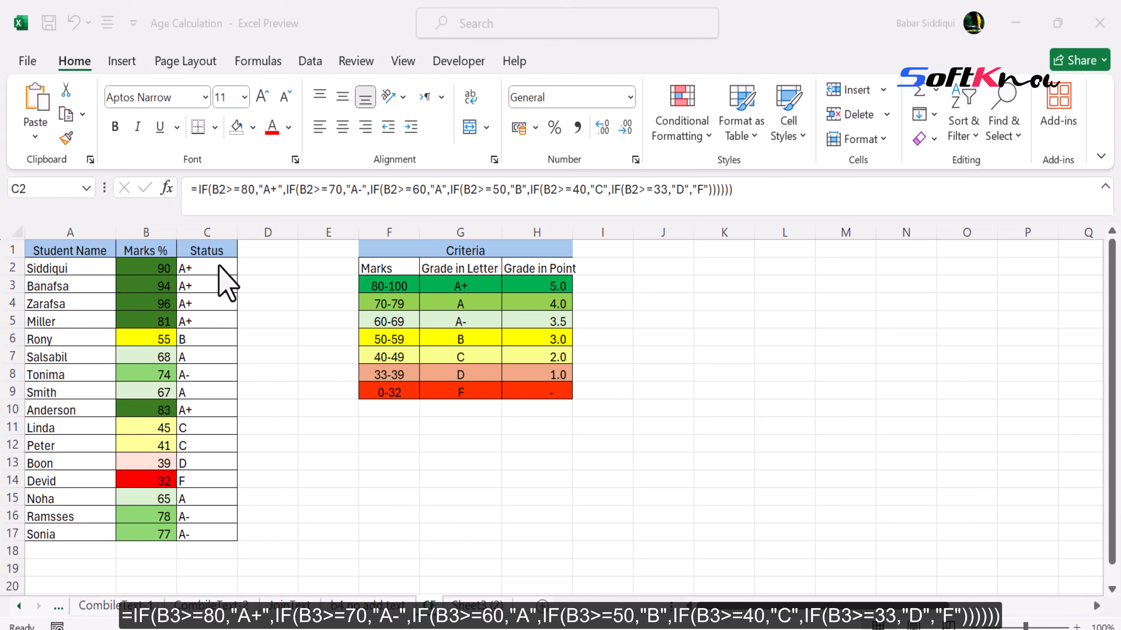
Start a new conditional formatting rule for C2:C17 with the rule type "Format only cells that contain".
left_click_drag(209, 270, 215, 529)
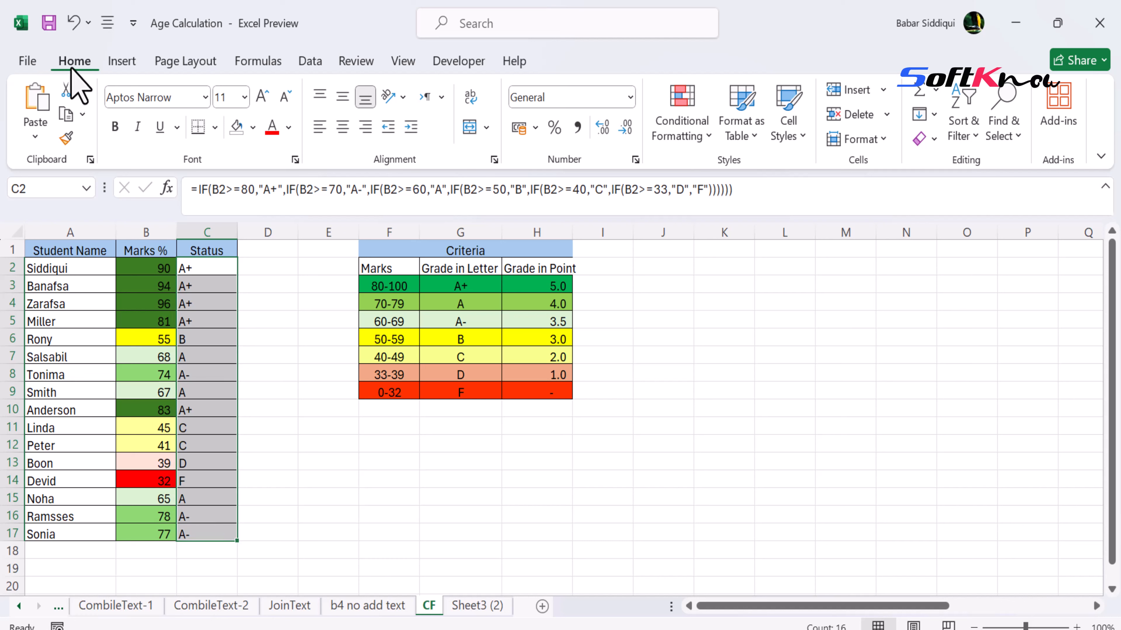
left_click(713, 141)
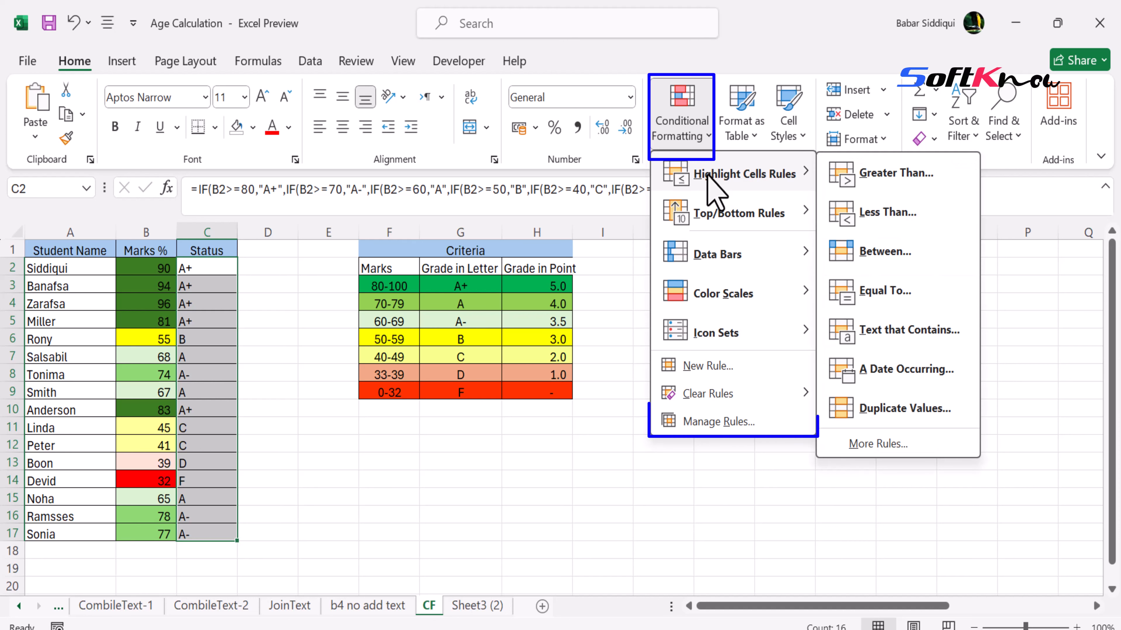
left_click(713, 422)
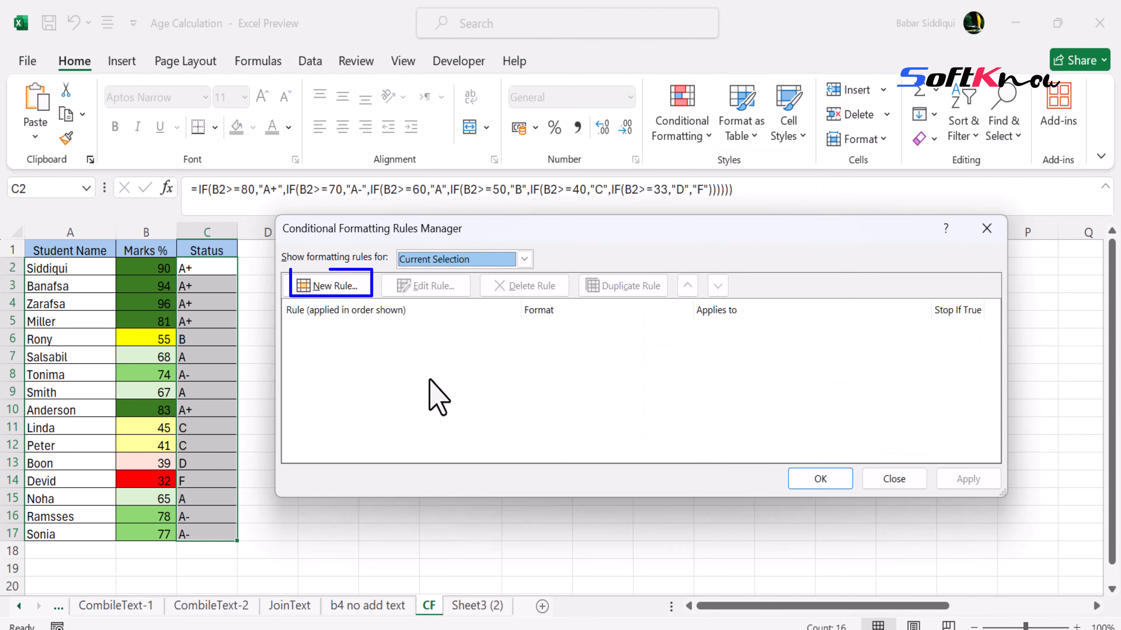
left_click(345, 287)
left_click(459, 249)
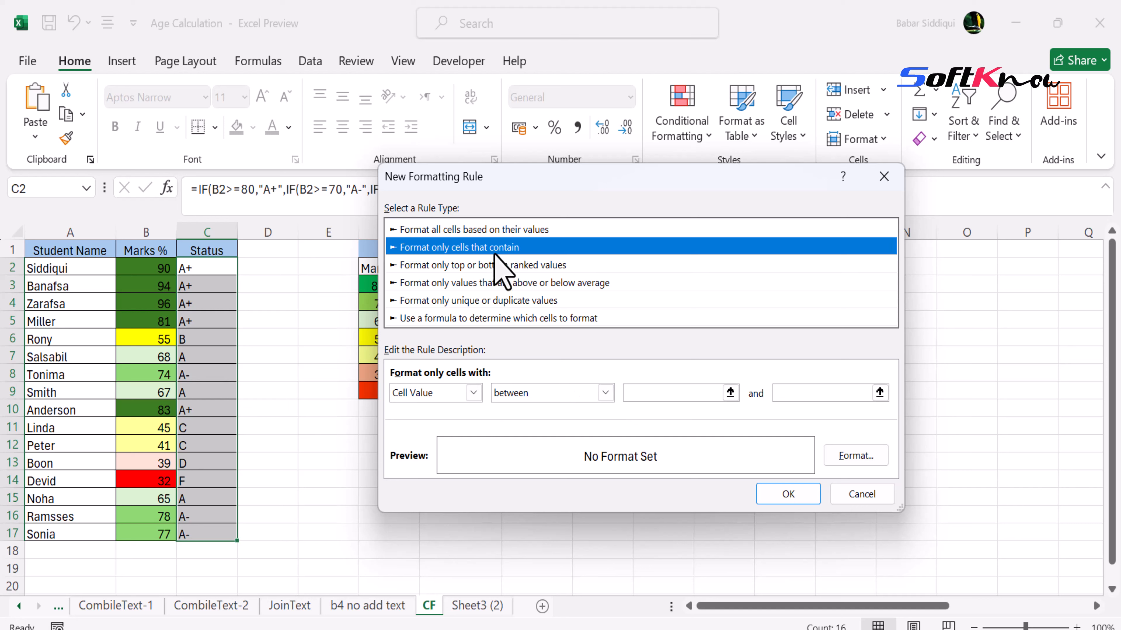
Set the rule's condition to Specific Text containing A+.
left_click(457, 393)
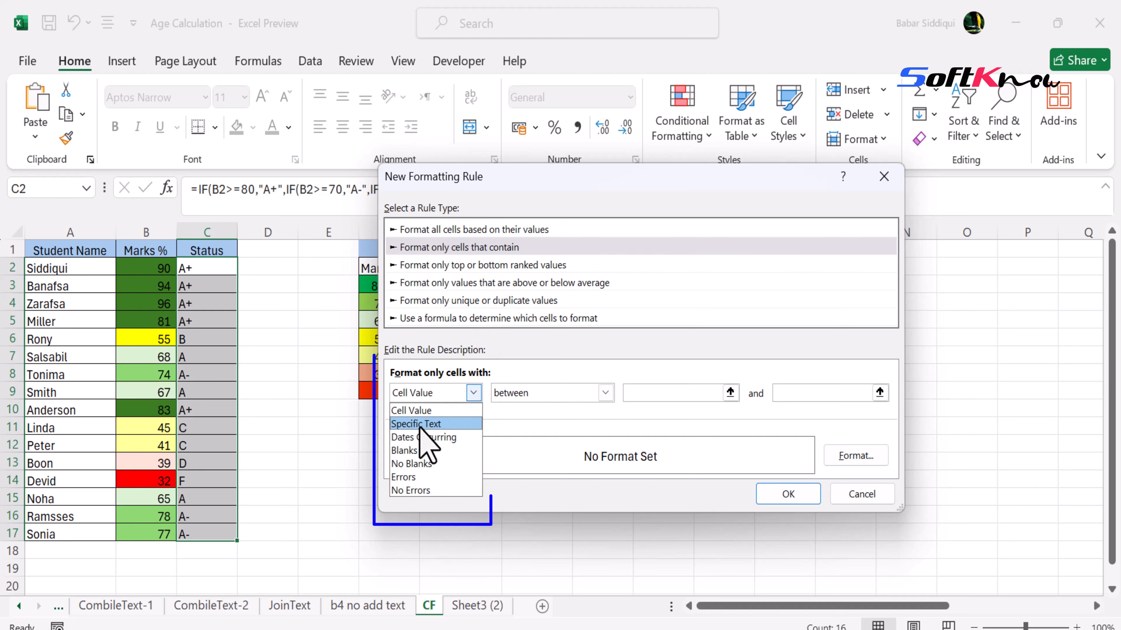
left_click(458, 425)
left_click(458, 425)
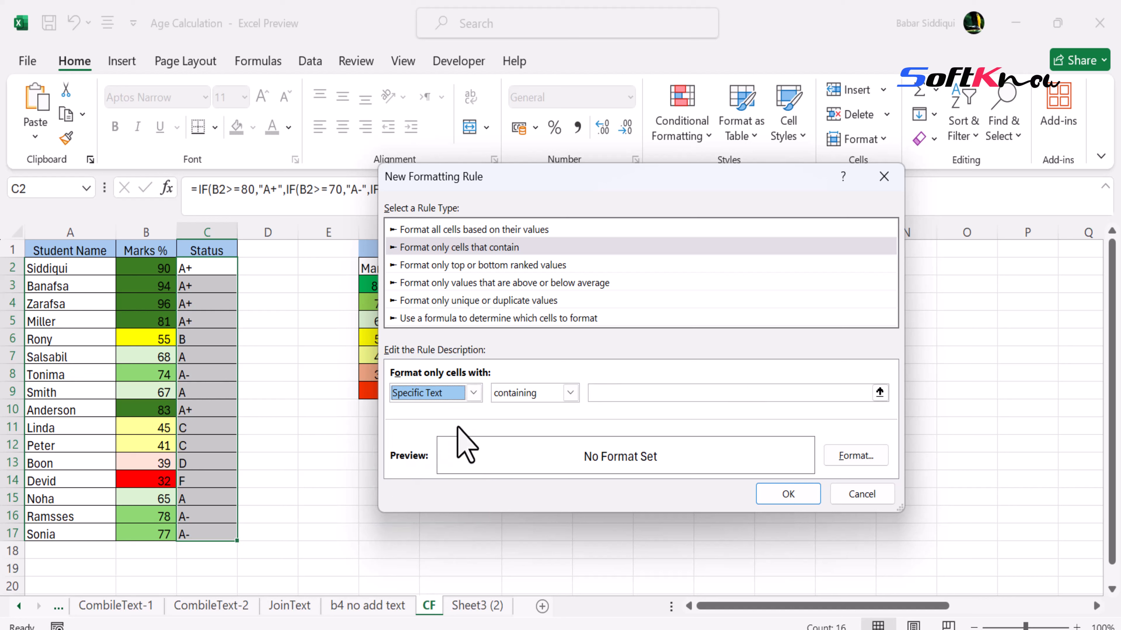
left_click(610, 394)
type("A")
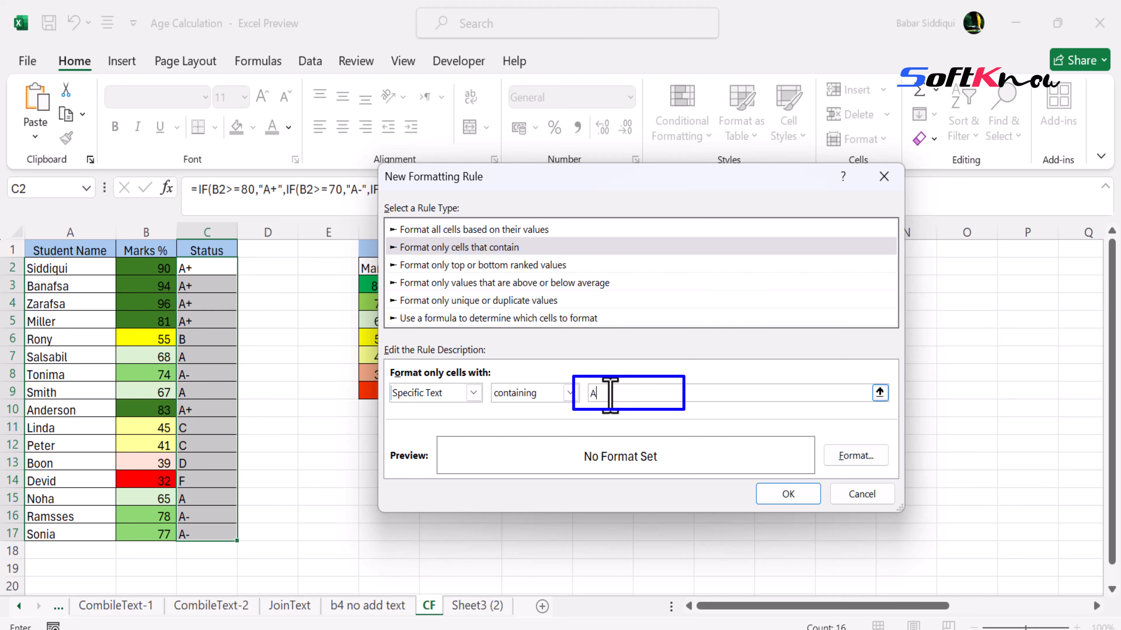
type("+")
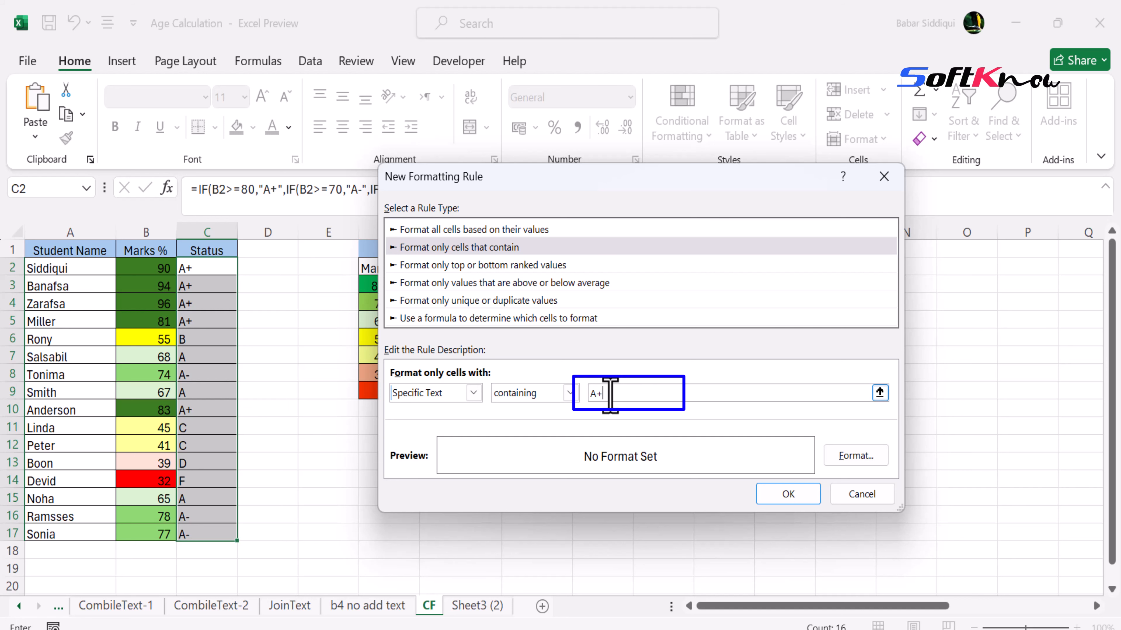
Give the A+ rule a dark green fill and add it to the Status column's rules.
left_click(856, 456)
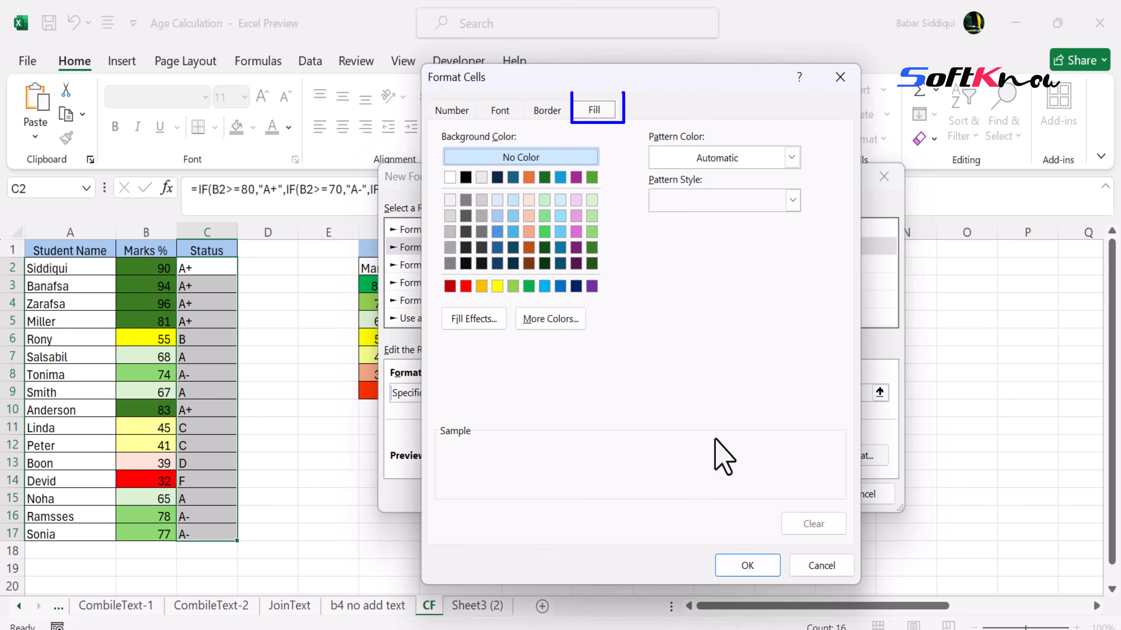
left_click(591, 247)
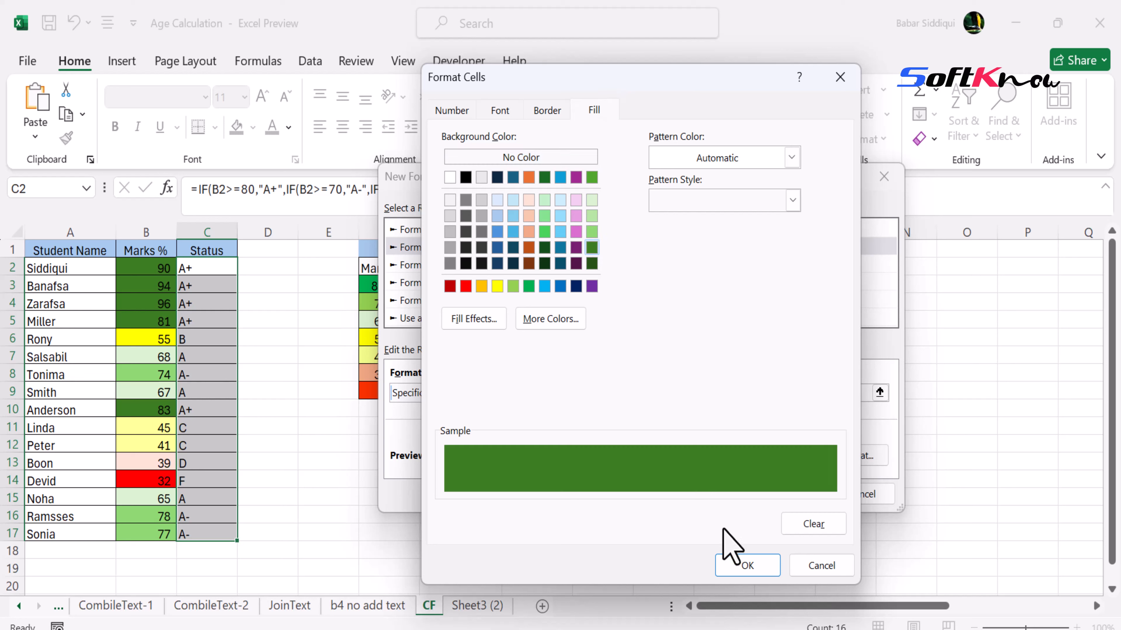
left_click(750, 571)
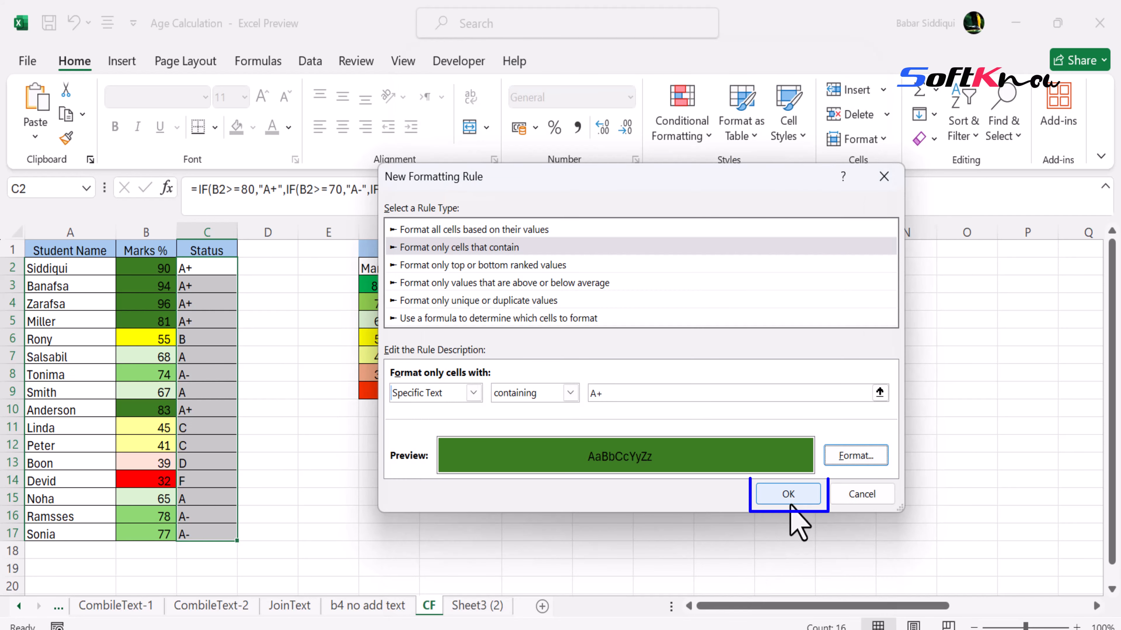
left_click(790, 497)
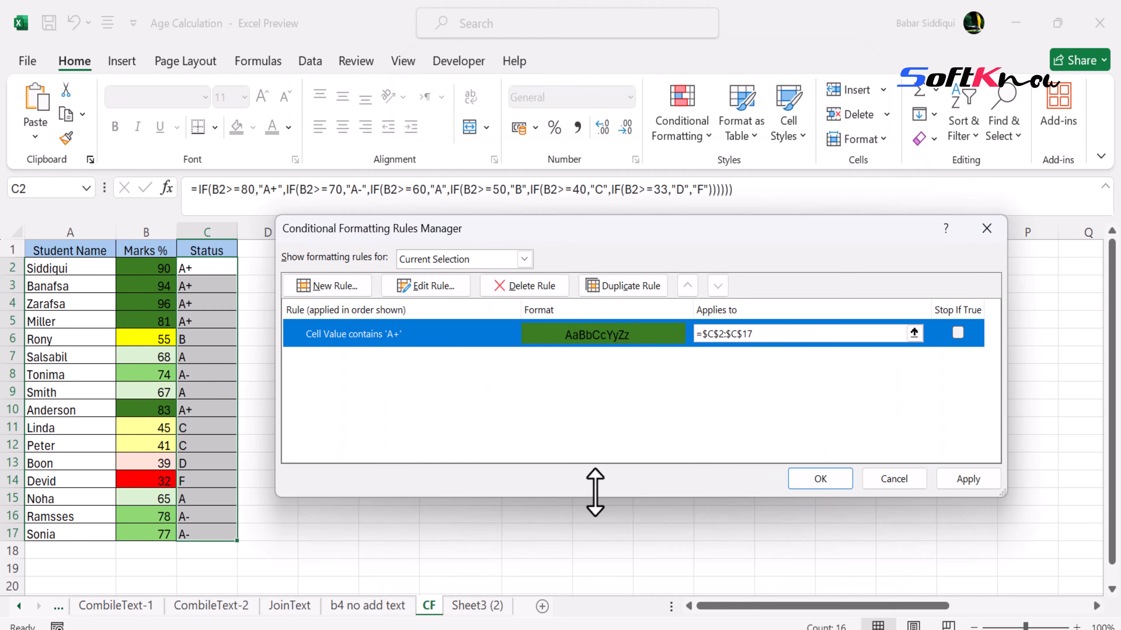
Start another "Format only cells that contain" rule for C2:C17 with the condition Specific Text containing A.
left_click(328, 287)
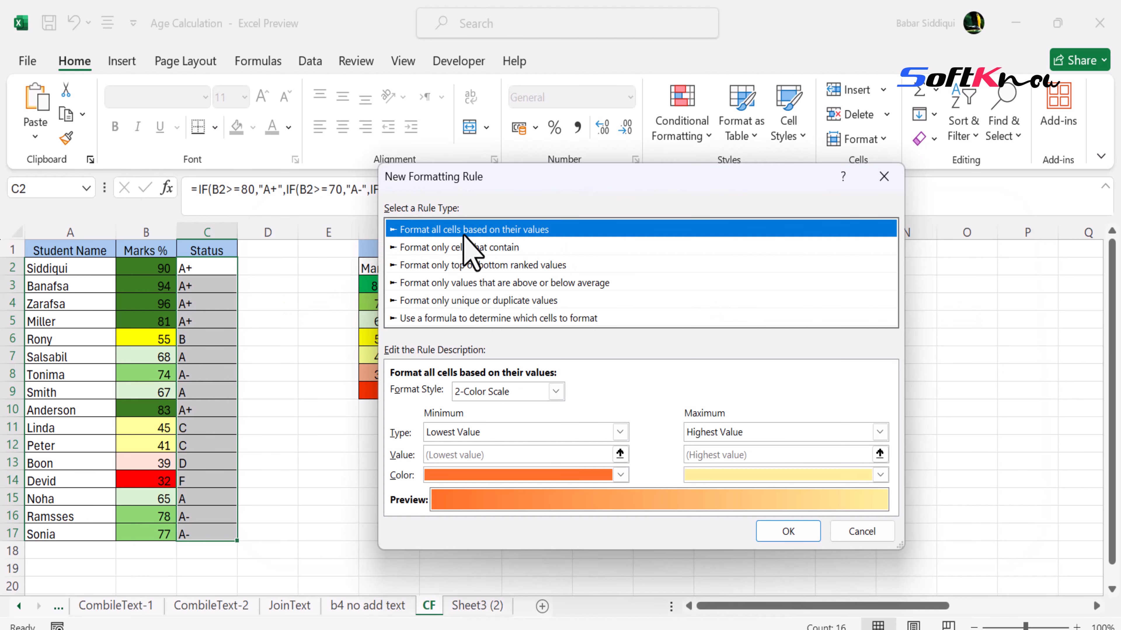
left_click(466, 249)
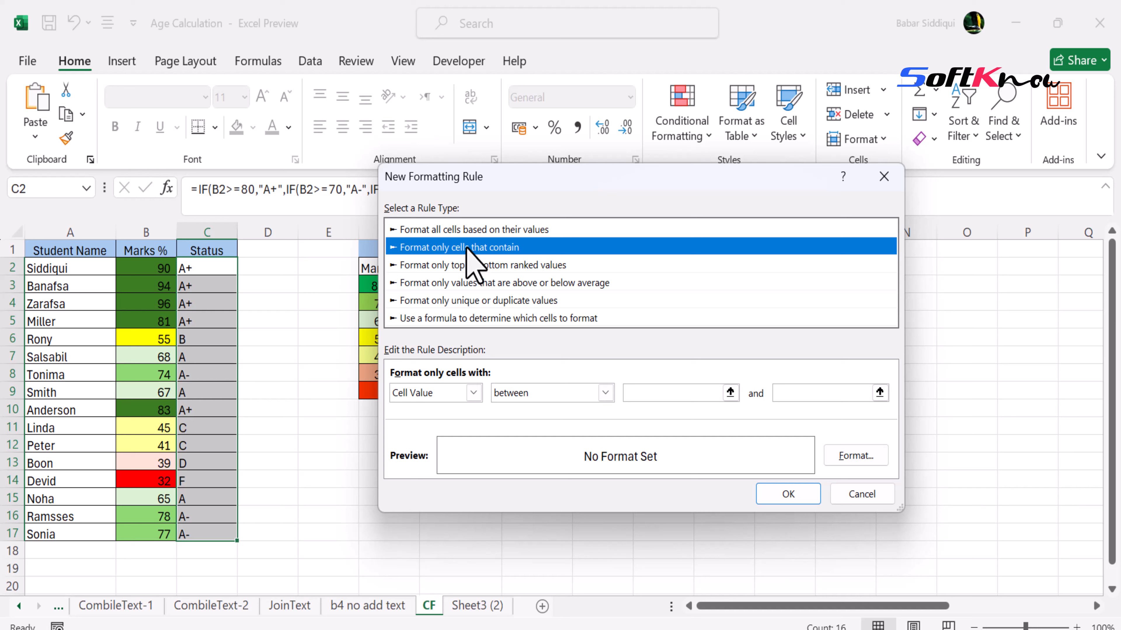
left_click(463, 394)
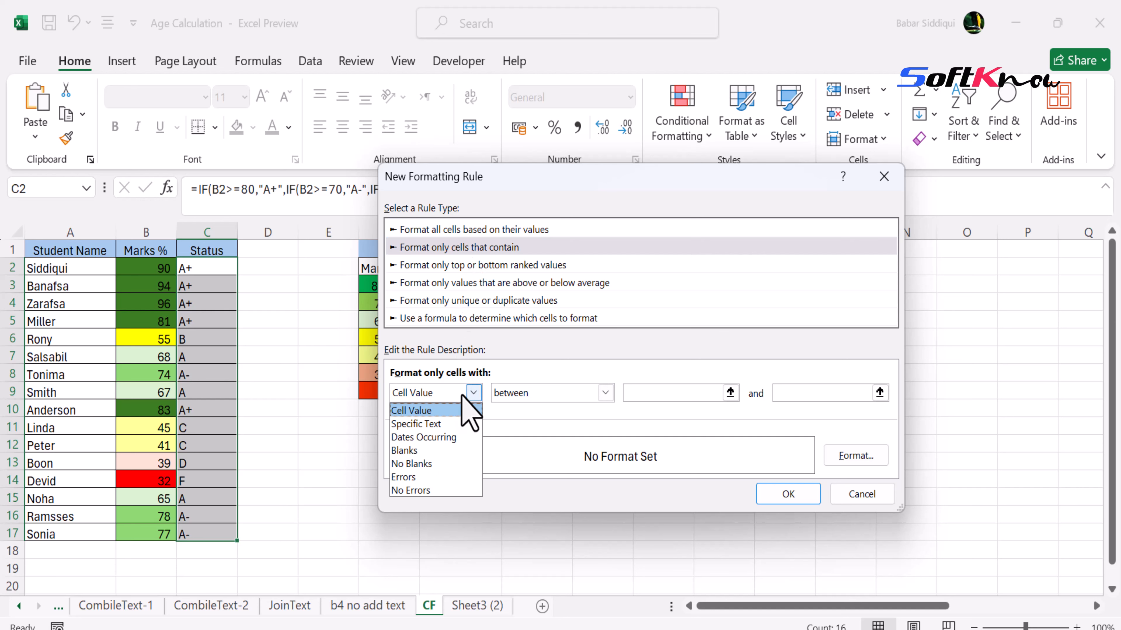
left_click(438, 425)
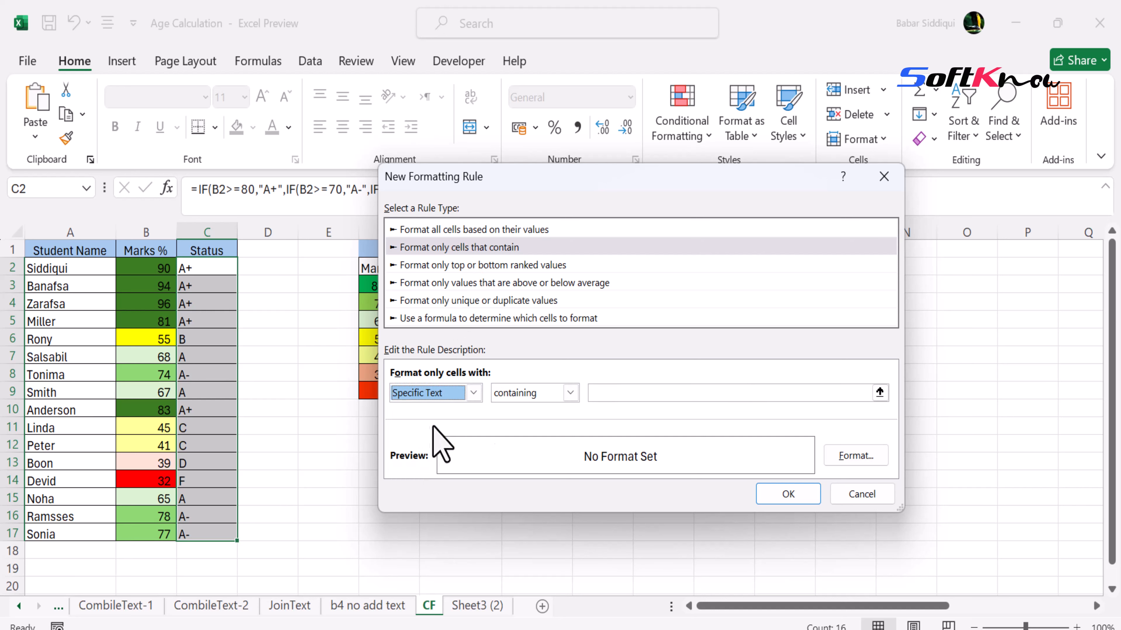
left_click(612, 399)
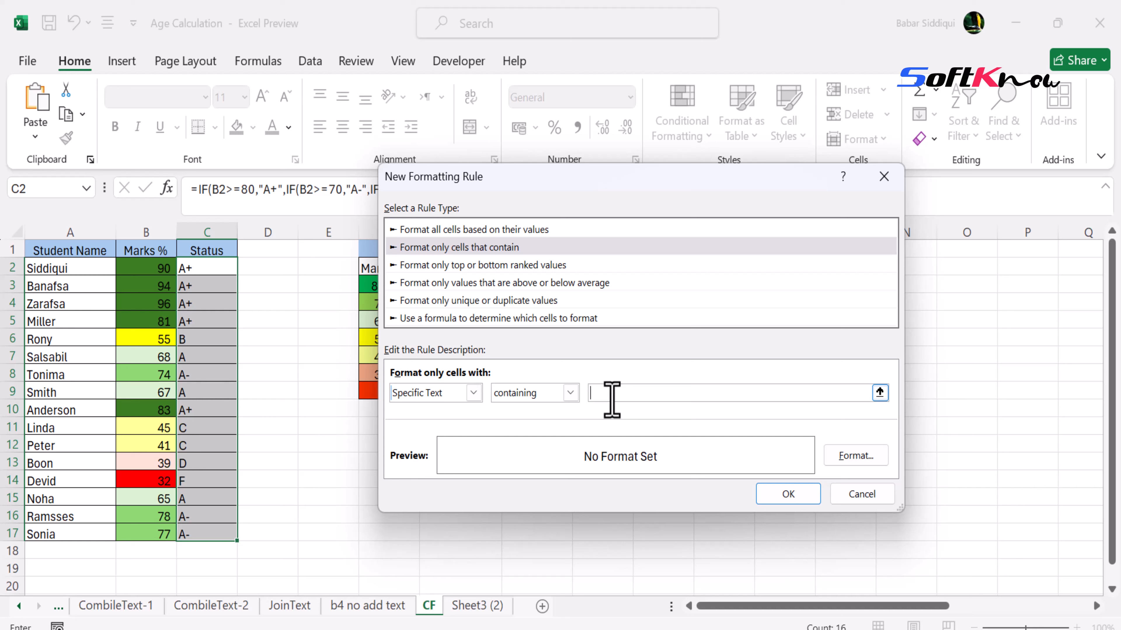
type("A")
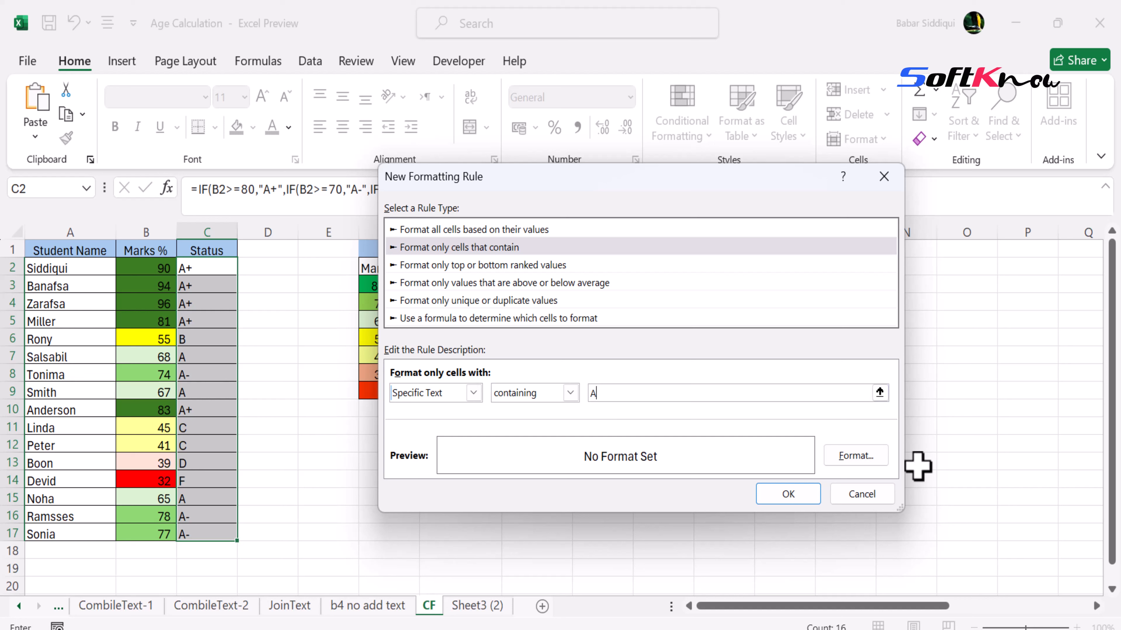
Give the A rule a medium light green fill and add it to the Status column's rules.
left_click(856, 455)
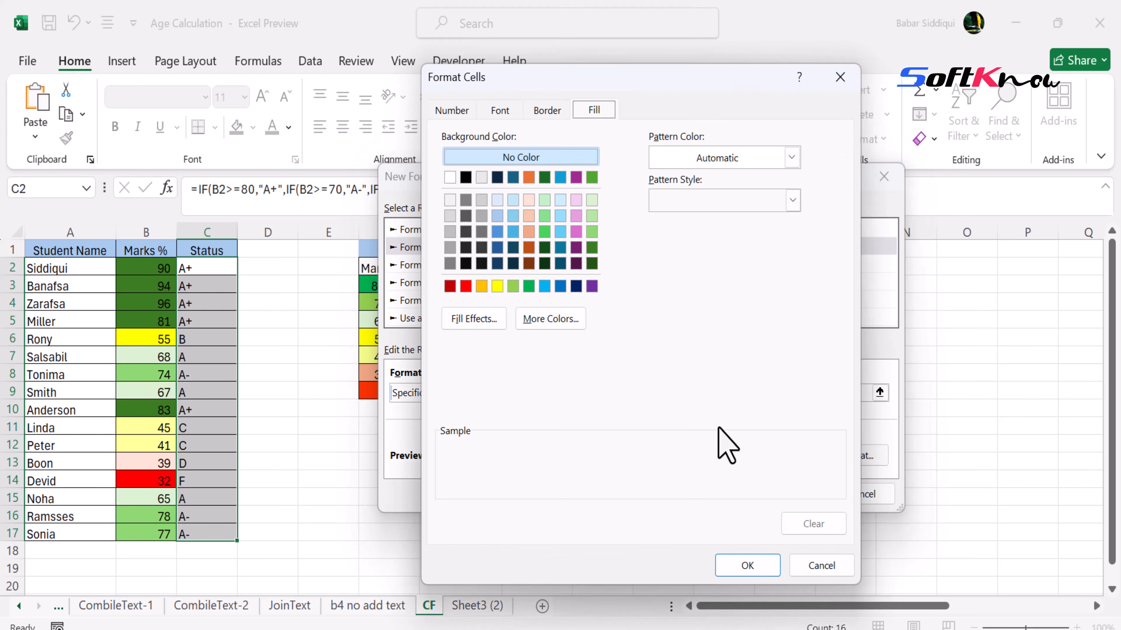
left_click(592, 231)
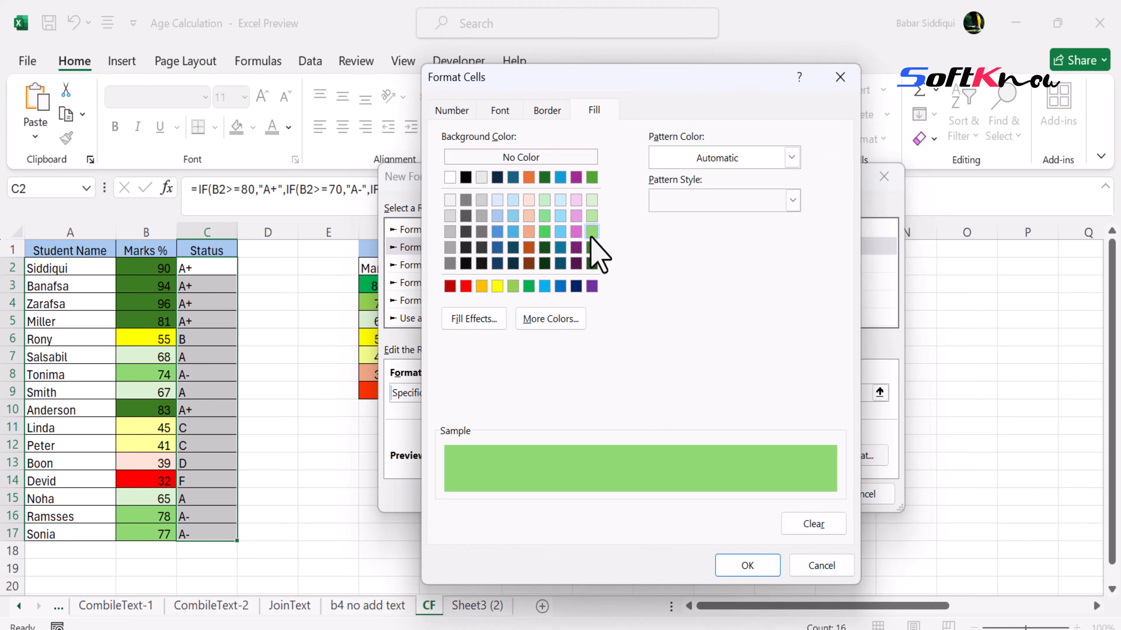
left_click(746, 566)
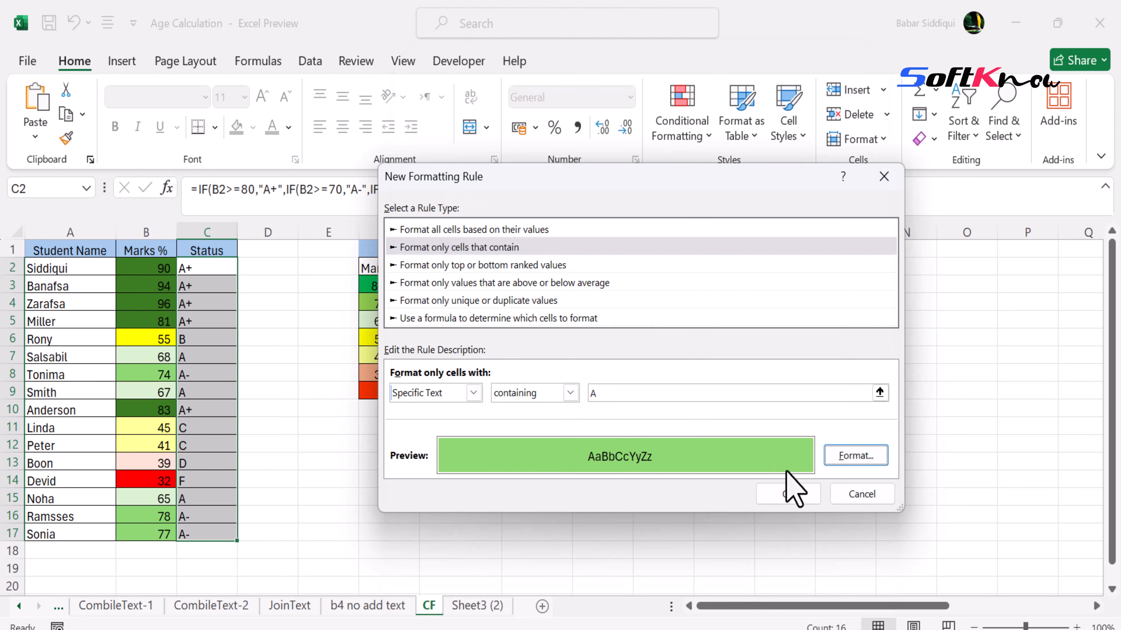
left_click(790, 495)
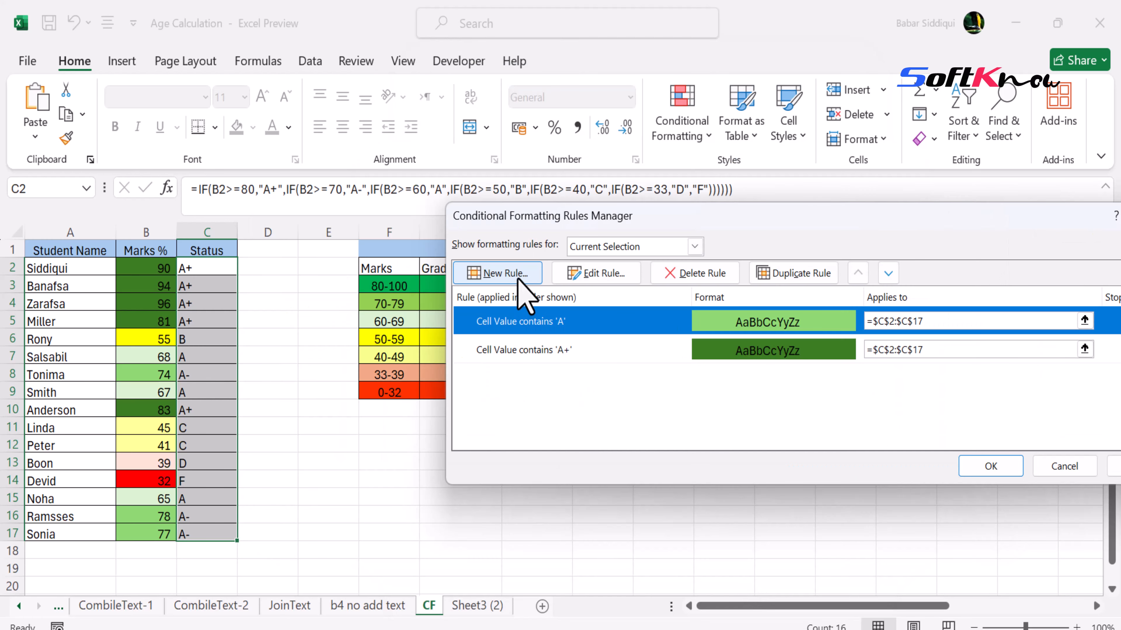
Create a "Format only cells that contain" rule for the Status cells with Specific Text containing A-.
left_click(494, 271)
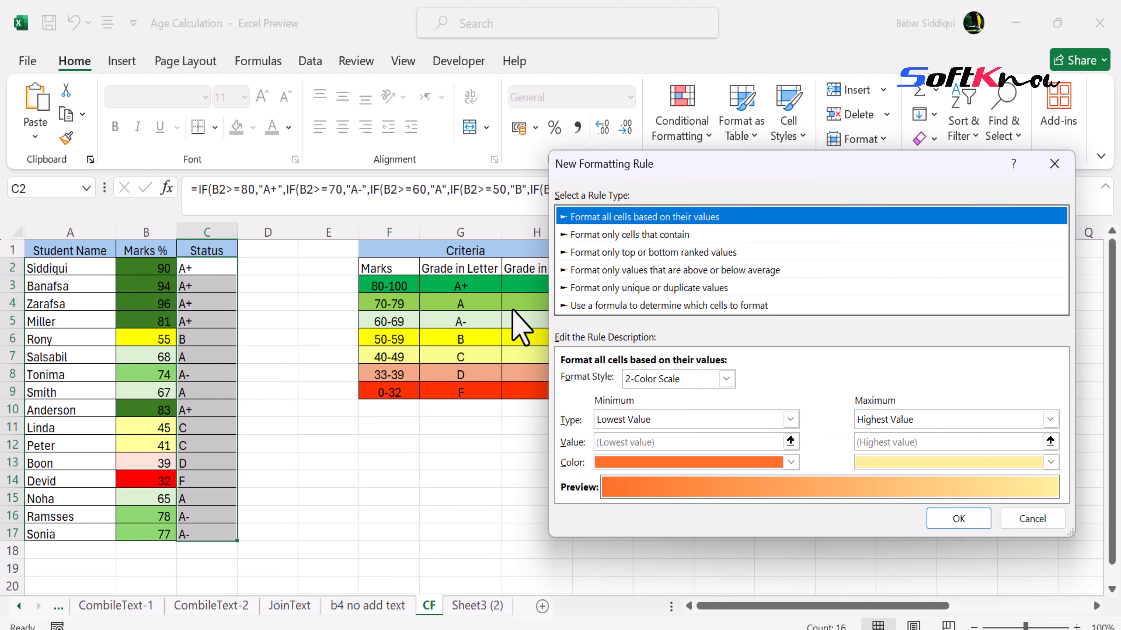
left_click(611, 235)
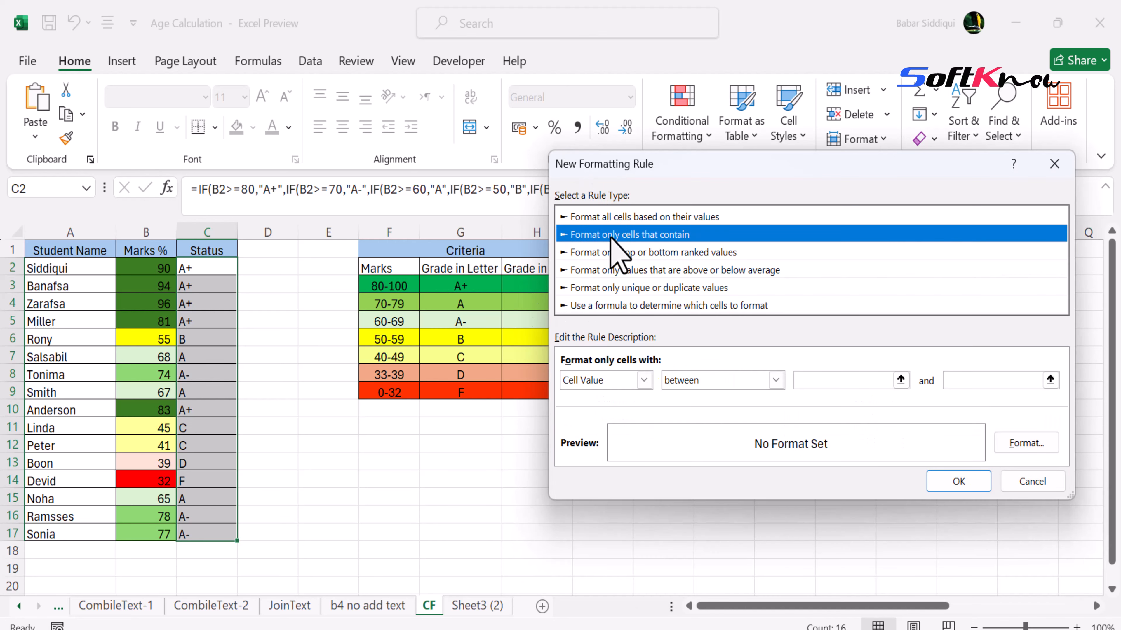
left_click(641, 382)
left_click(641, 383)
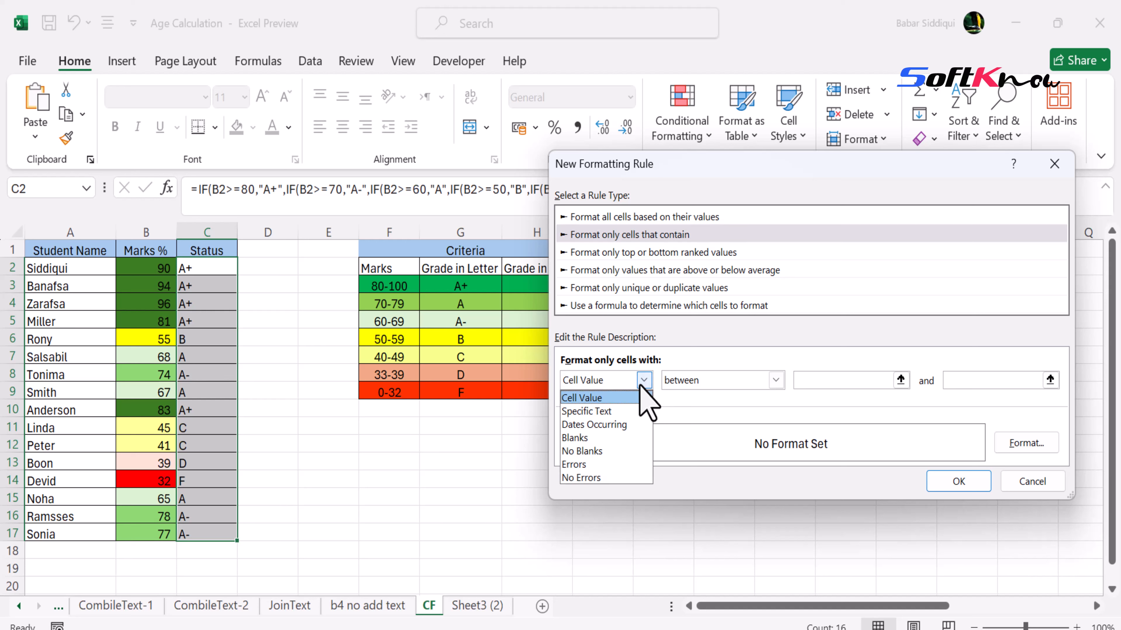
left_click(611, 413)
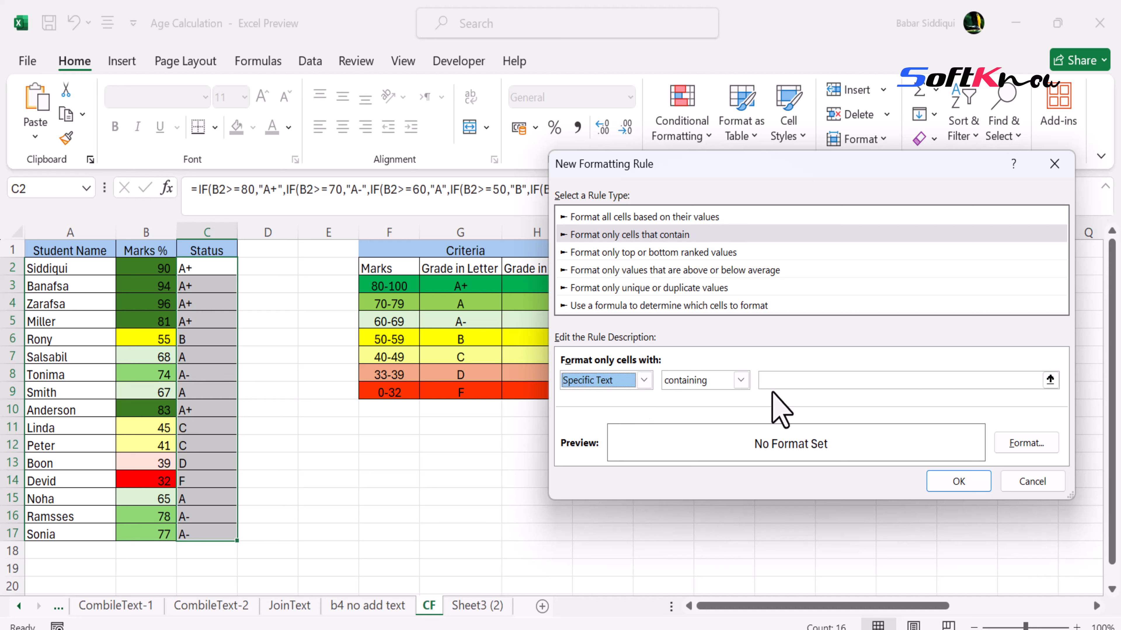
left_click(801, 381)
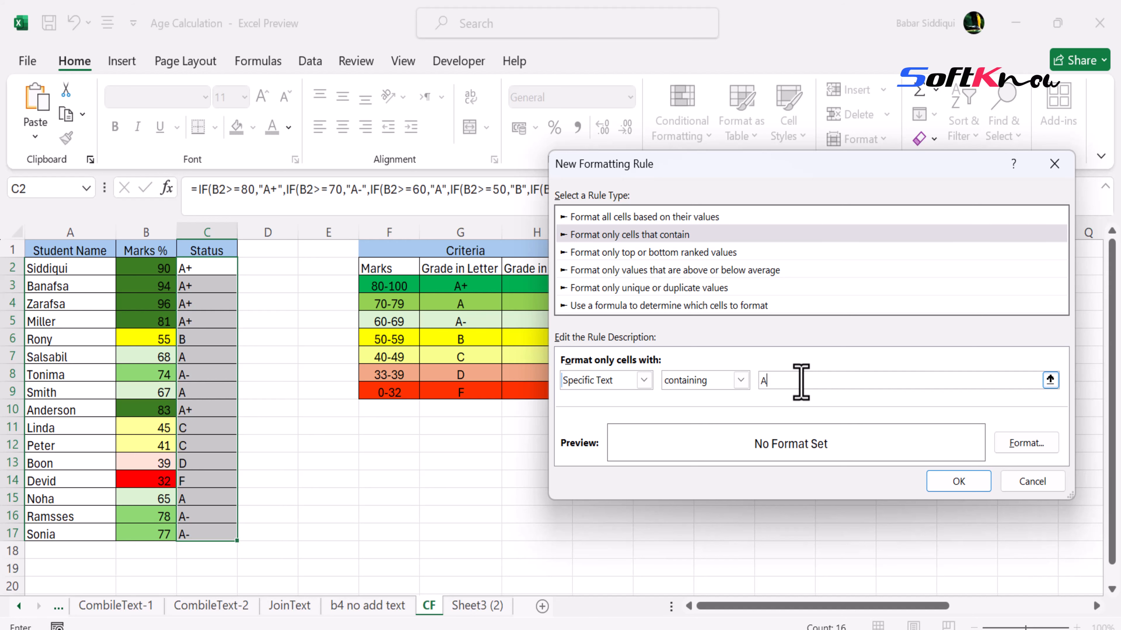
type("-")
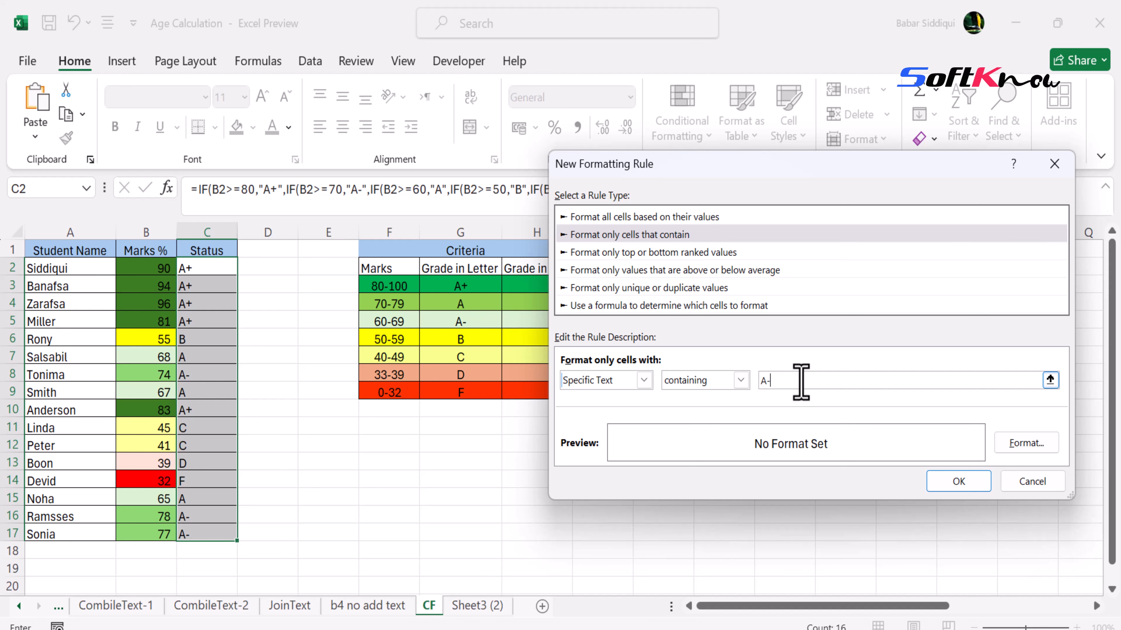
Give the A- rule a very pale green fill and add it to the Status column's rules.
left_click(1023, 449)
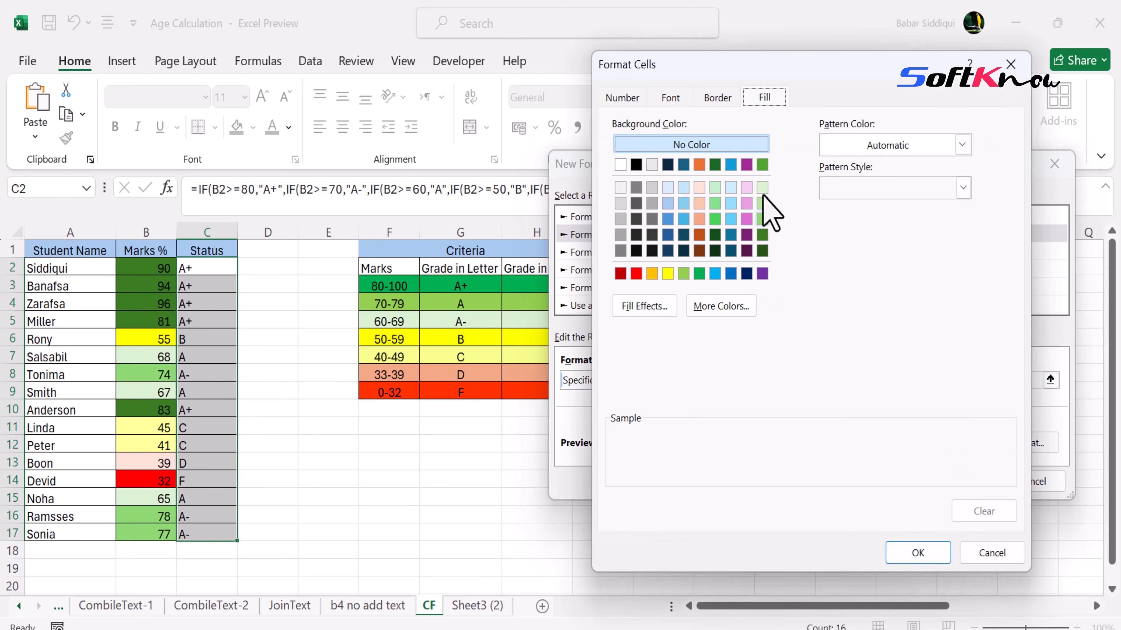
left_click(762, 189)
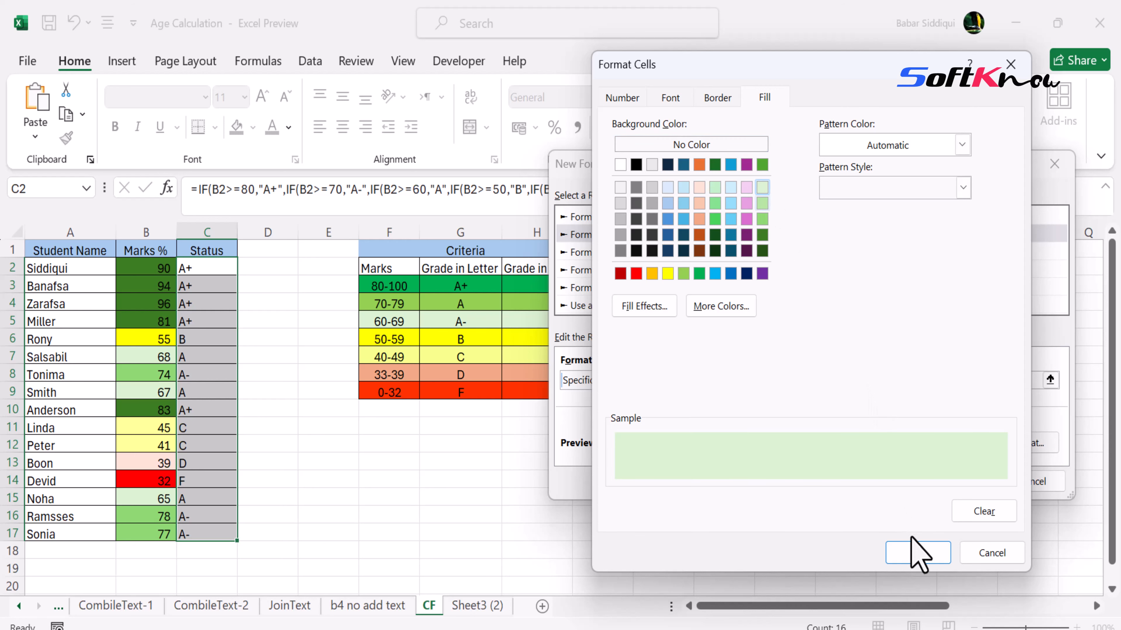
left_click(918, 554)
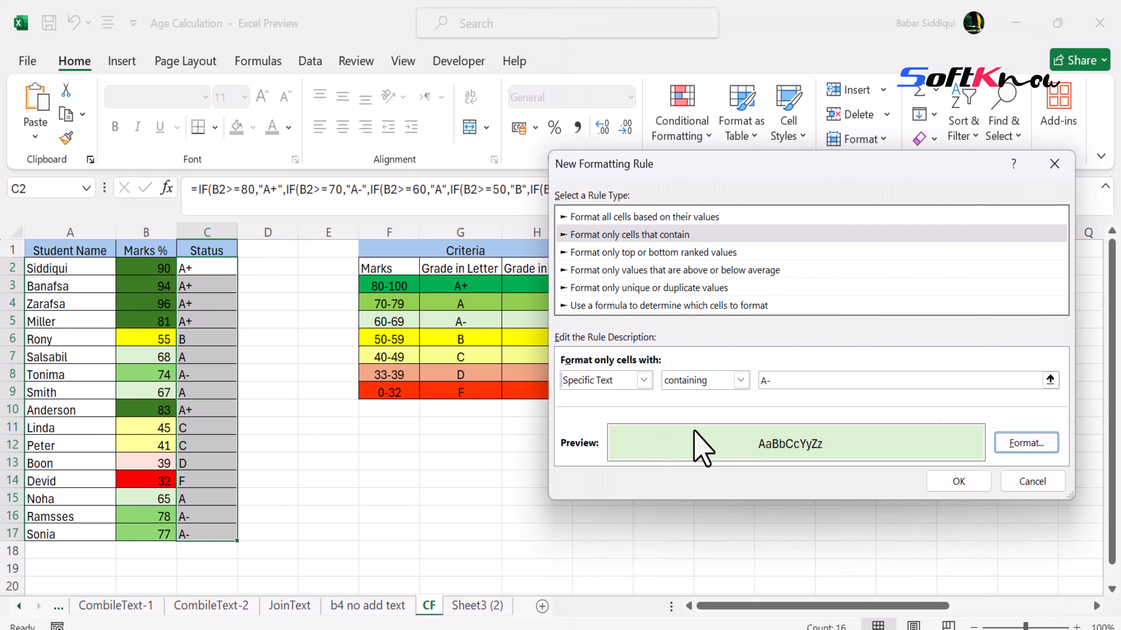
left_click(958, 481)
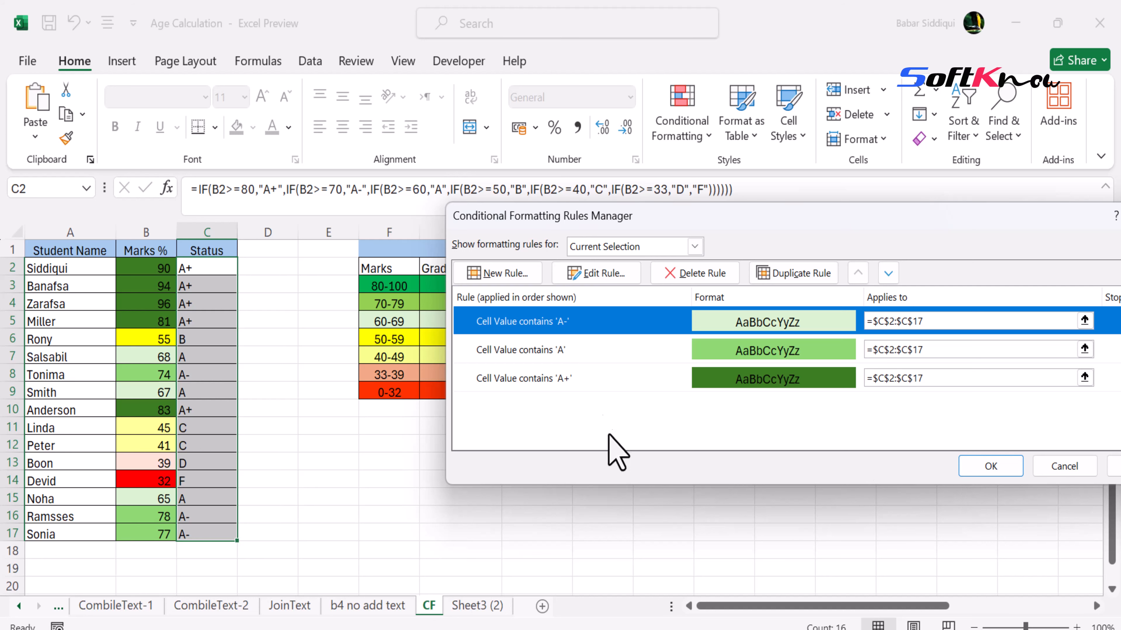
Create a "Format only cells that contain" rule for the Status cells with Specific Text containing B.
left_click(518, 279)
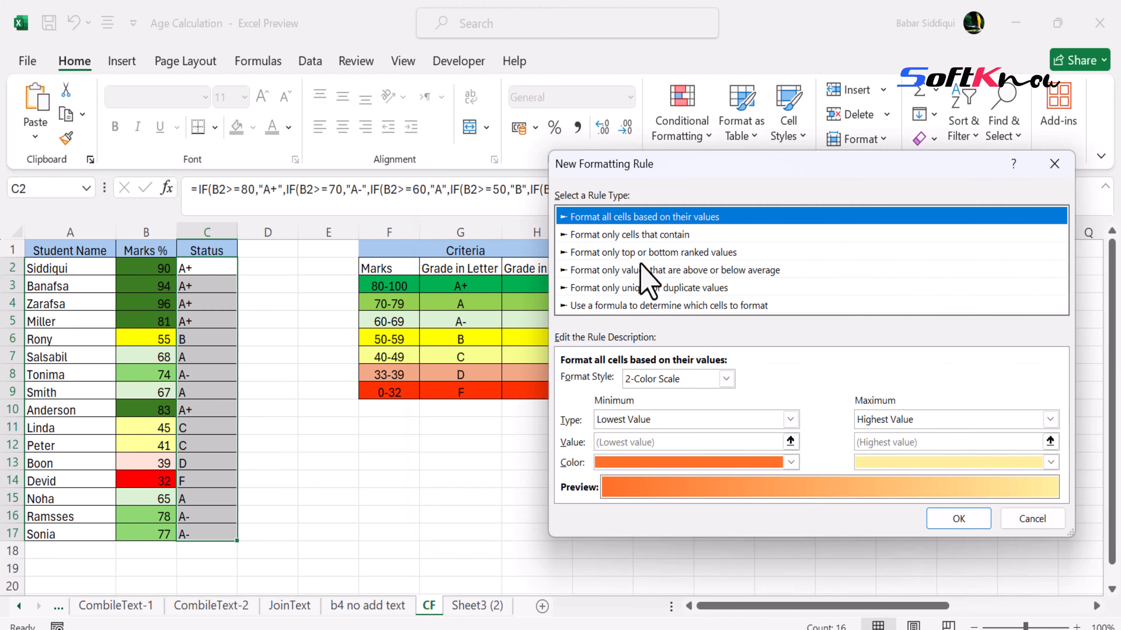
left_click(636, 236)
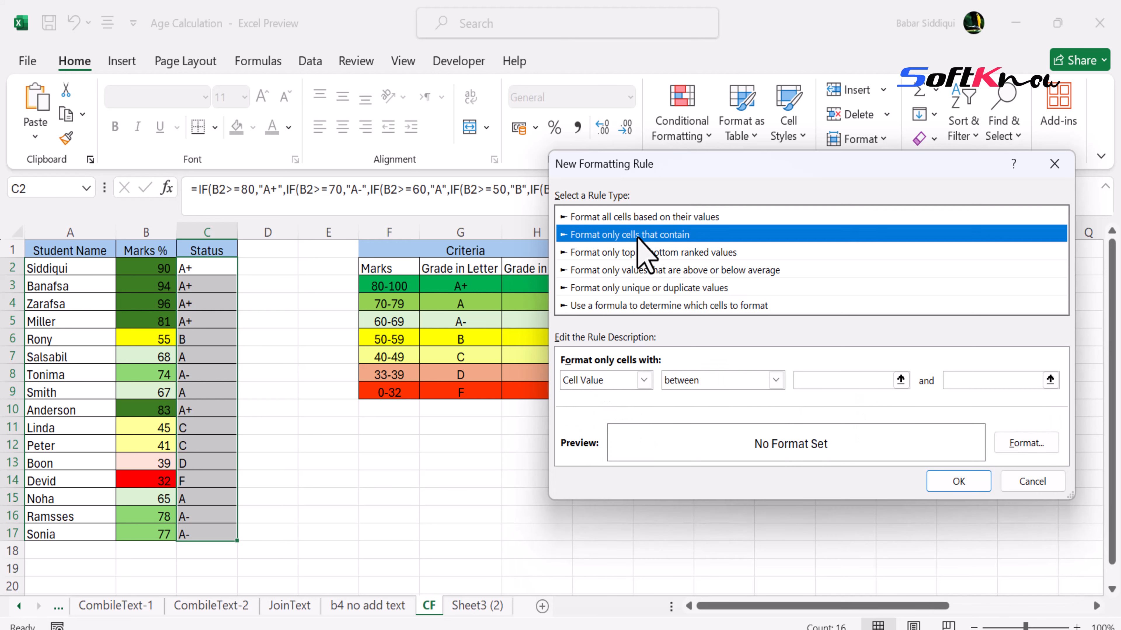
left_click(640, 382)
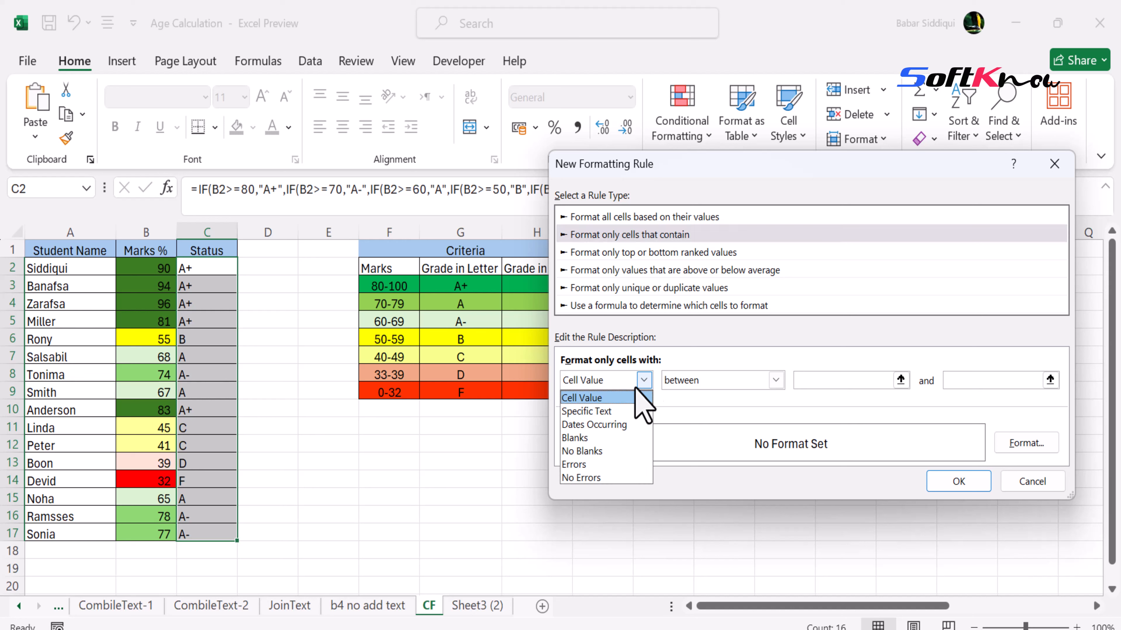
left_click(597, 412)
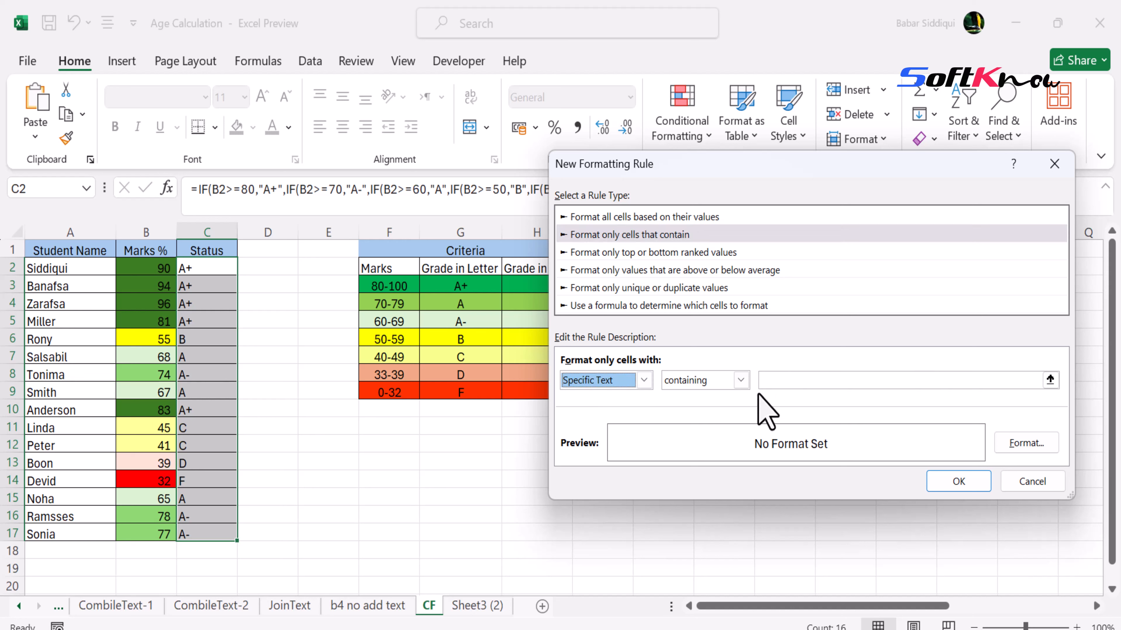
left_click(771, 381)
type("B")
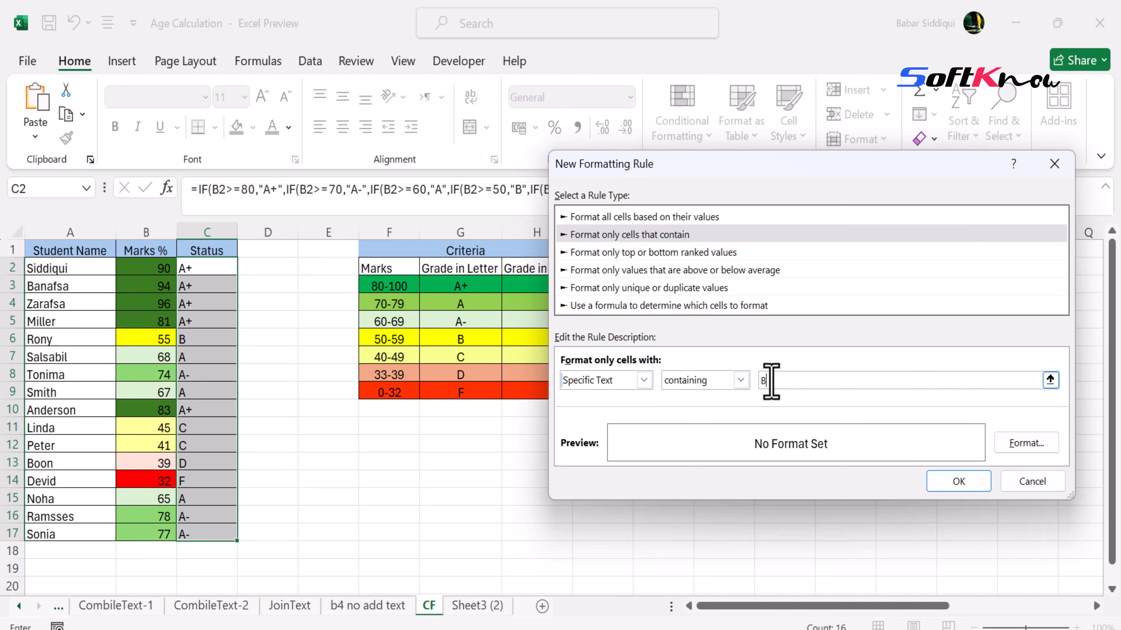
Give the B rule a bright yellow fill and add it to the Status column's rules.
left_click(1010, 450)
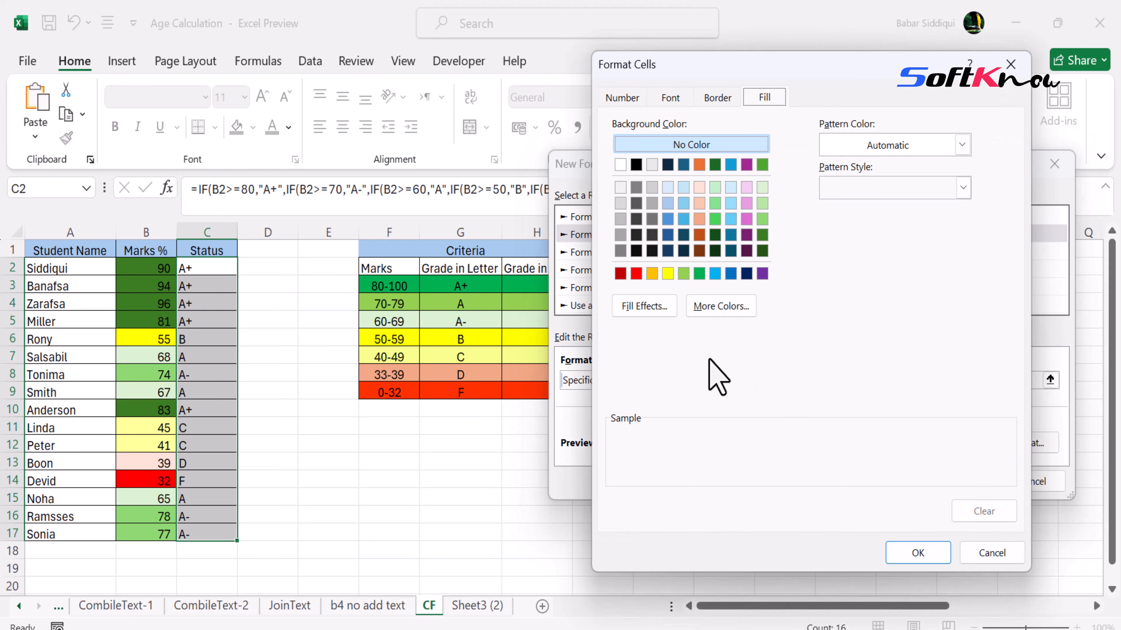
left_click(667, 276)
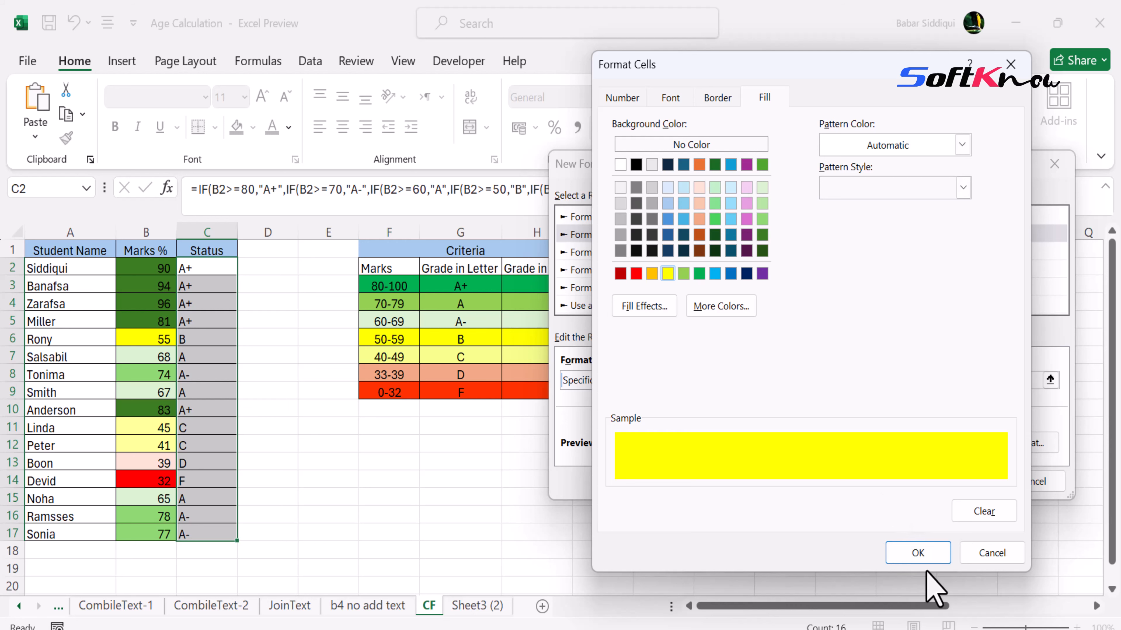
left_click(924, 559)
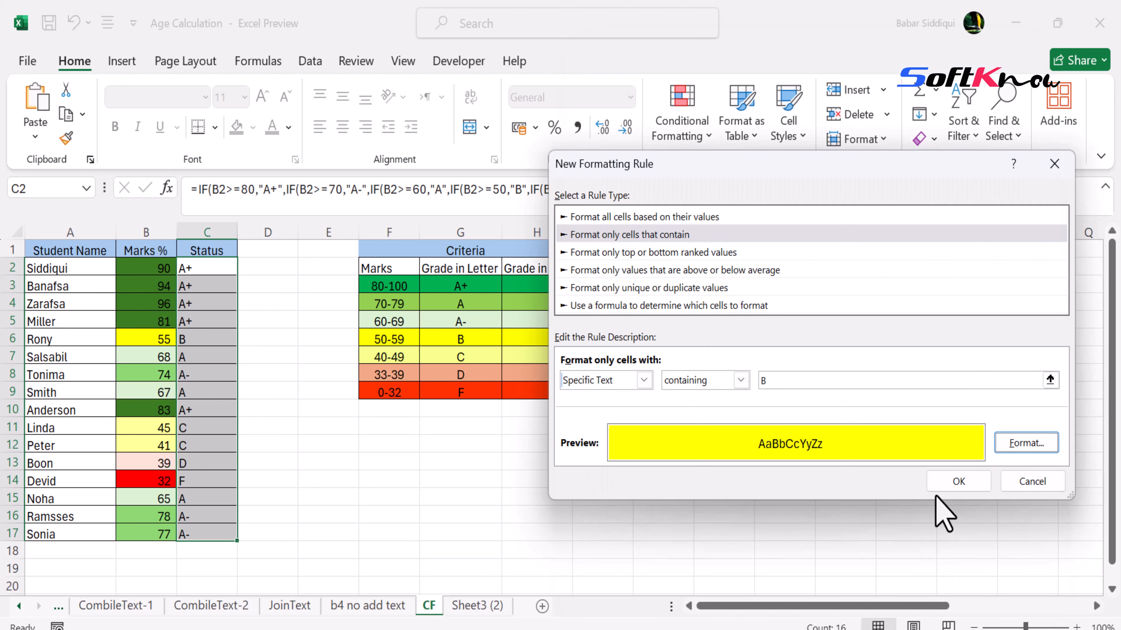
left_click(959, 483)
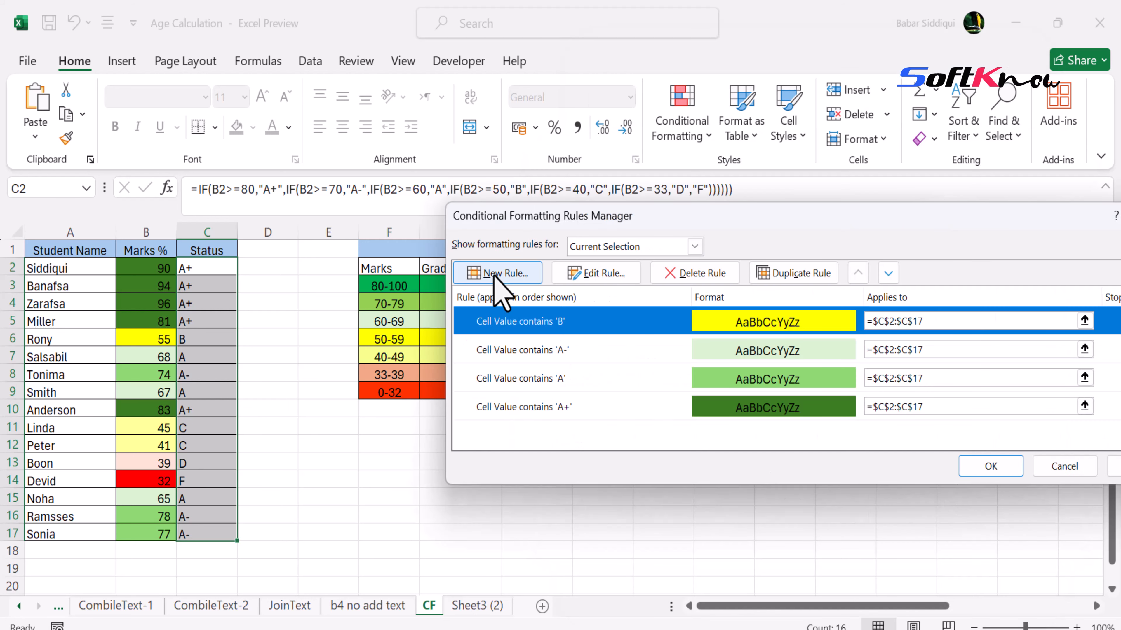
Create a "Format only cells that contain" rule for the Status cells with Specific Text containing C.
left_click(511, 278)
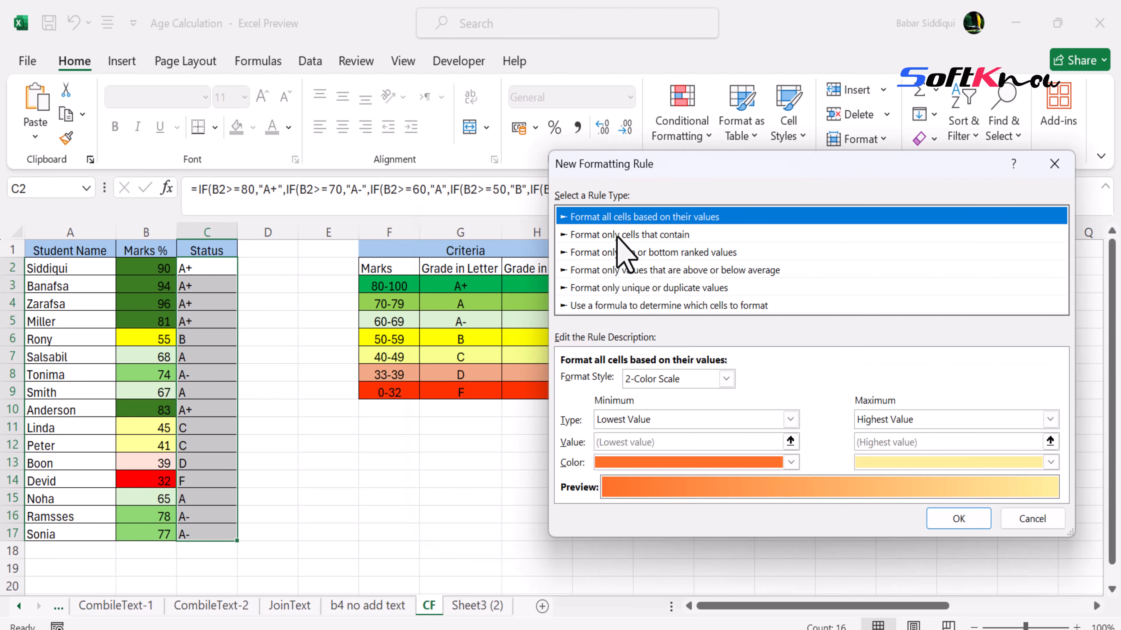
left_click(618, 236)
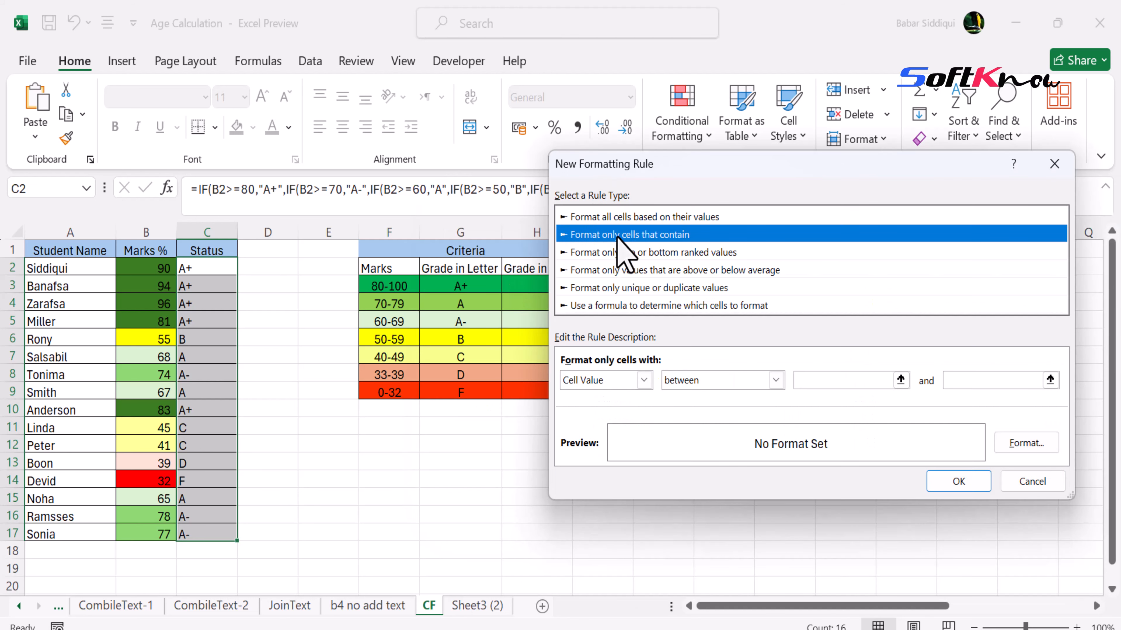
left_click(629, 381)
left_click(609, 410)
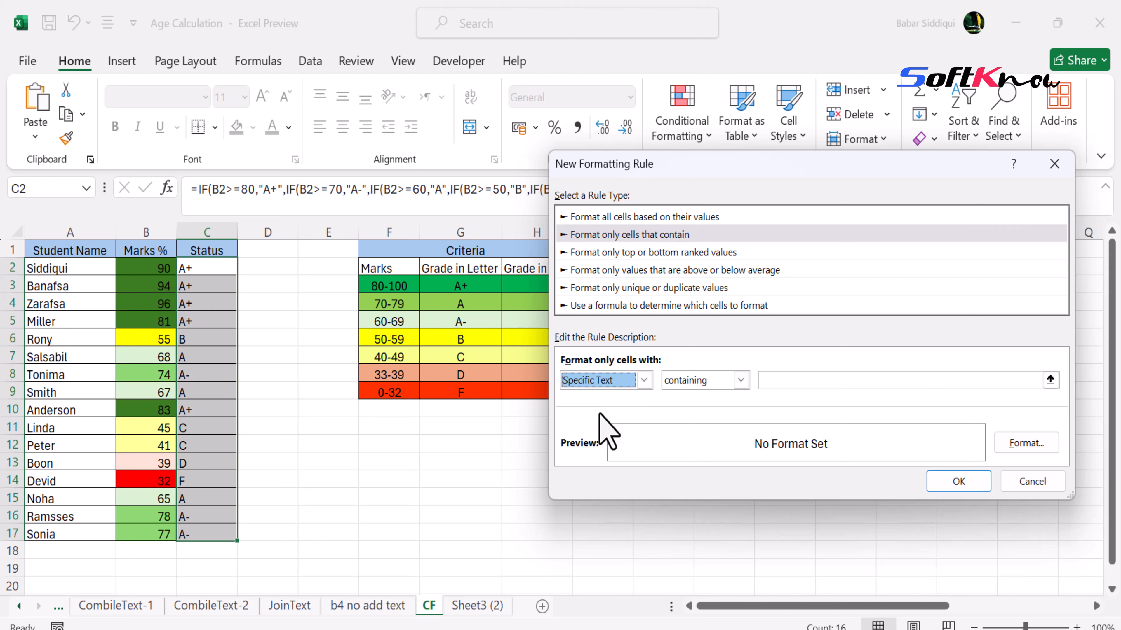
left_click(783, 383)
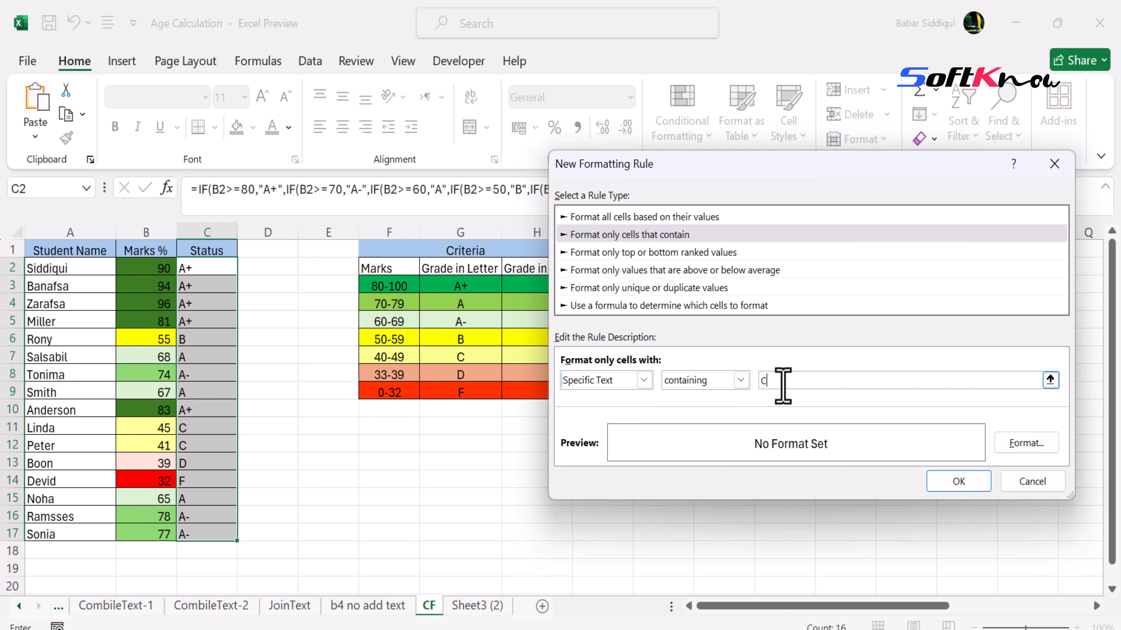
Give the C rule a light yellow fill from the extended color palette and add it to the Status column's rules.
left_click(1026, 445)
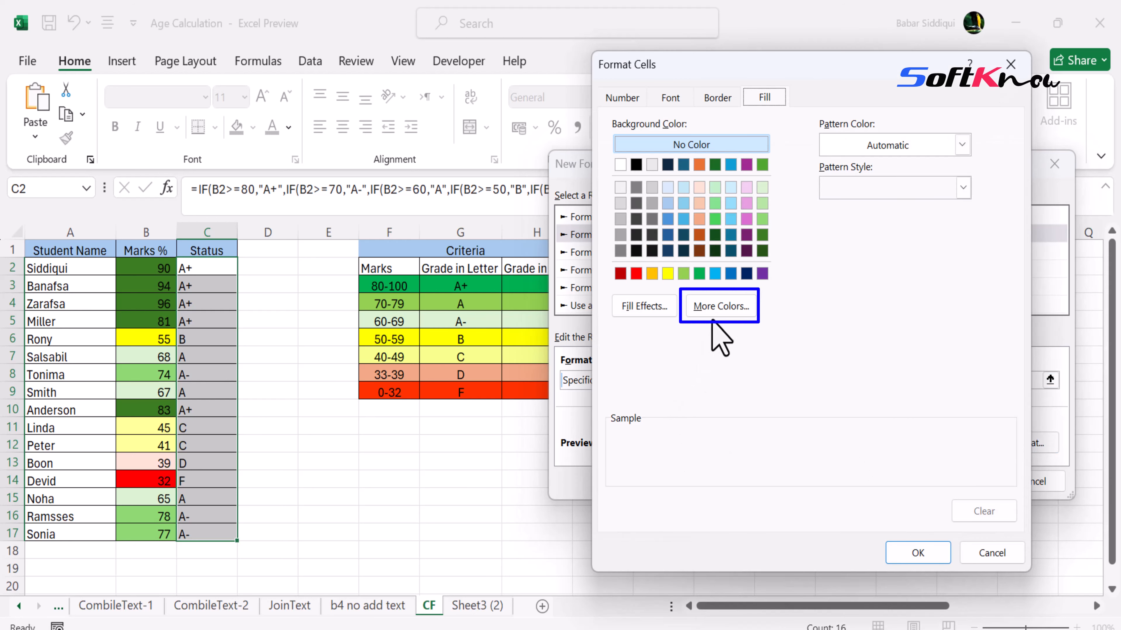
left_click(714, 308)
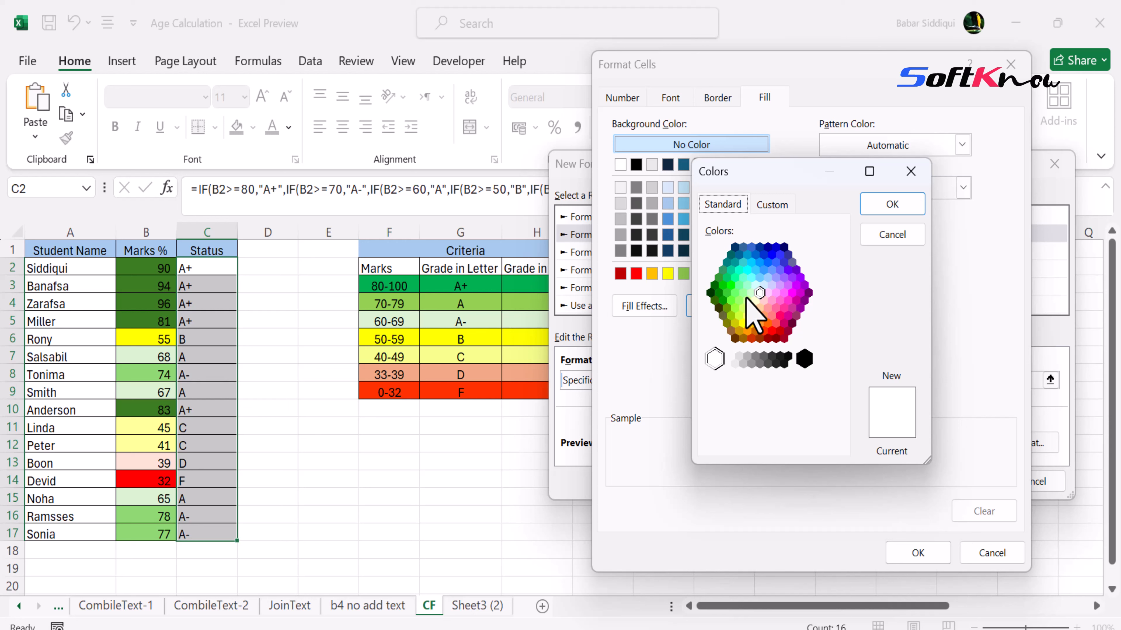
left_click(755, 301)
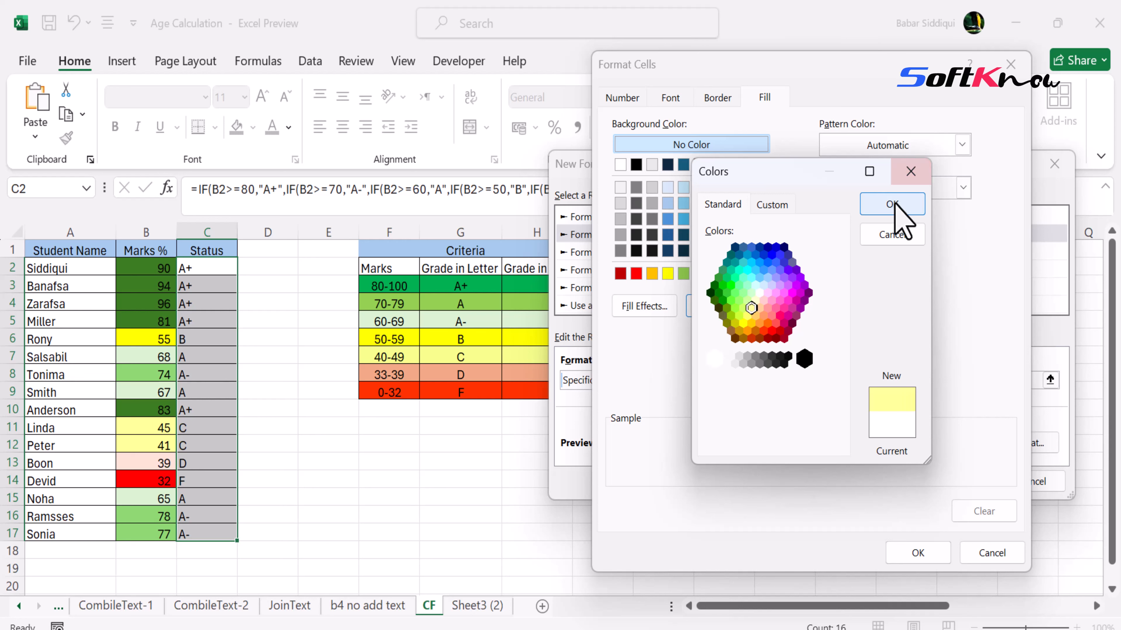
left_click(895, 210)
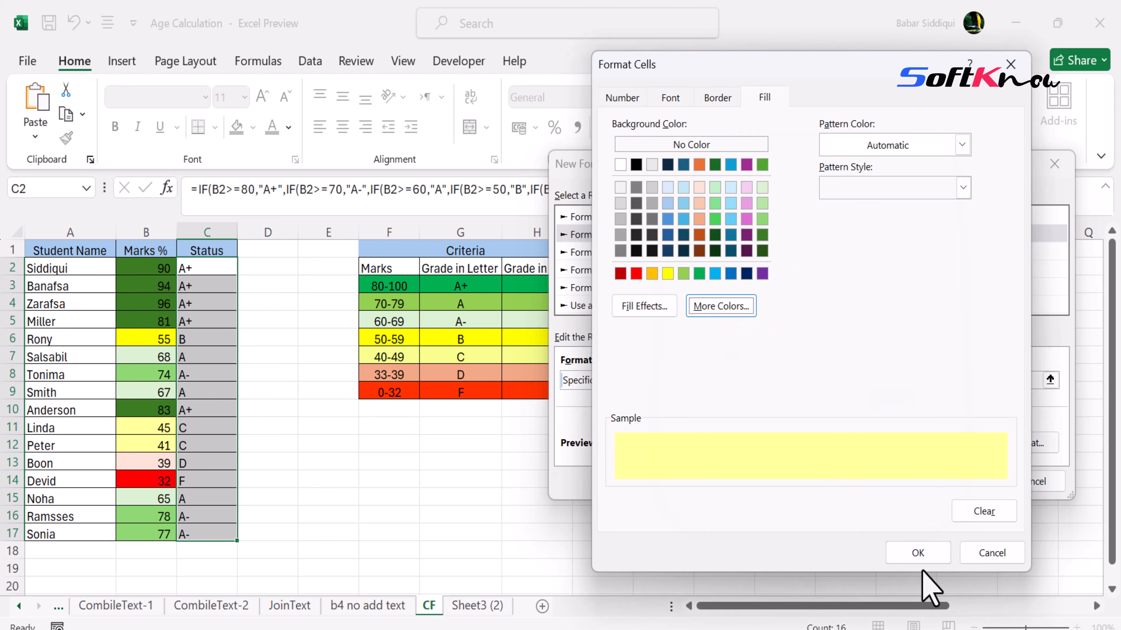
left_click(915, 551)
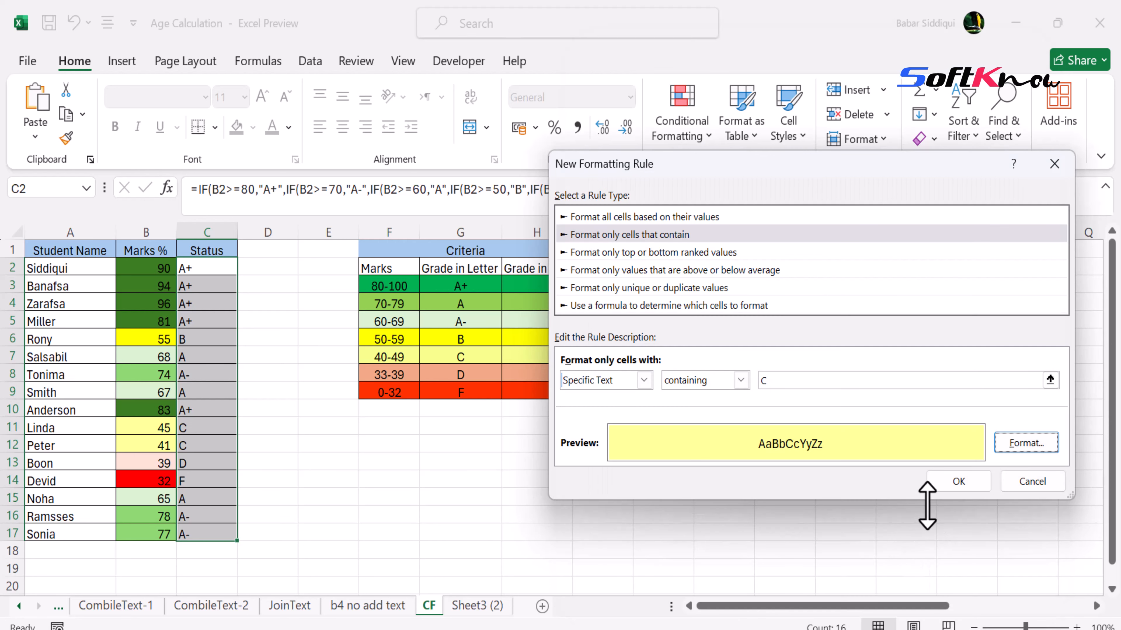
left_click(957, 481)
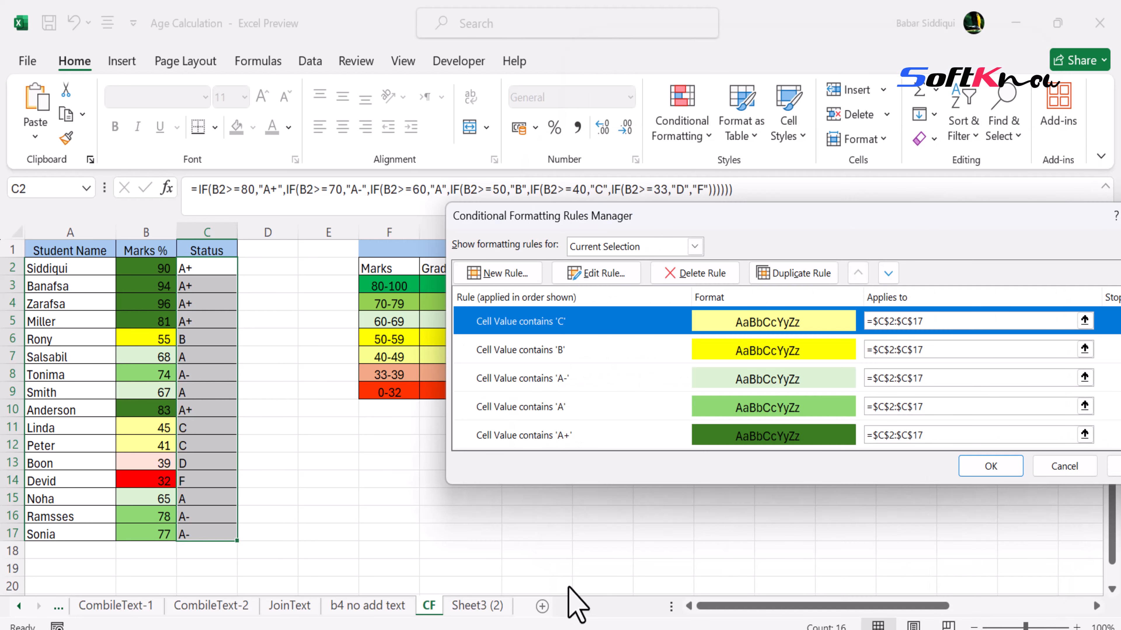
Create a "Format only cells that contain" rule for the Status cells with Specific Text containing D.
left_click(500, 272)
left_click(618, 235)
left_click(627, 380)
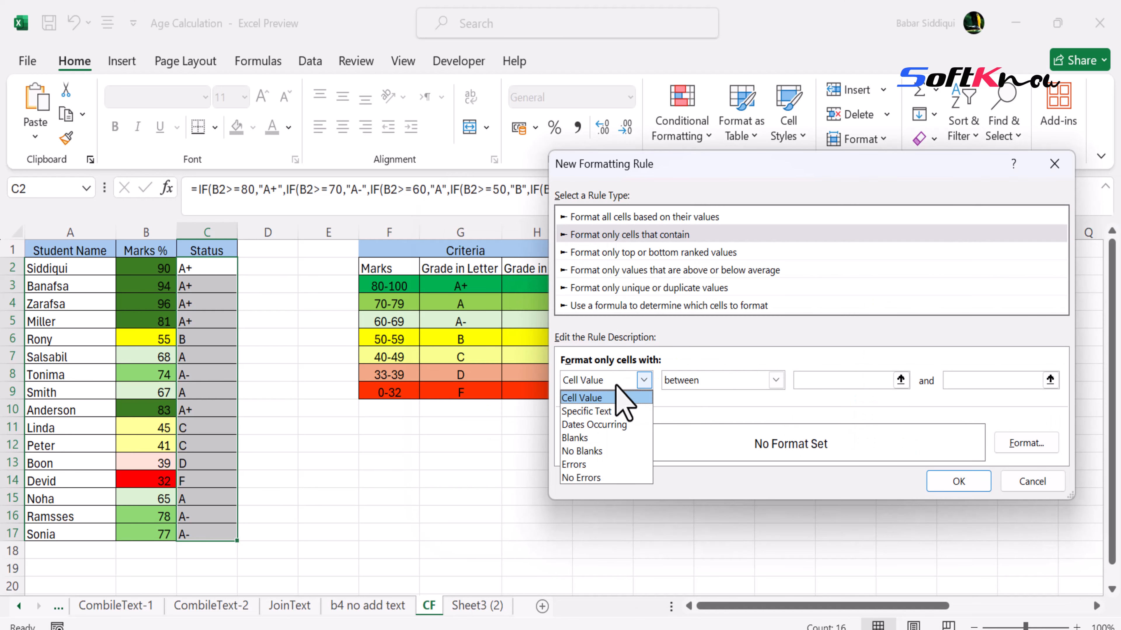
left_click(589, 412)
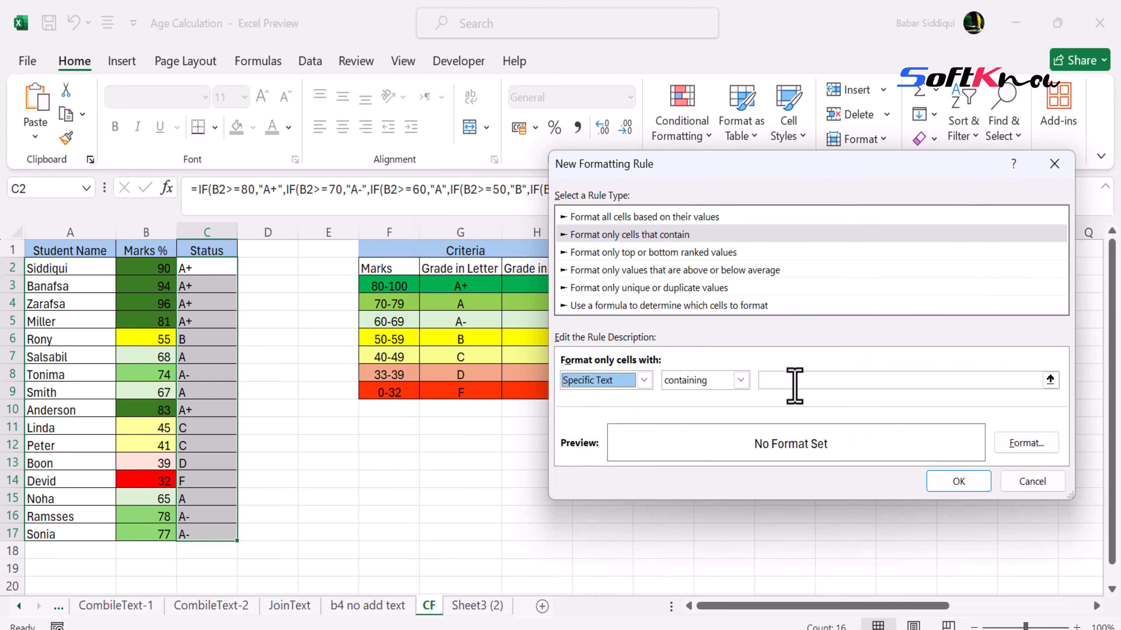
left_click(809, 385)
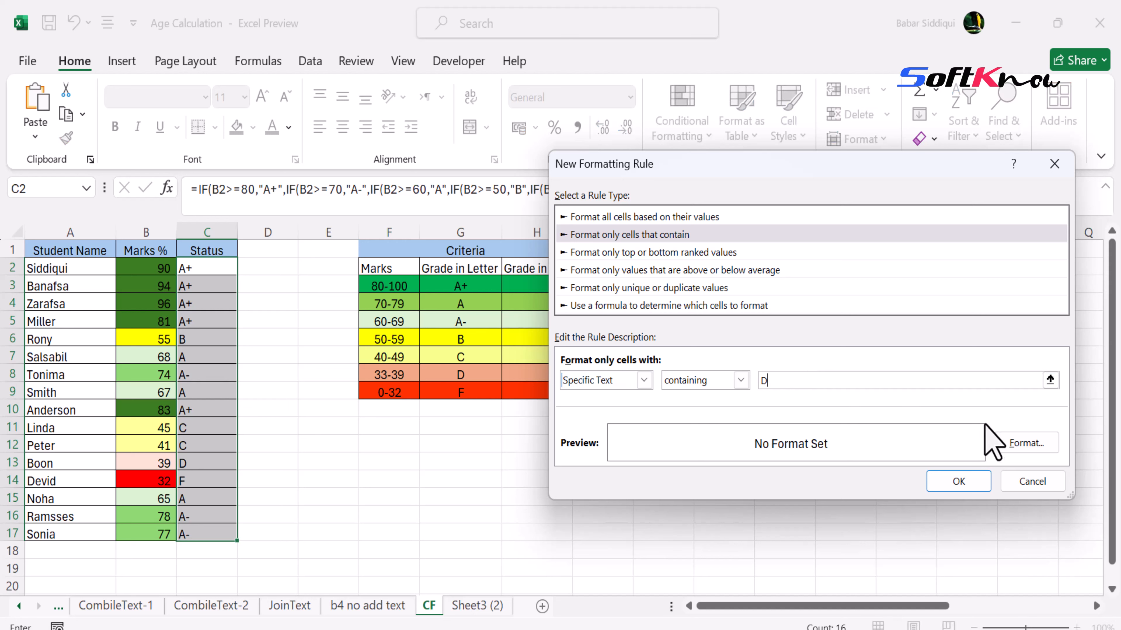
Give the D rule a very pale orange fill and add it to the Status column's rules.
left_click(1021, 443)
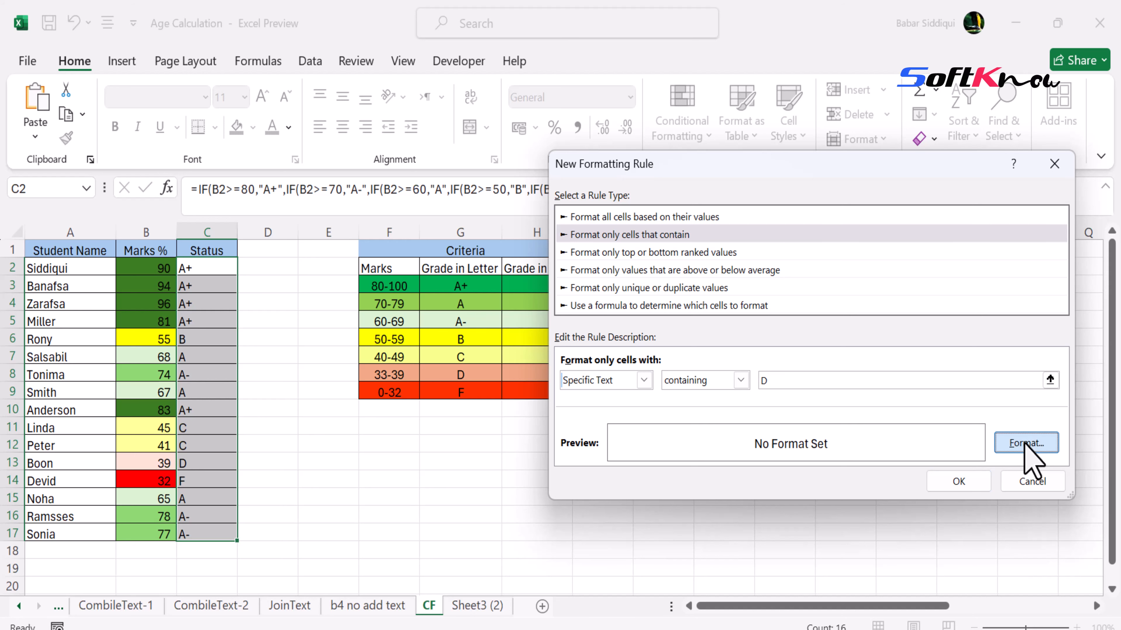
left_click(700, 188)
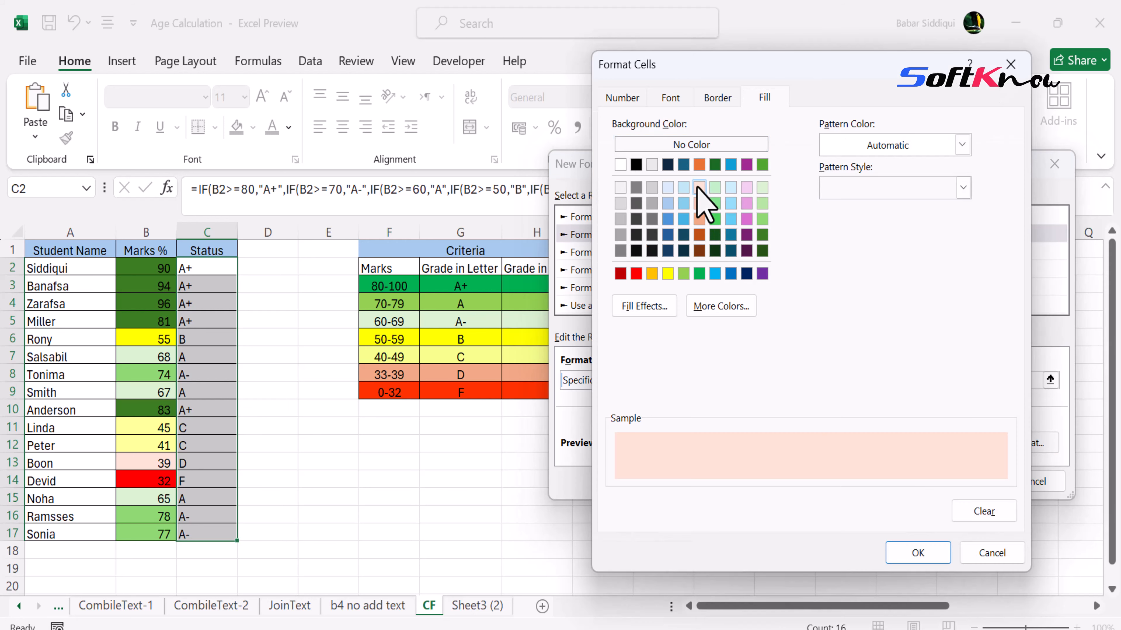
left_click(917, 554)
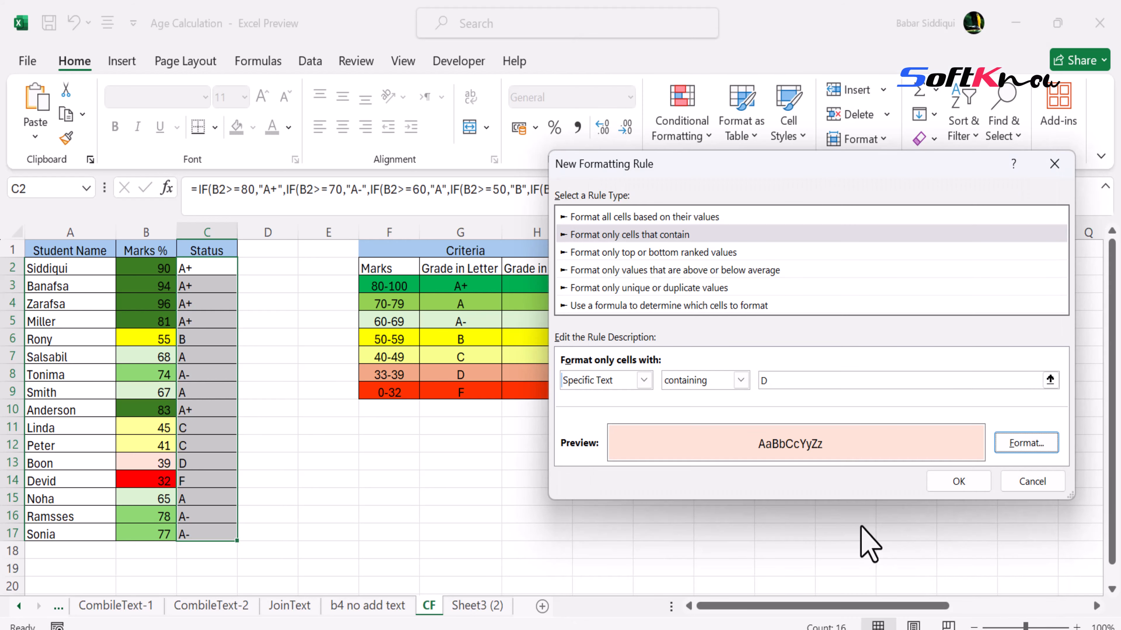
left_click(958, 482)
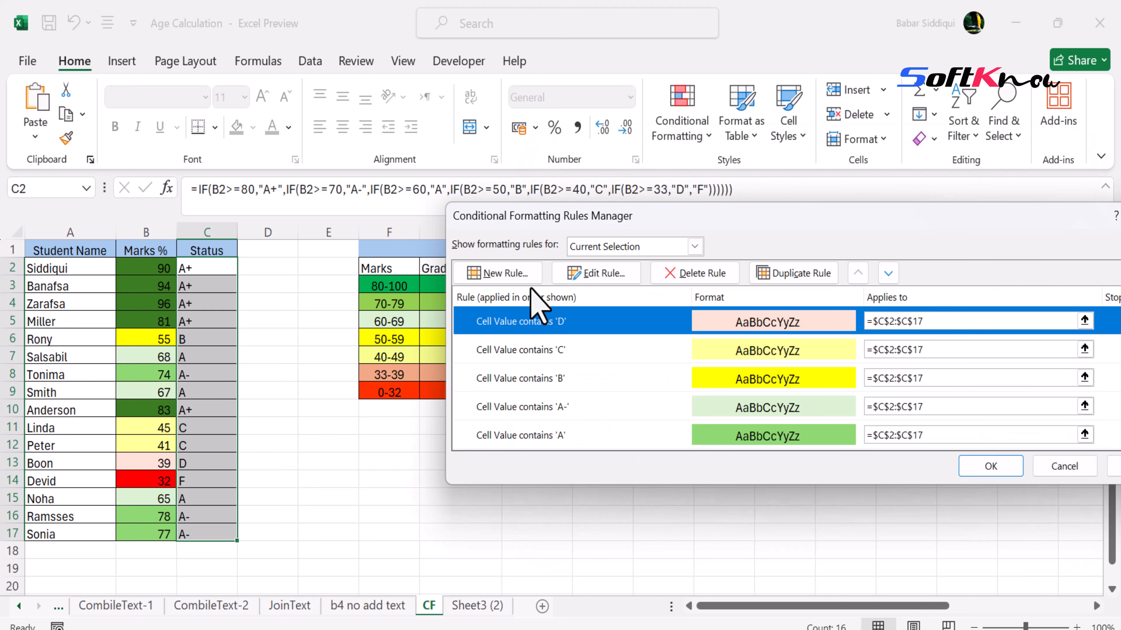
Create a "Format only cells that contain" rule for the Status cells with Specific Text containing F.
left_click(508, 276)
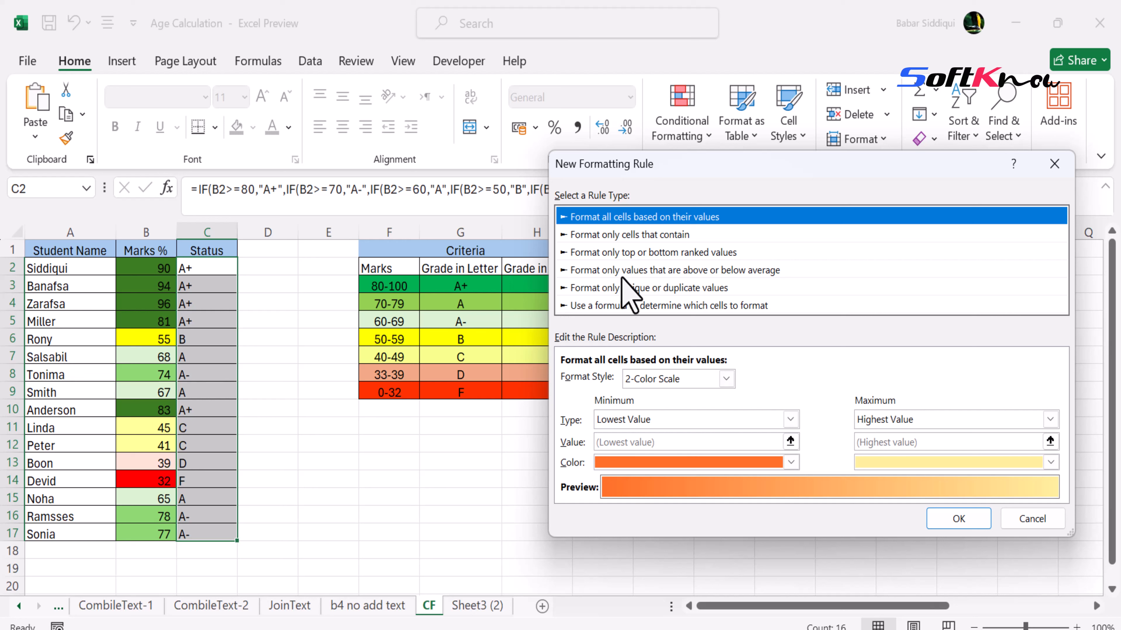
left_click(630, 235)
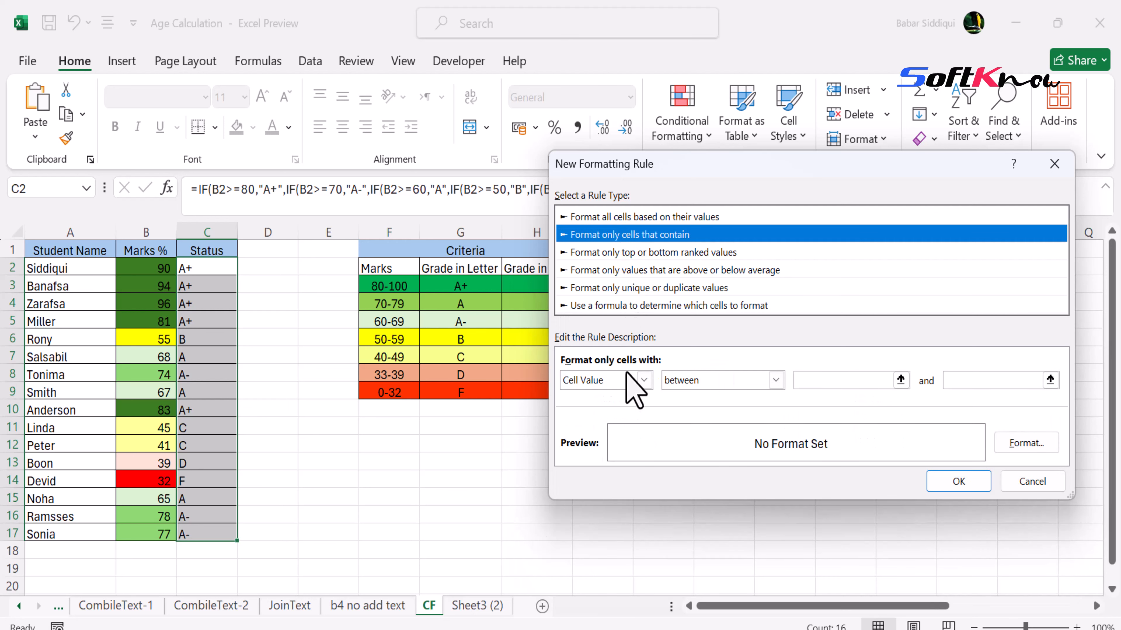
left_click(631, 382)
left_click(605, 412)
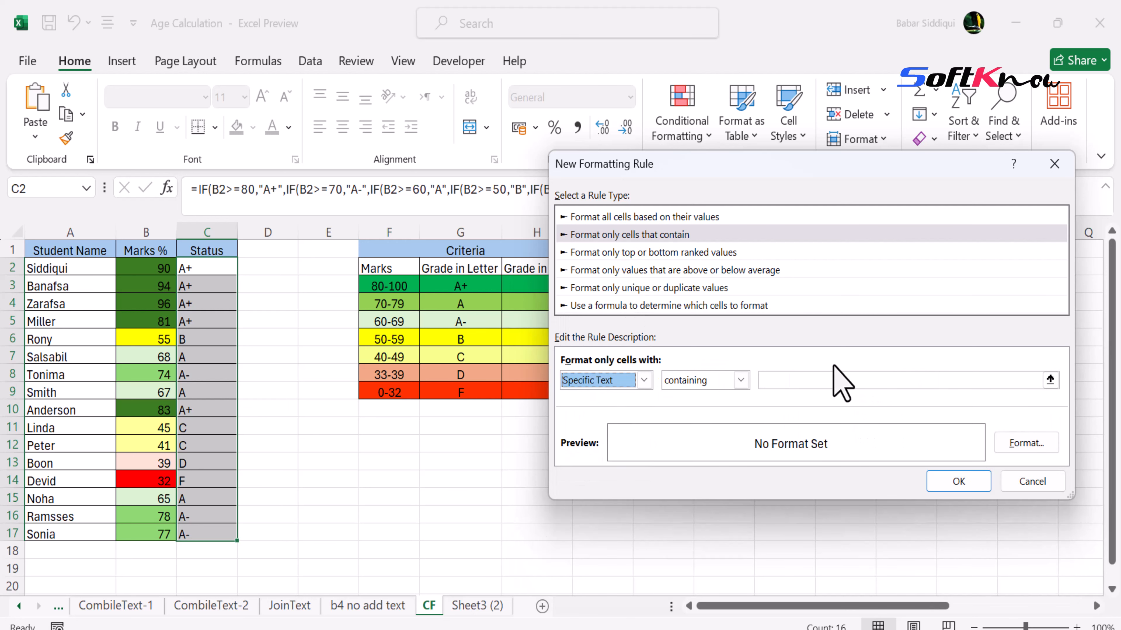
left_click(797, 382)
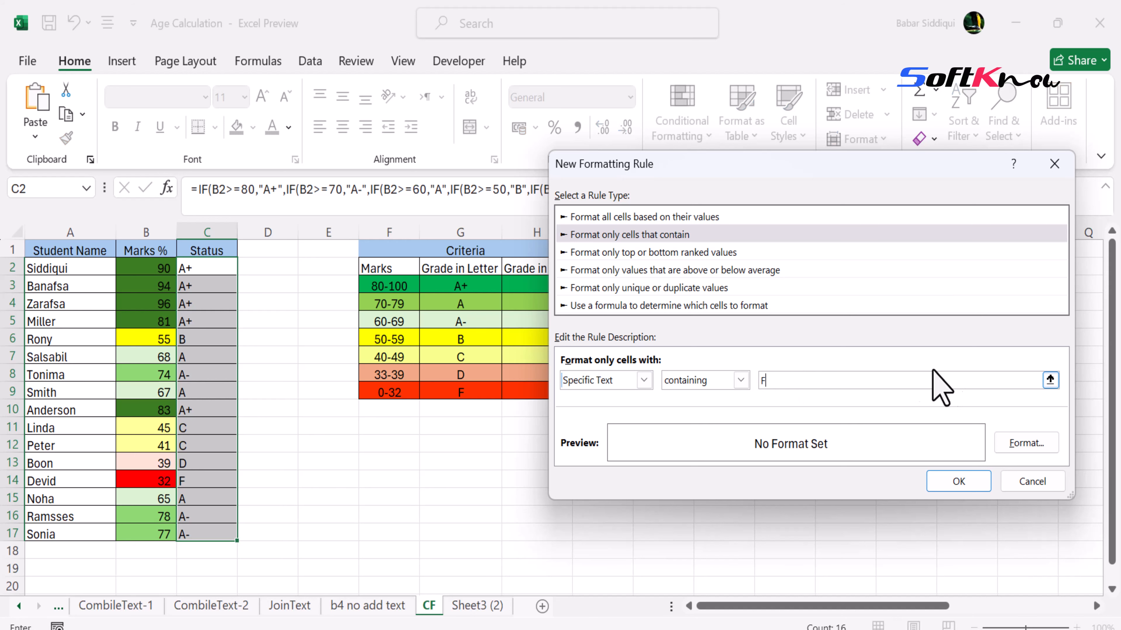
Give the F rule a red fill and apply the full set of grade rules to the Status cells.
left_click(1014, 444)
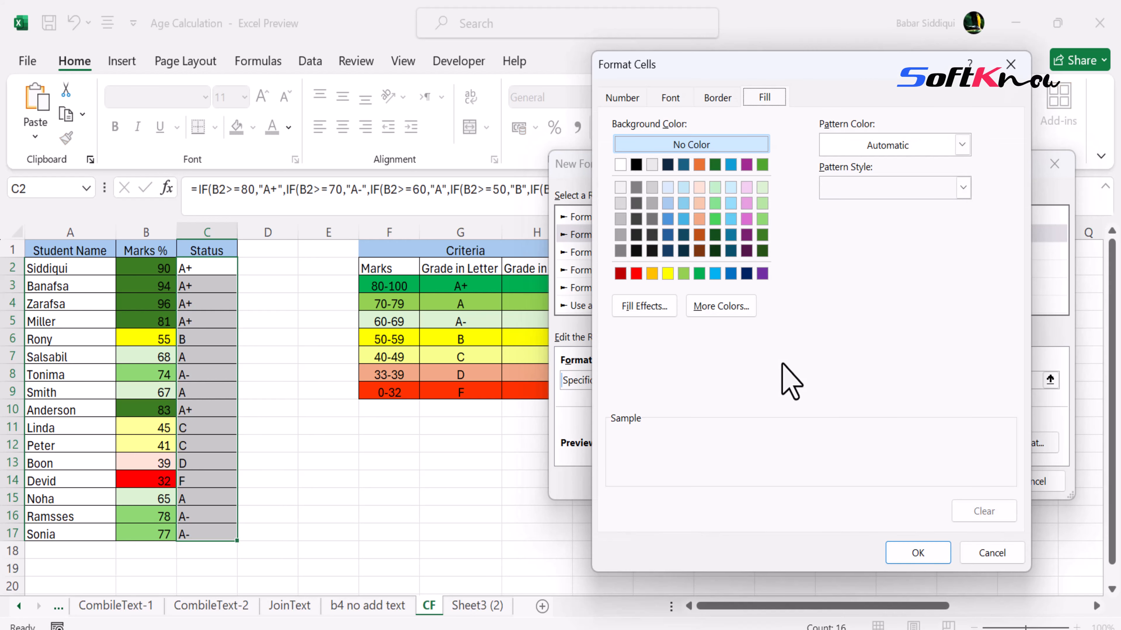
left_click(636, 274)
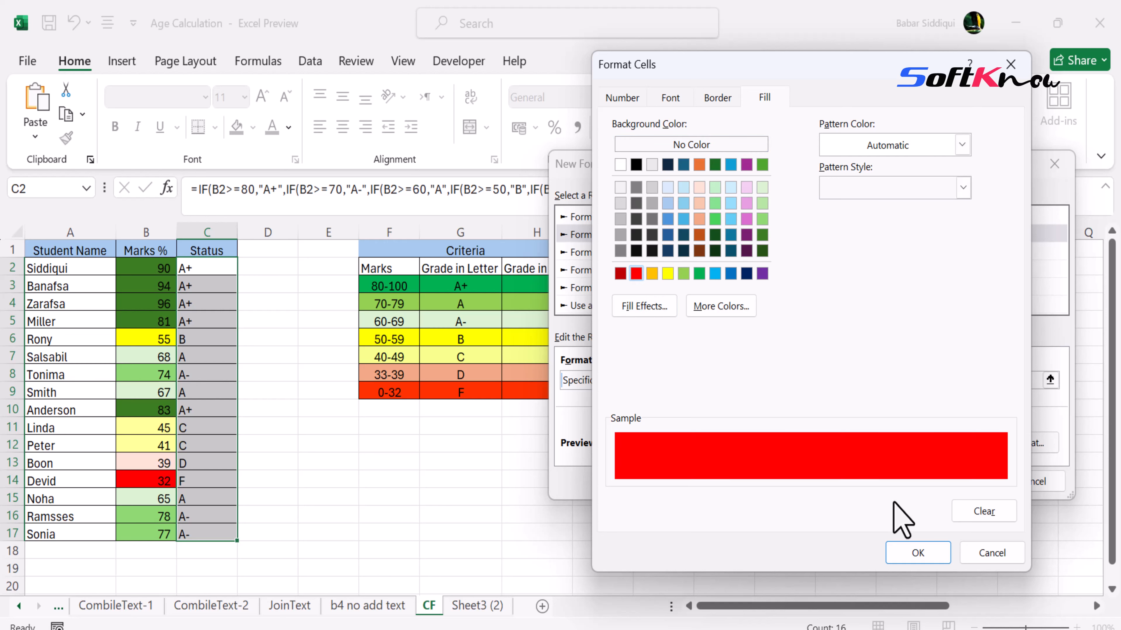
left_click(918, 553)
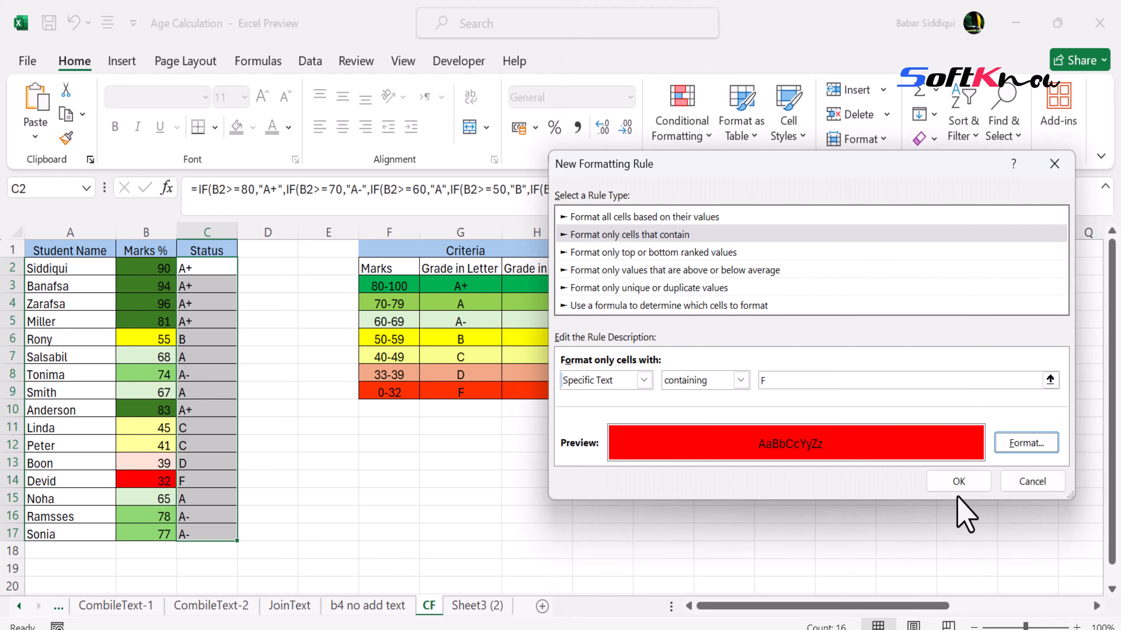
left_click(958, 482)
left_click_drag(1008, 220, 756, 218)
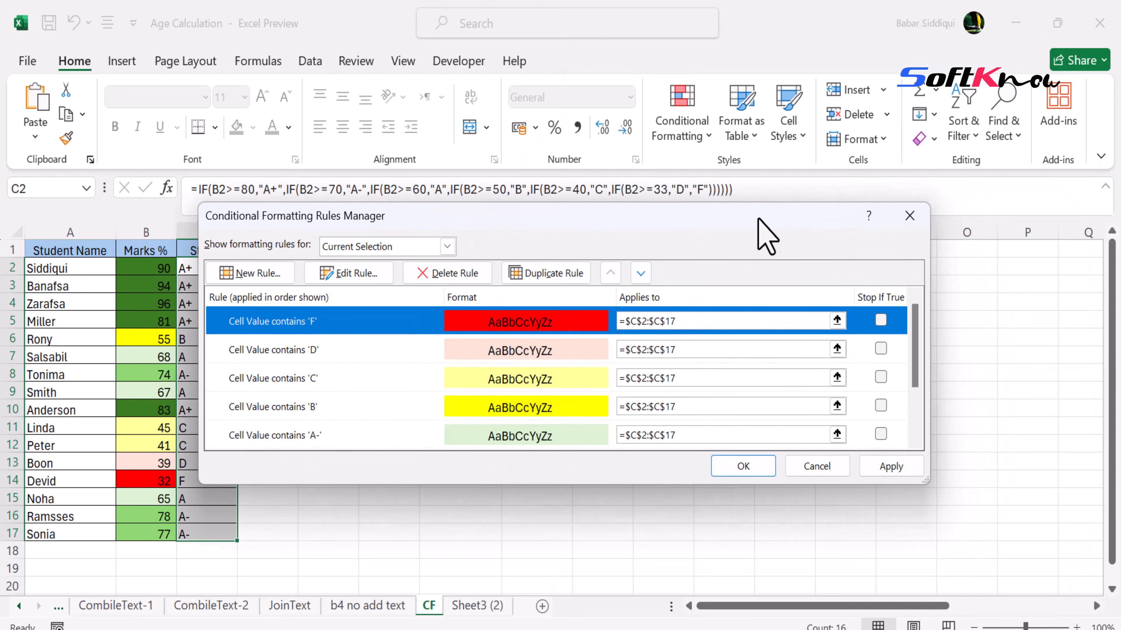
left_click(889, 467)
left_click(743, 467)
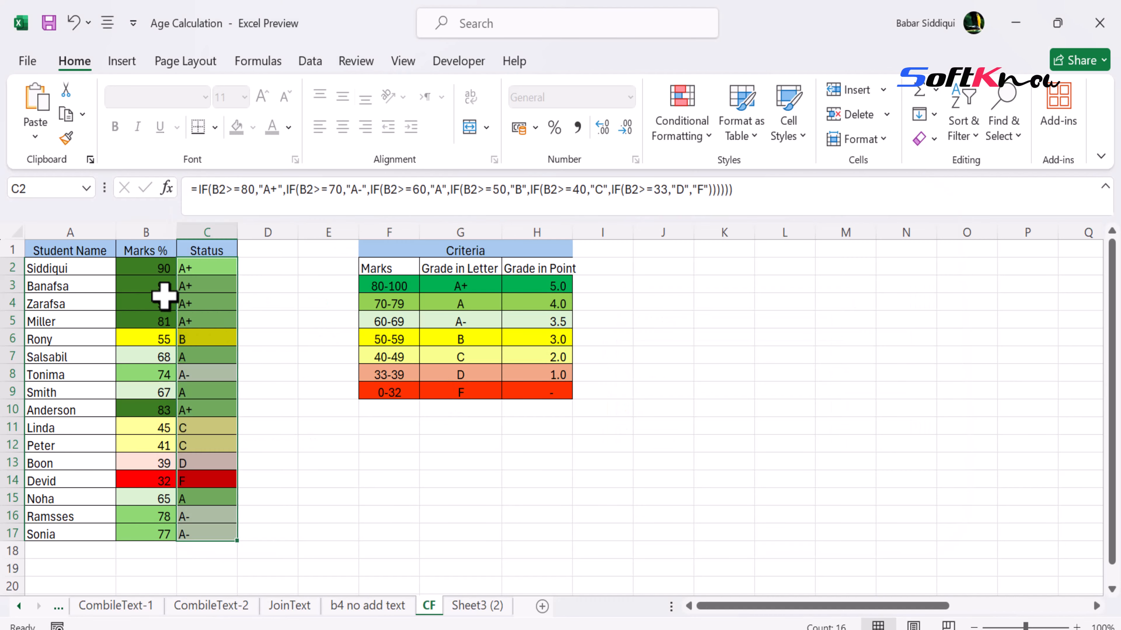
Set the Marks % value in B3 to 10 to test the grade and its color.
left_click(148, 287)
type("10")
key("Return")
left_click(147, 287)
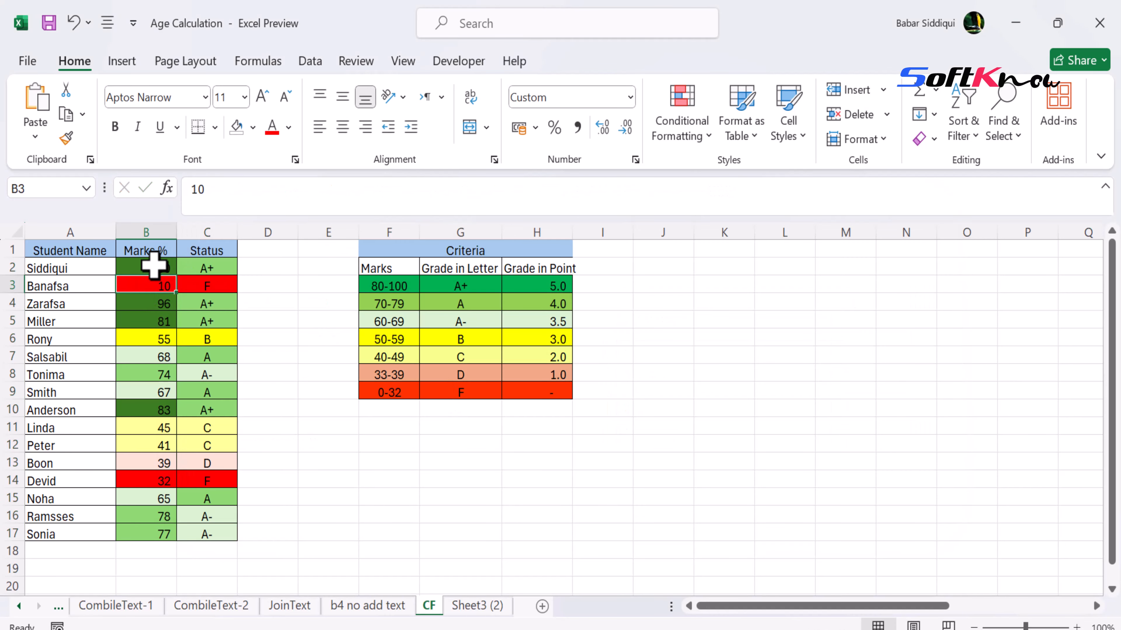
Clear the conditional formatting rules from the Marks % cells B2:B17.
left_click_drag(152, 268, 155, 535)
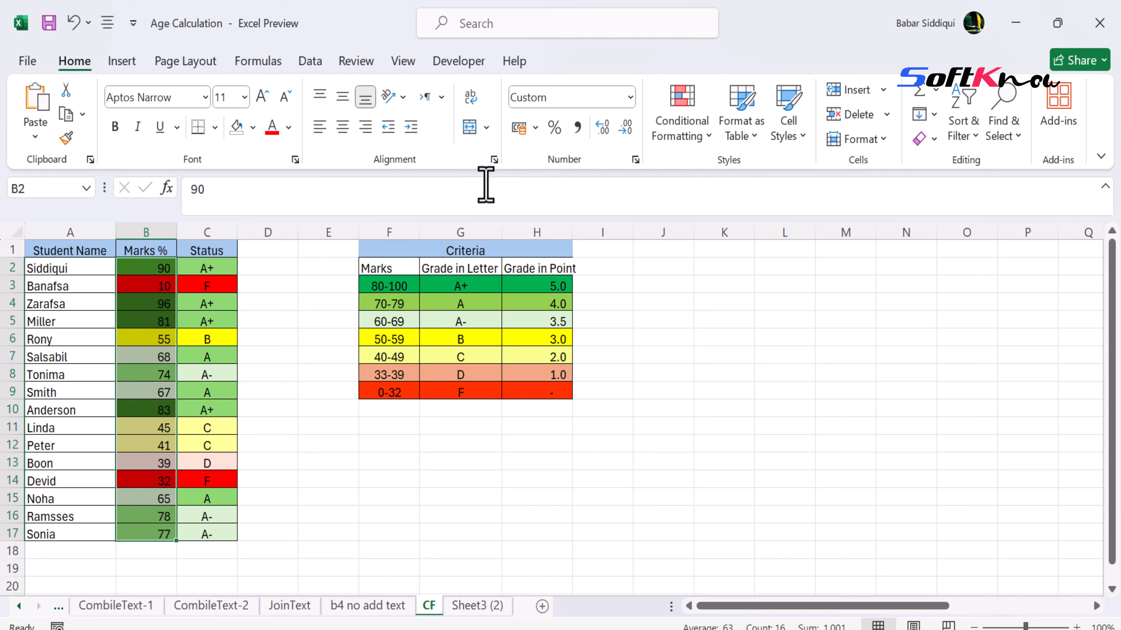
left_click(708, 136)
mouse_move(699, 396)
left_click(910, 397)
left_click(388, 517)
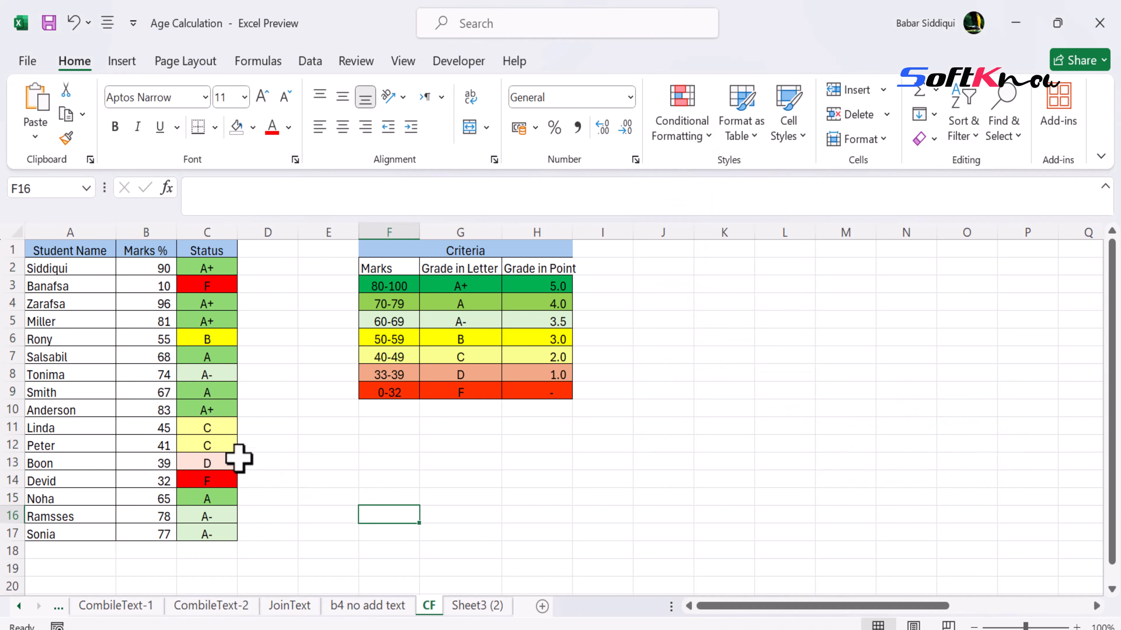
Set the Marks % value in B11 to 80 and the one in B14 to 44.
left_click(135, 429)
type("80")
key("Return")
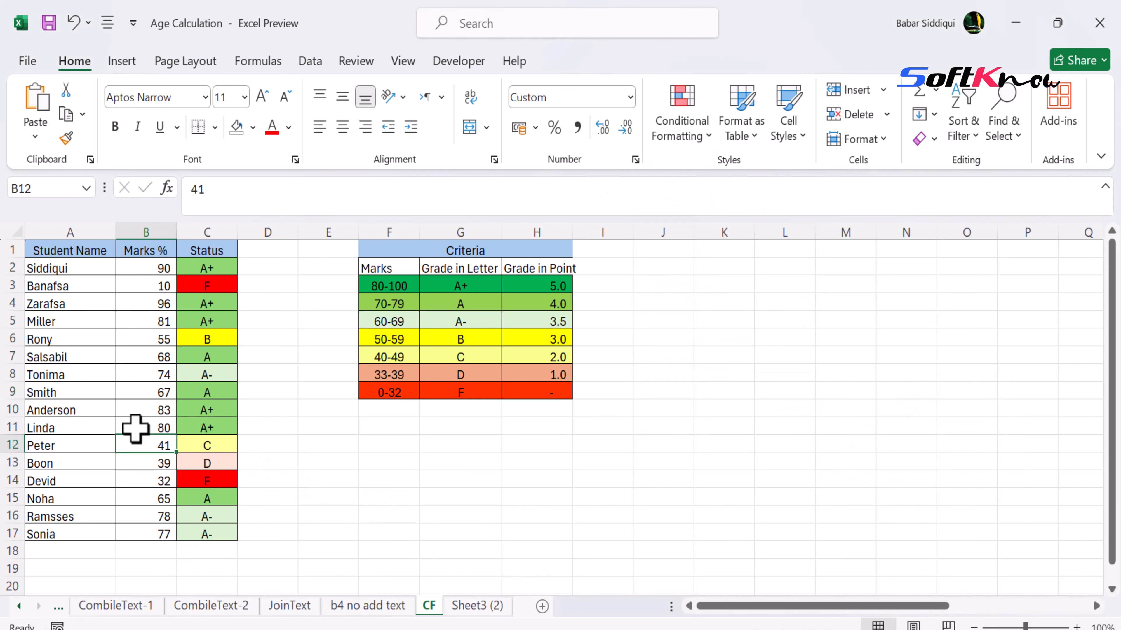
key("Down")
key("Down")
type("2")
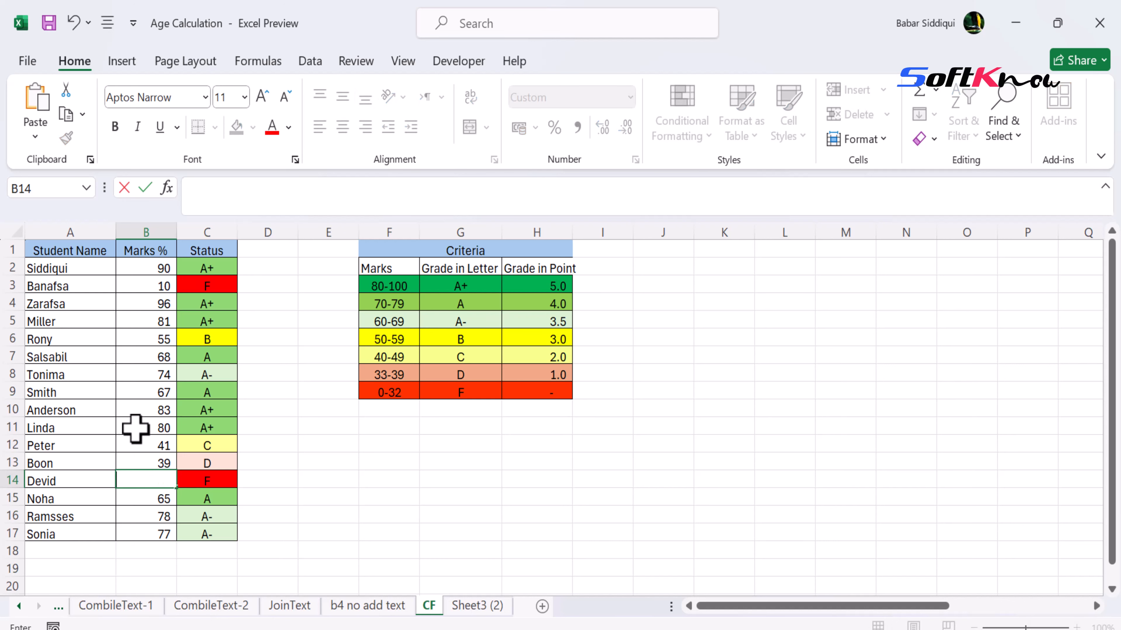
type("4")
key("Up")
Set the Marks % value in B8 to 90 and enter 10 in B9.
key("Up")
key("Up")
key("Up")
key("Up")
key("Up")
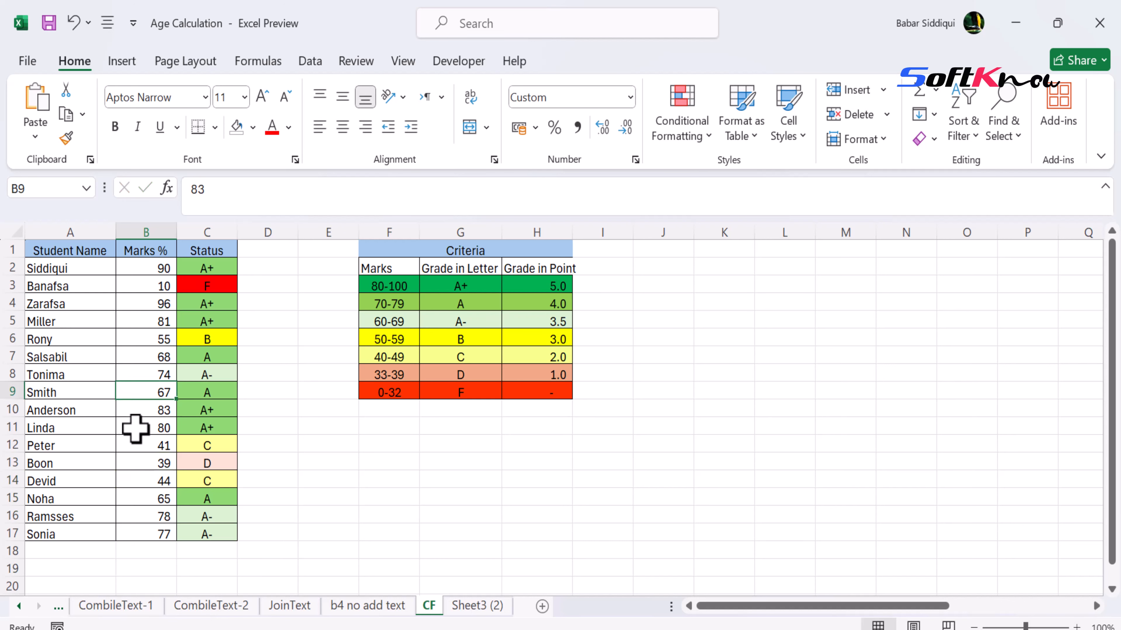
type("90")
key("Return")
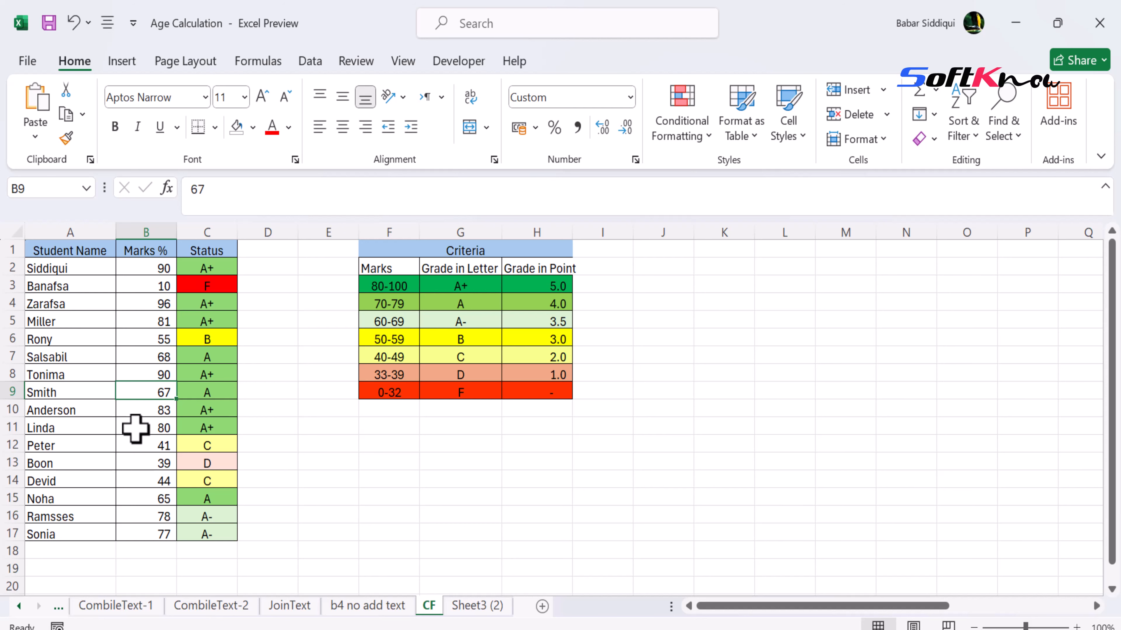
type("10")
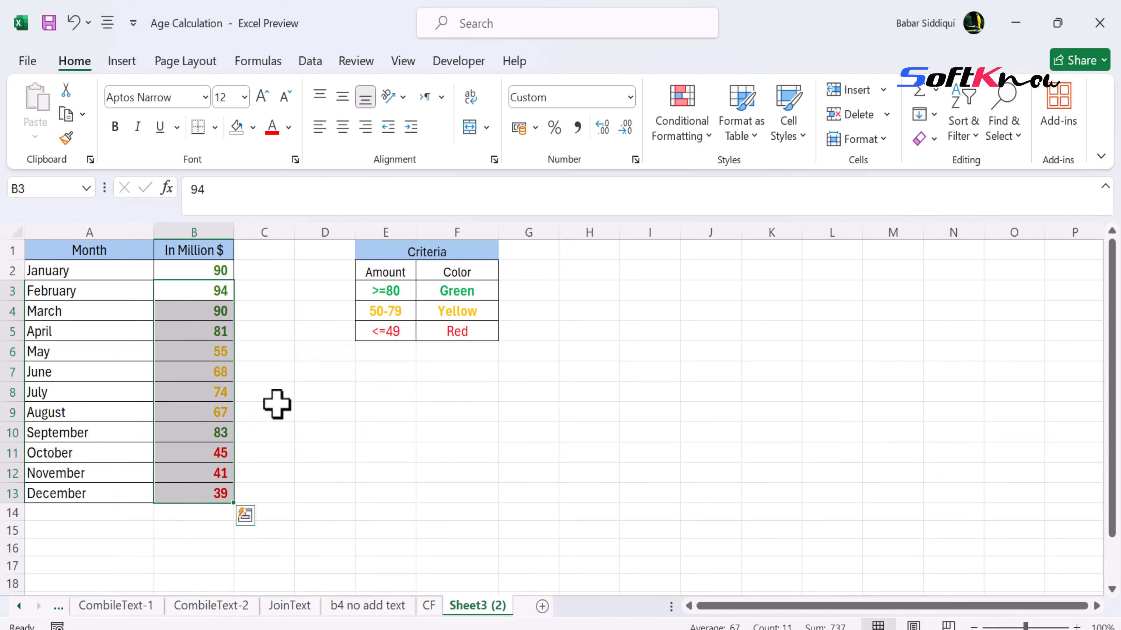
Create a conditional formatting rule for January's amount in B2 that matches cell values greater than or equal to 80.
left_click(277, 404)
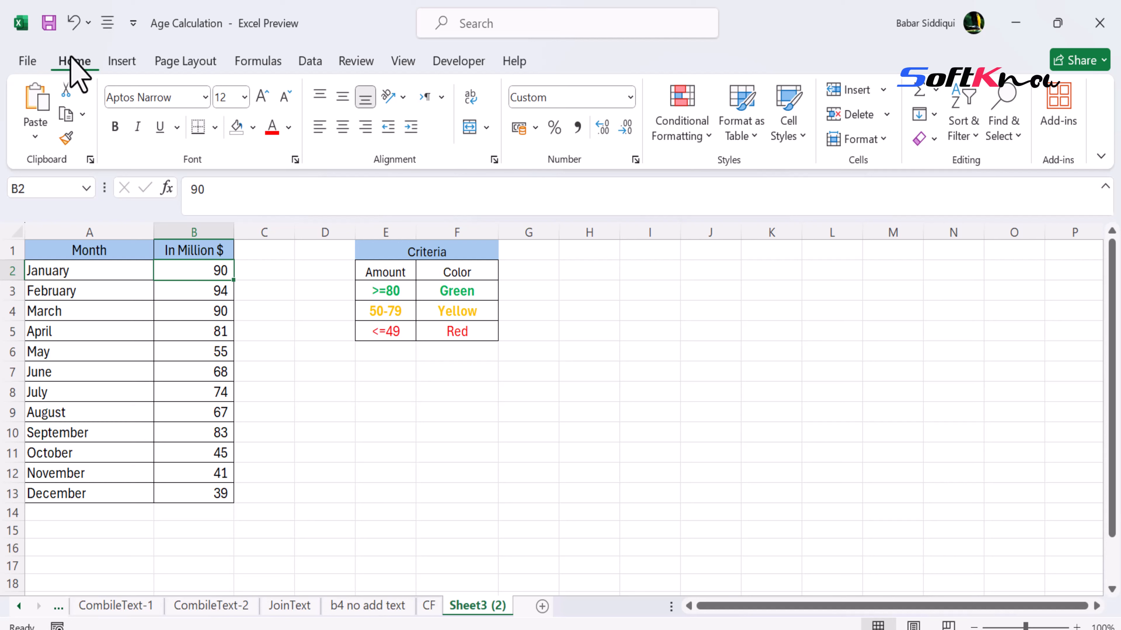
left_click(706, 136)
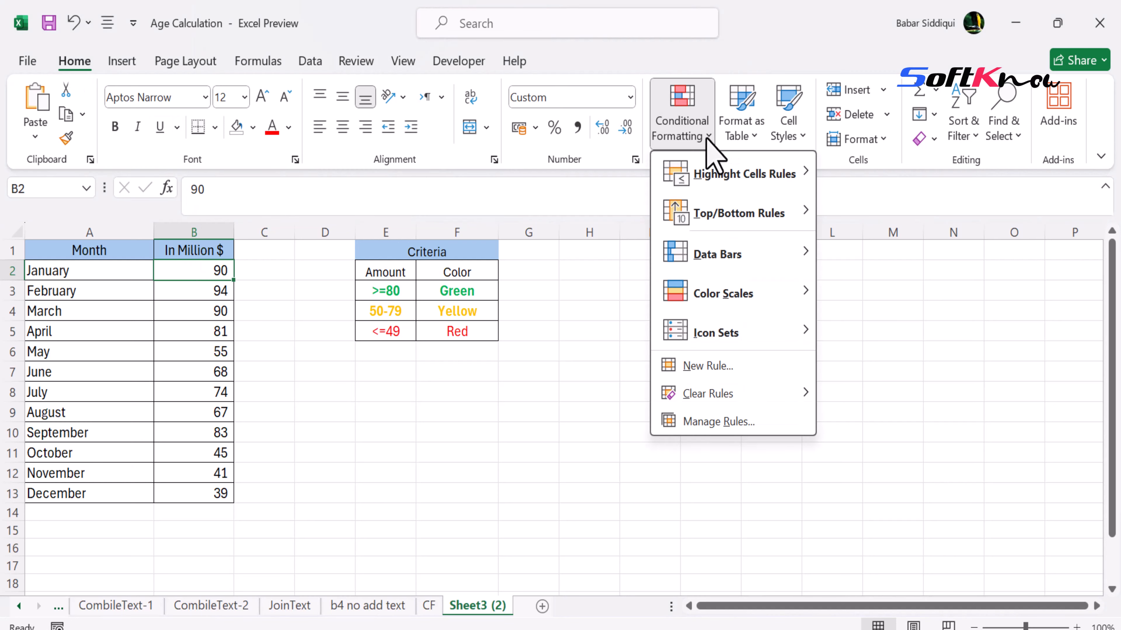
left_click(698, 422)
left_click_drag(693, 324, 772, 287)
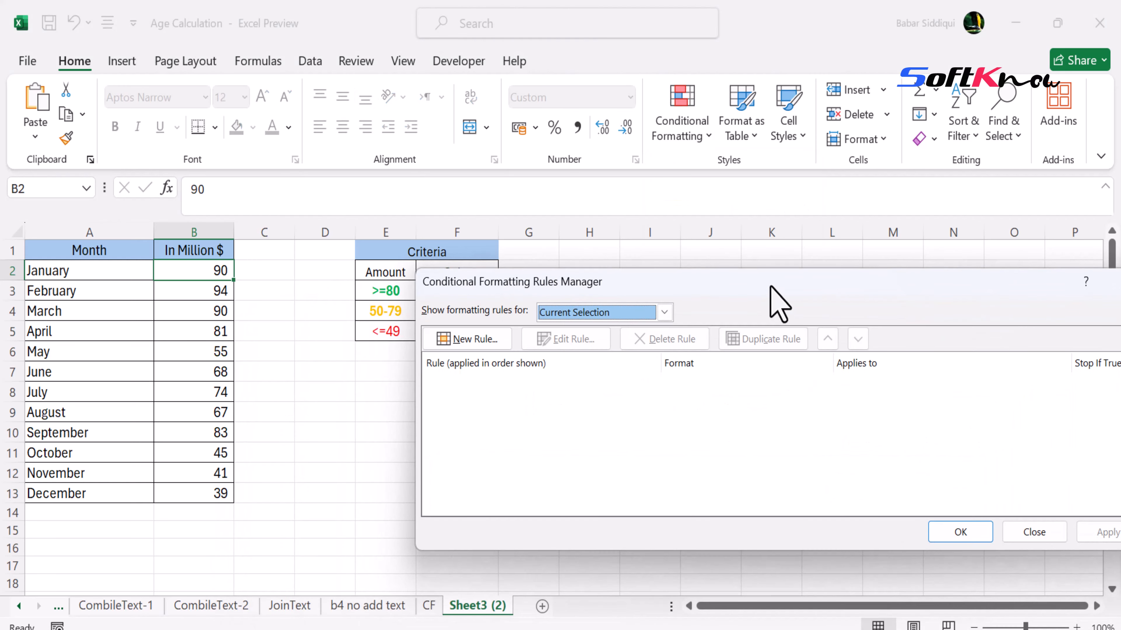
left_click(473, 341)
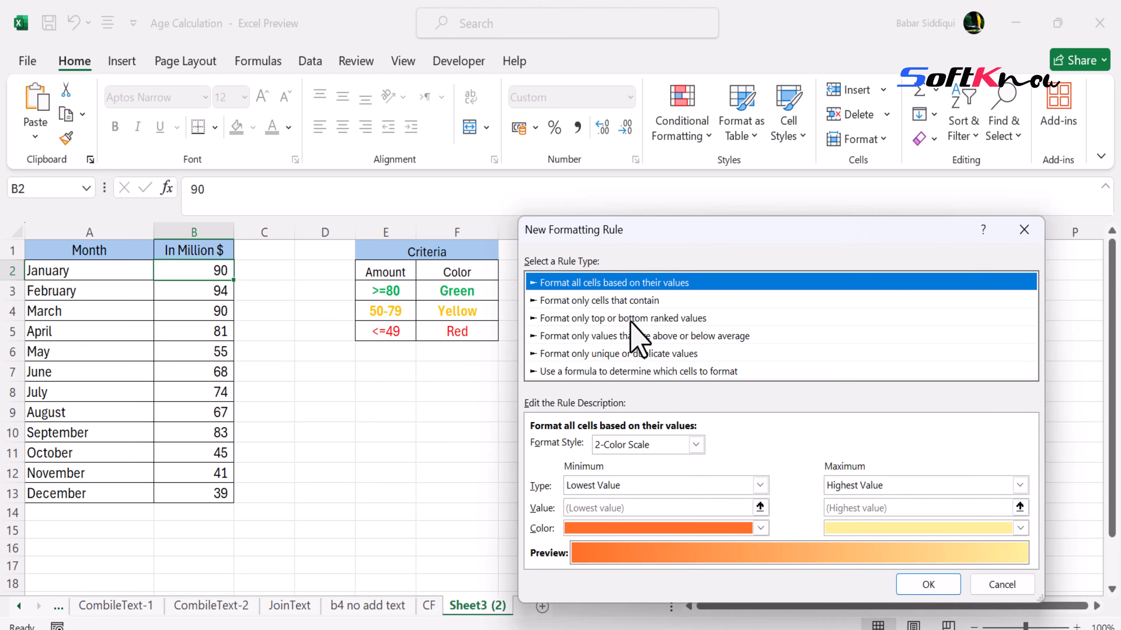
left_click(627, 308)
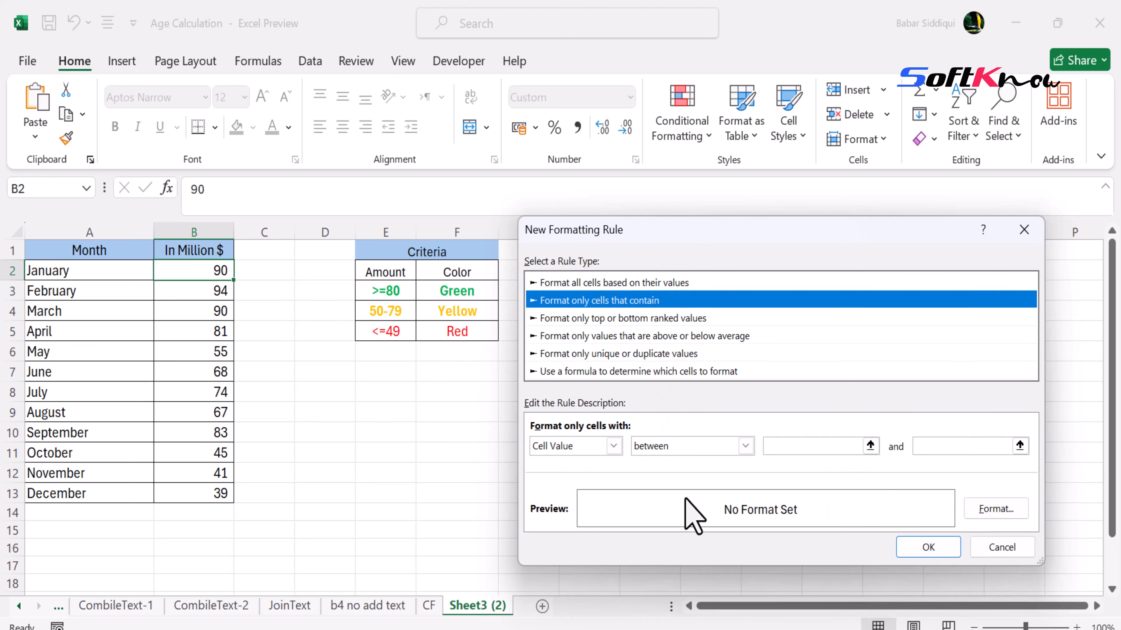
left_click(746, 447)
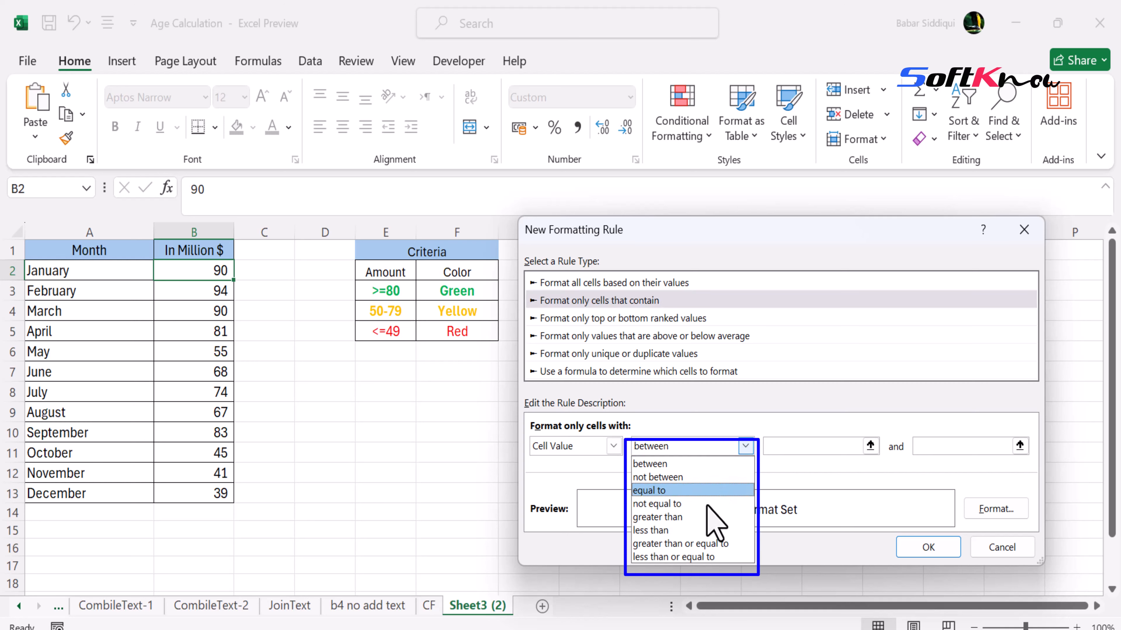
left_click(679, 544)
left_click(785, 446)
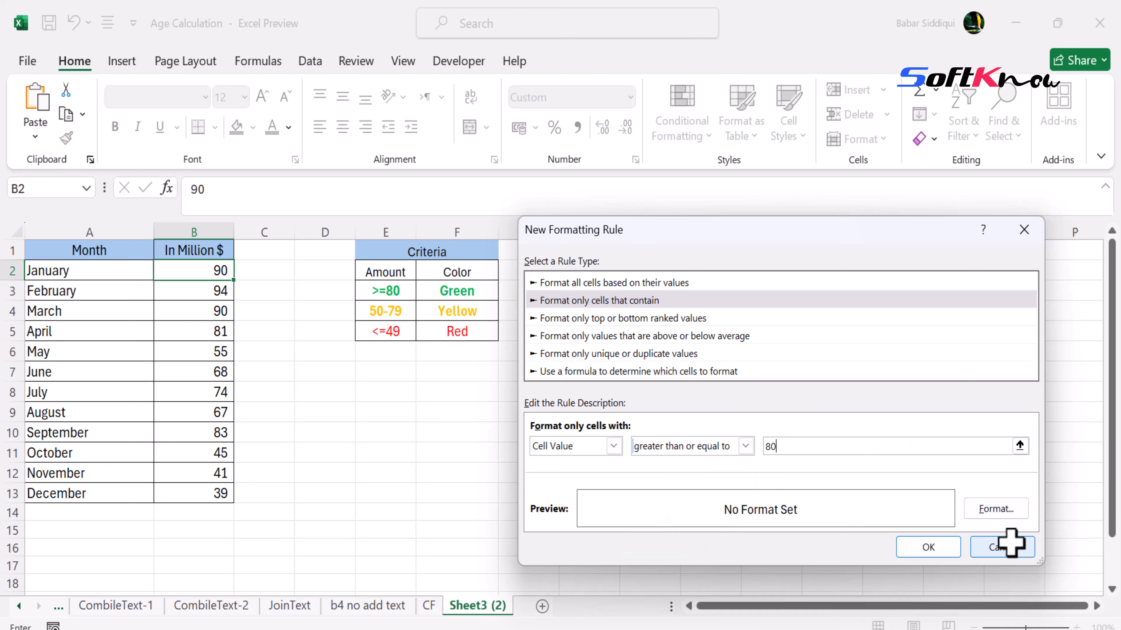
Format the >= 80 rule with a bold dark green font and save the rule.
left_click(995, 511)
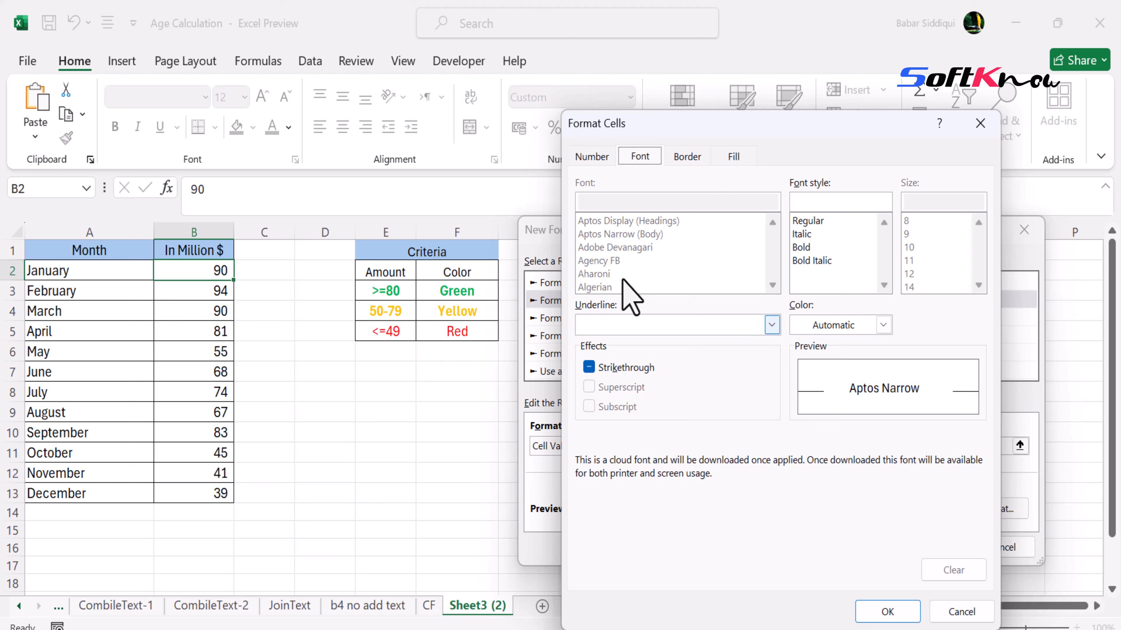
left_click(807, 247)
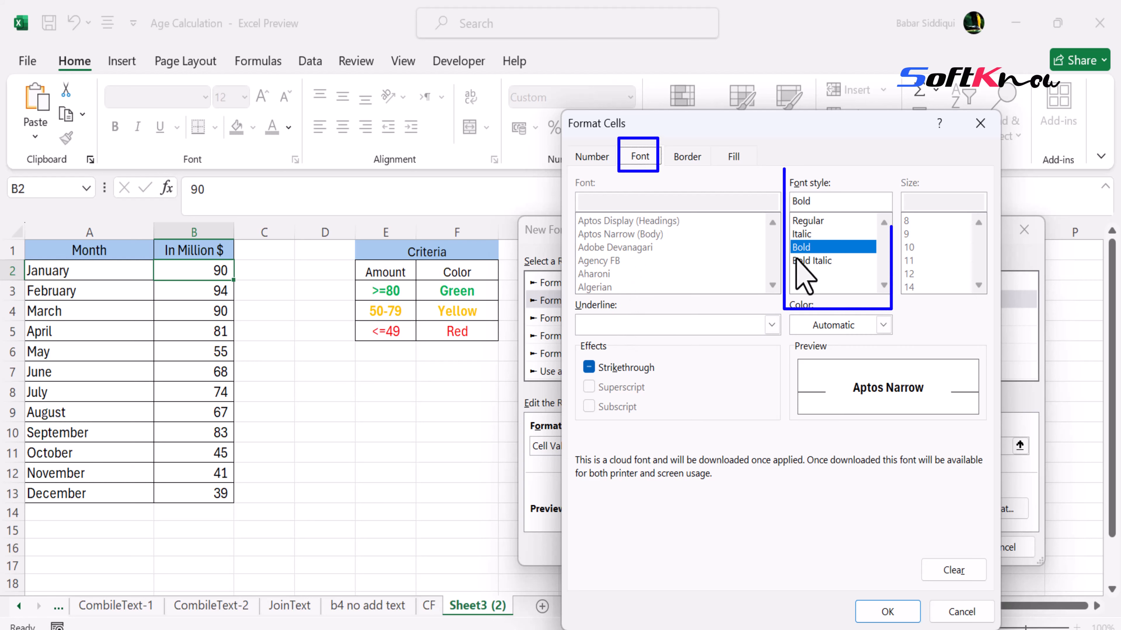
left_click(882, 325)
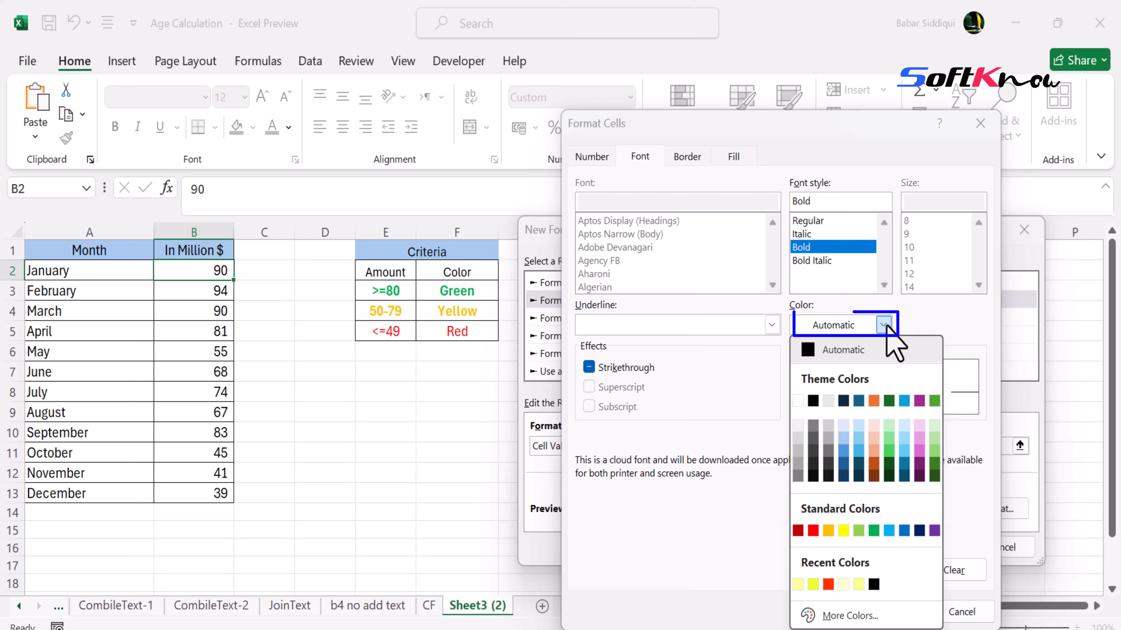
left_click(934, 464)
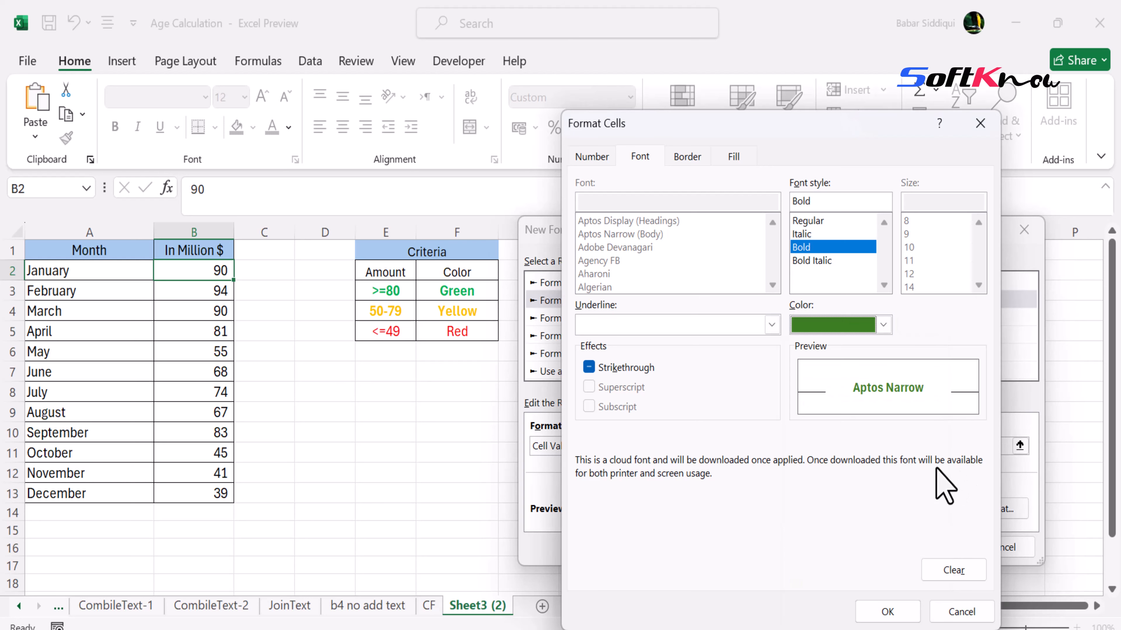
left_click(888, 612)
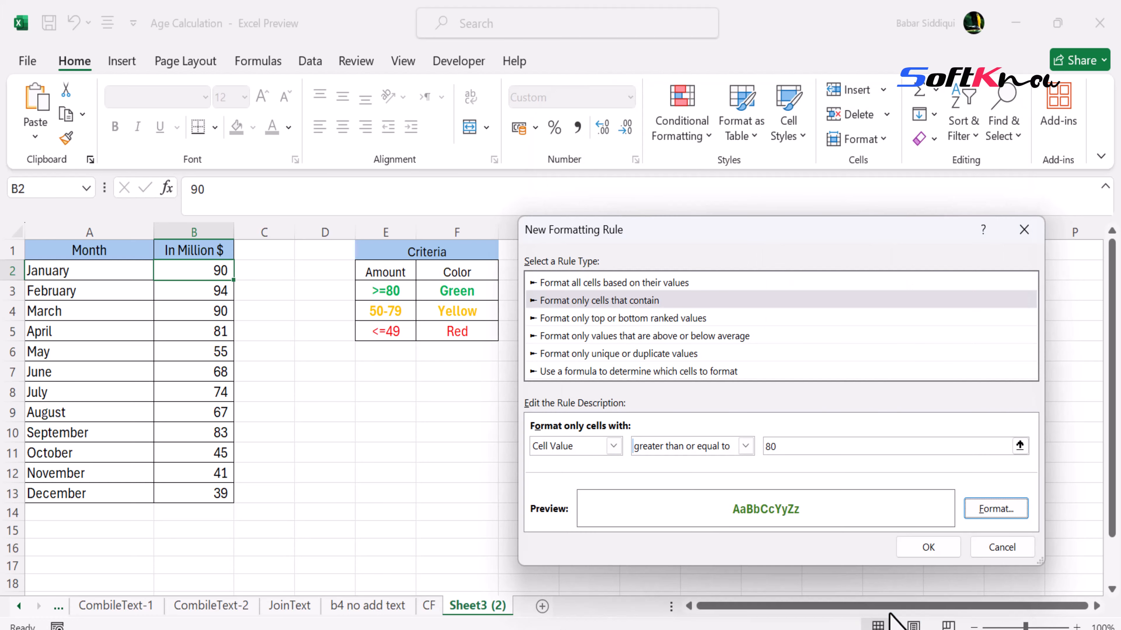
left_click(926, 549)
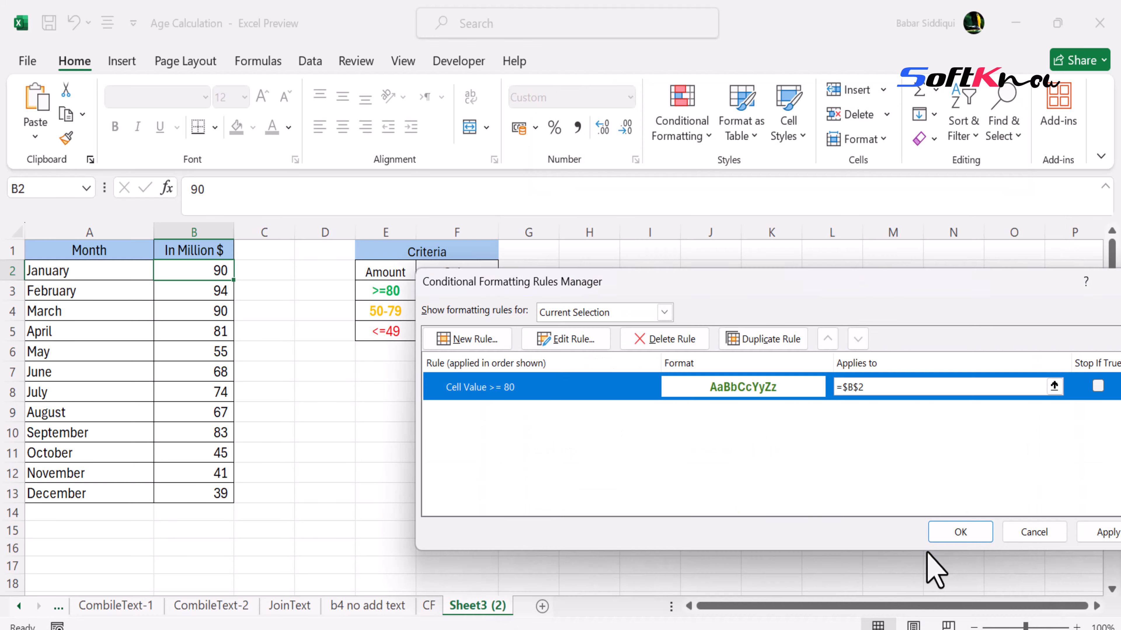
Add a second, formula-based rule for B2 with the formula =AND(B2>=50,B2<=79).
left_click(478, 346)
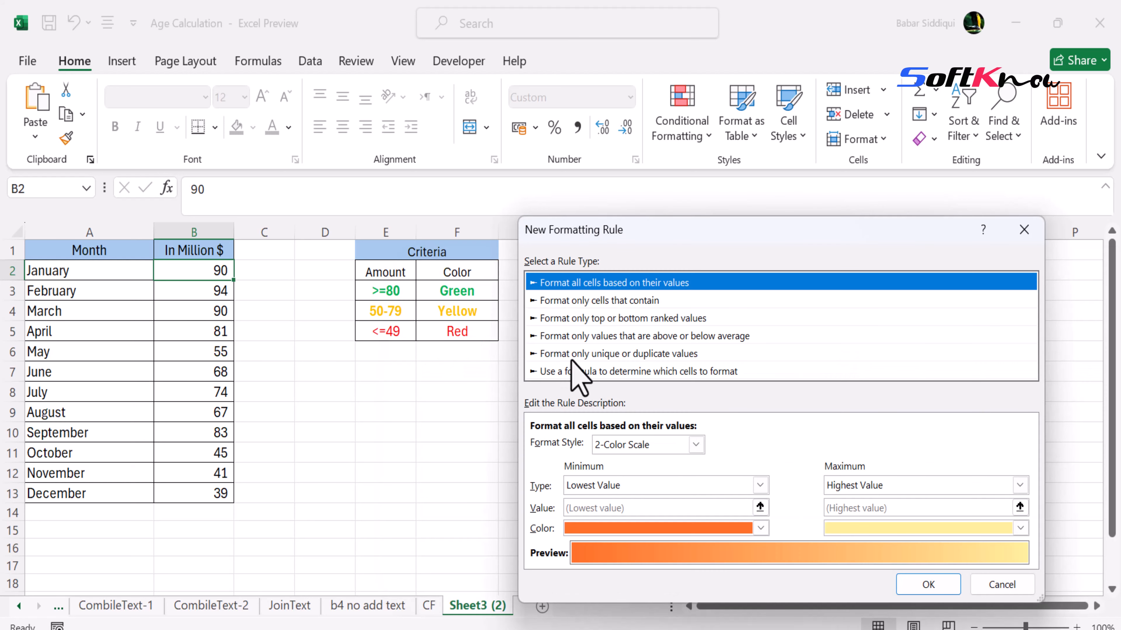
left_click(683, 372)
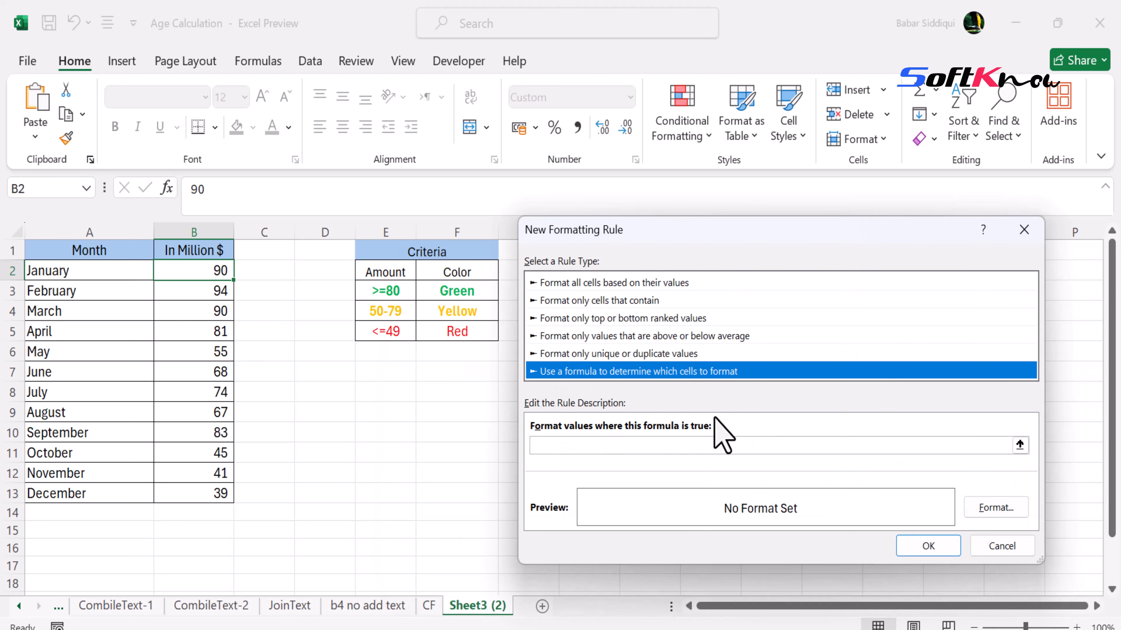
left_click(594, 446)
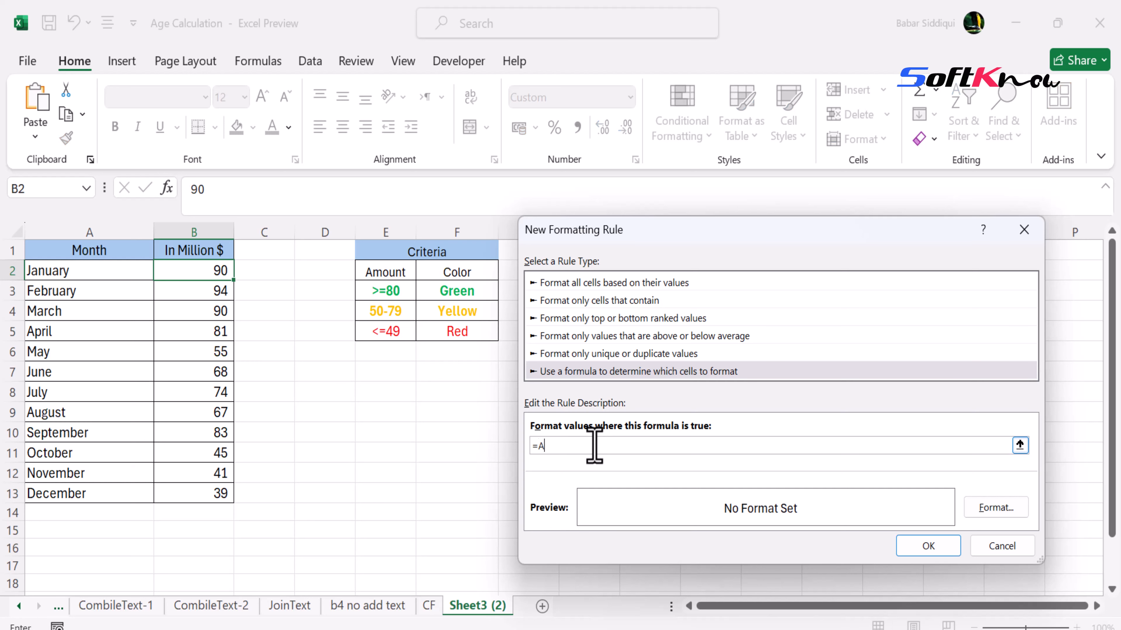
type("=AND(")
left_click(204, 269)
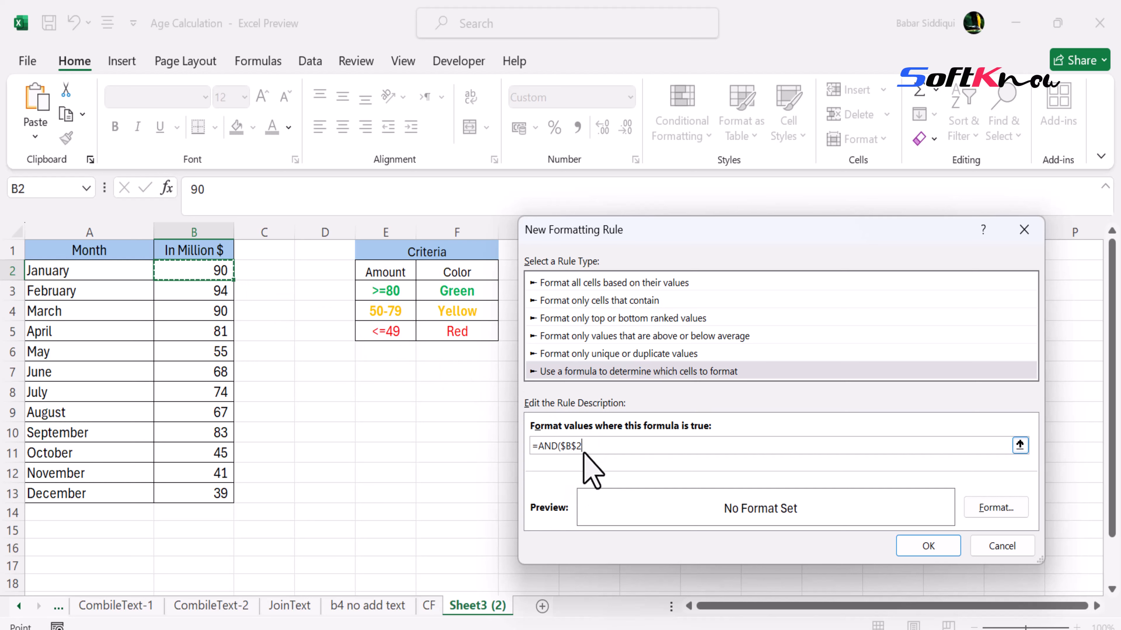
left_click(577, 446)
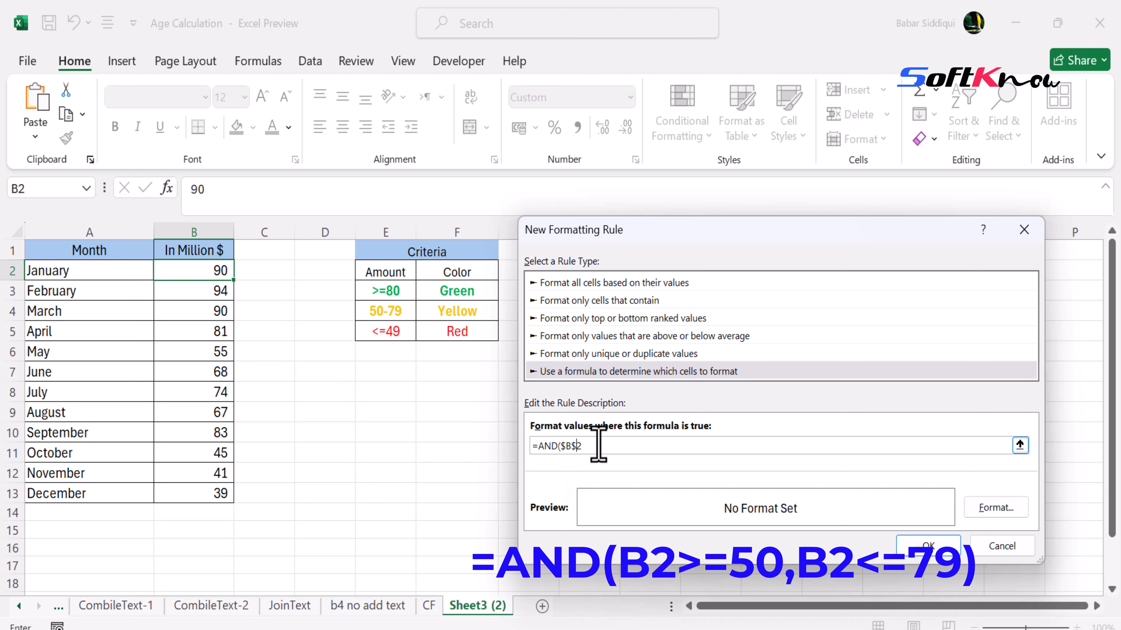
left_click(566, 447)
key("BackSpace")
left_click(591, 452)
type(">")
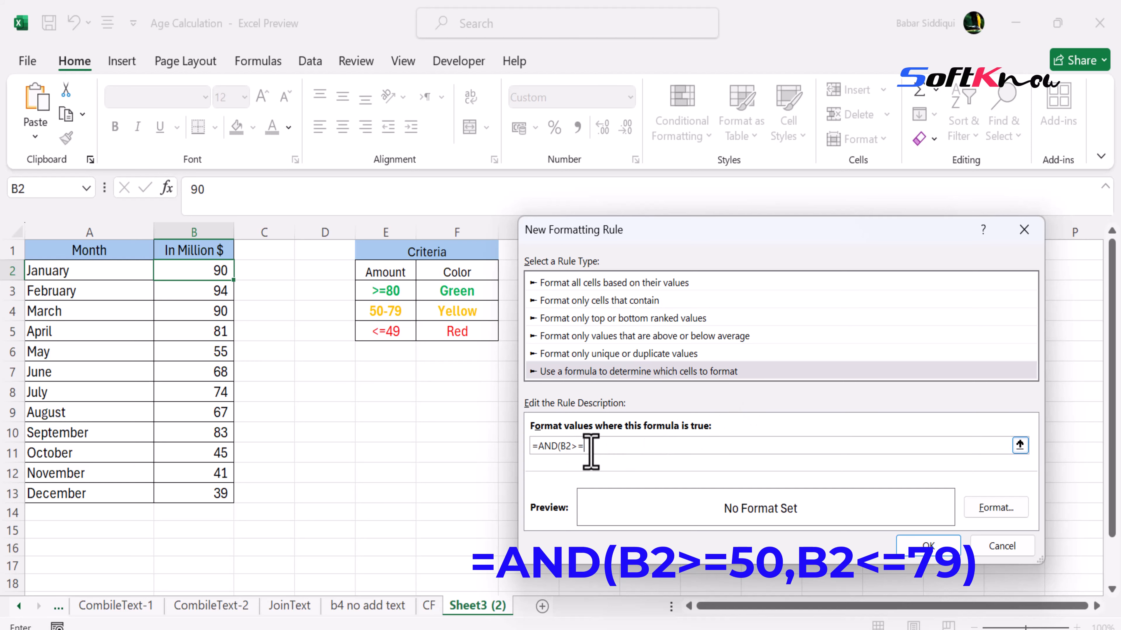
type("=50,B2<")
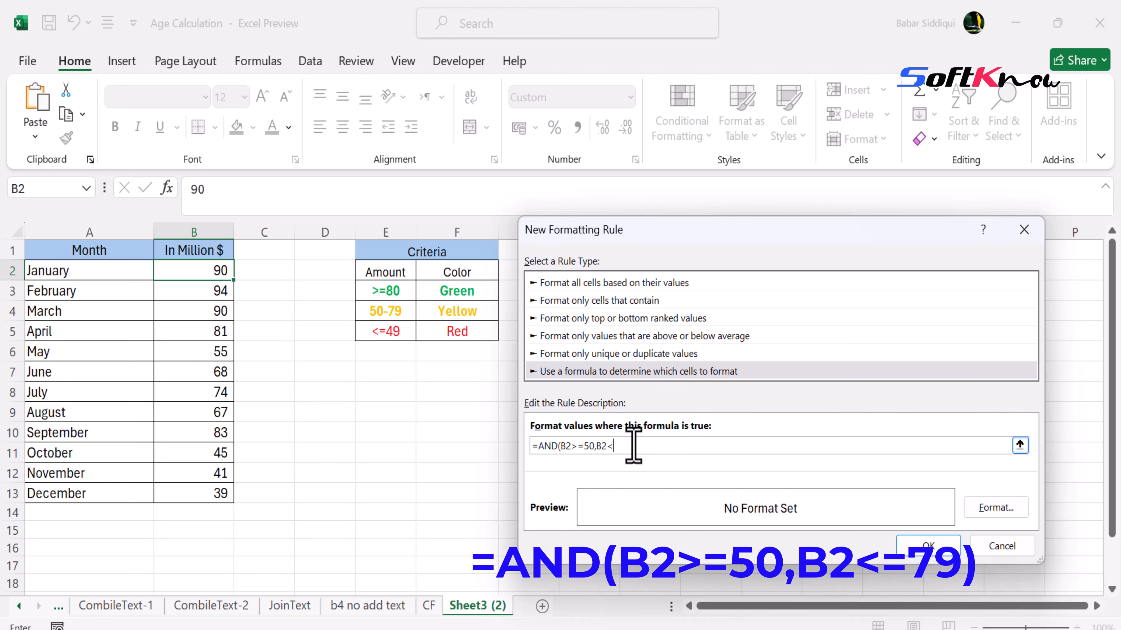
type("=79")
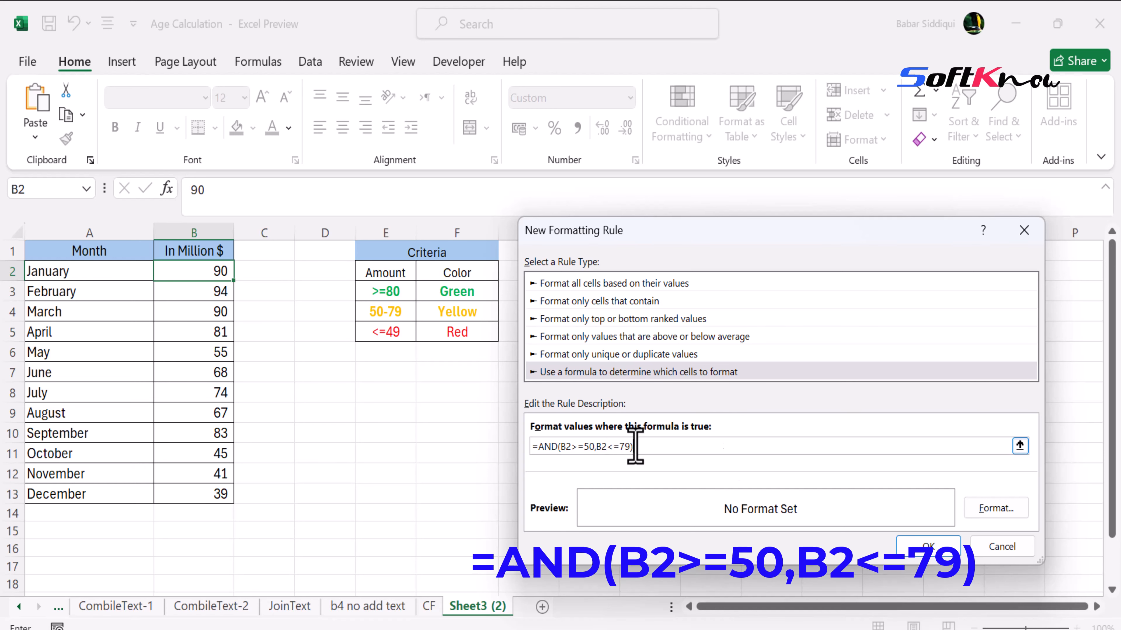
Format the 50-79 formula rule with a bold golden yellow font and save the rule.
left_click(990, 510)
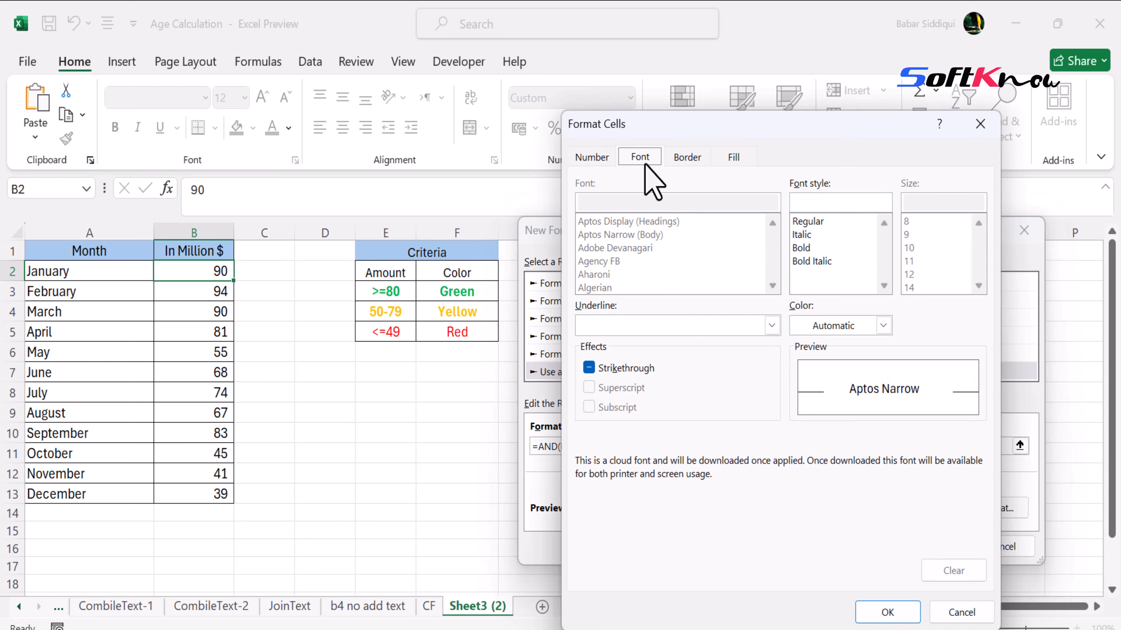
left_click(806, 251)
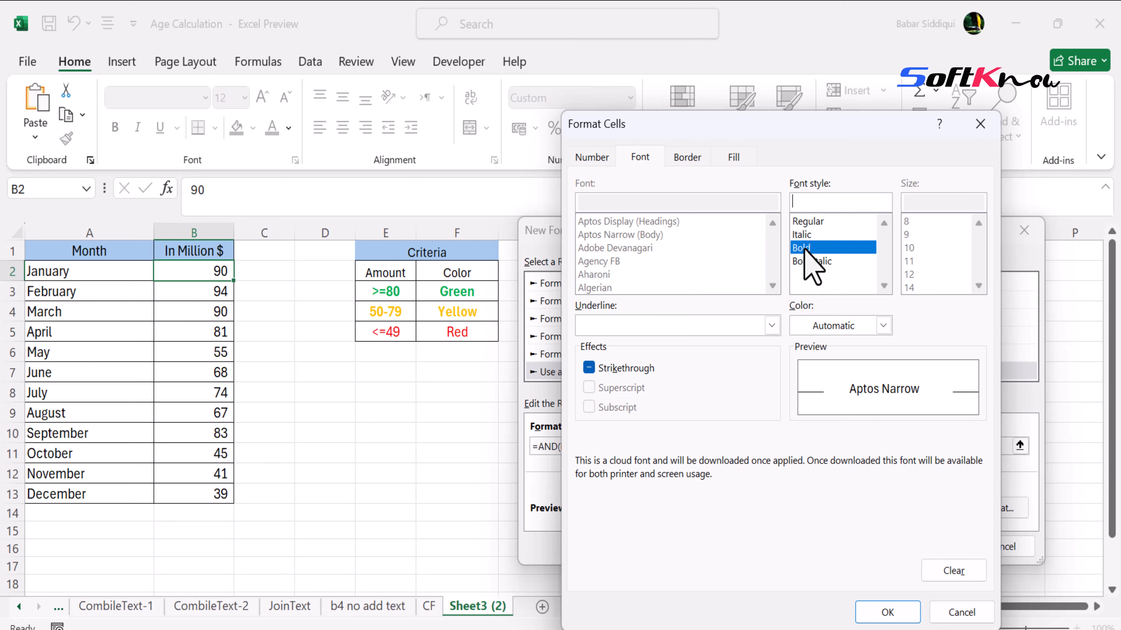
left_click(883, 325)
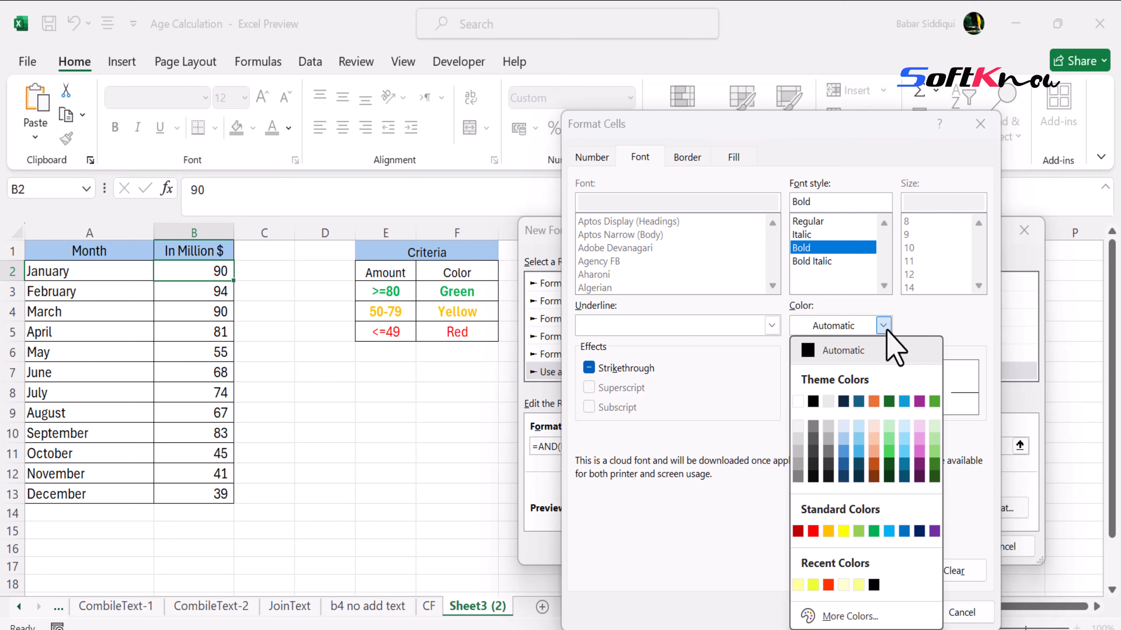
left_click(873, 585)
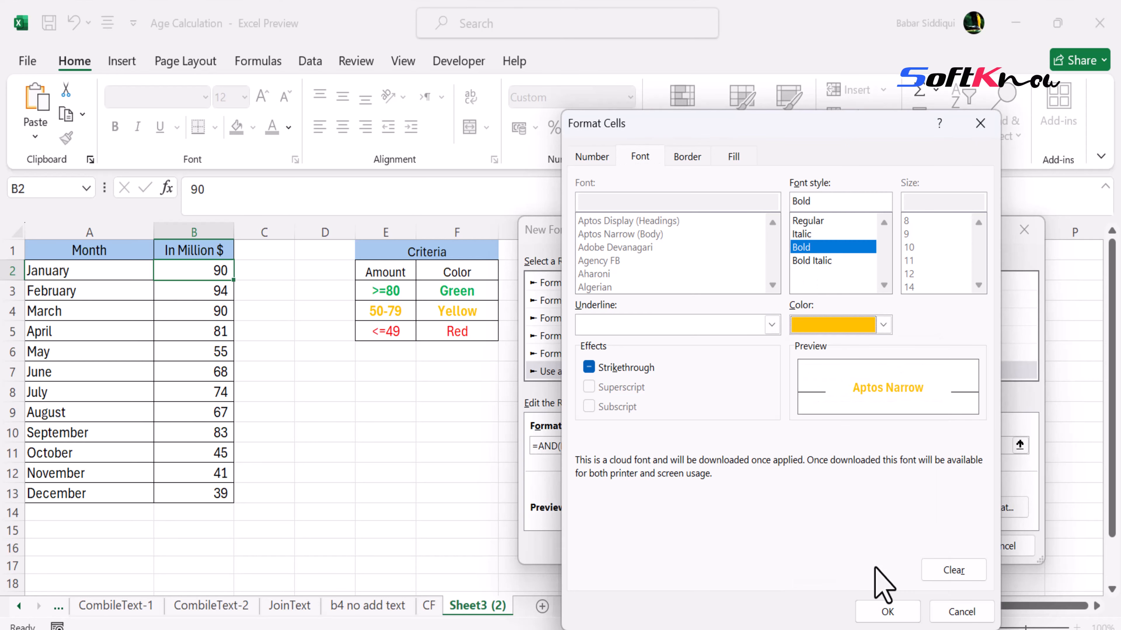
left_click(887, 611)
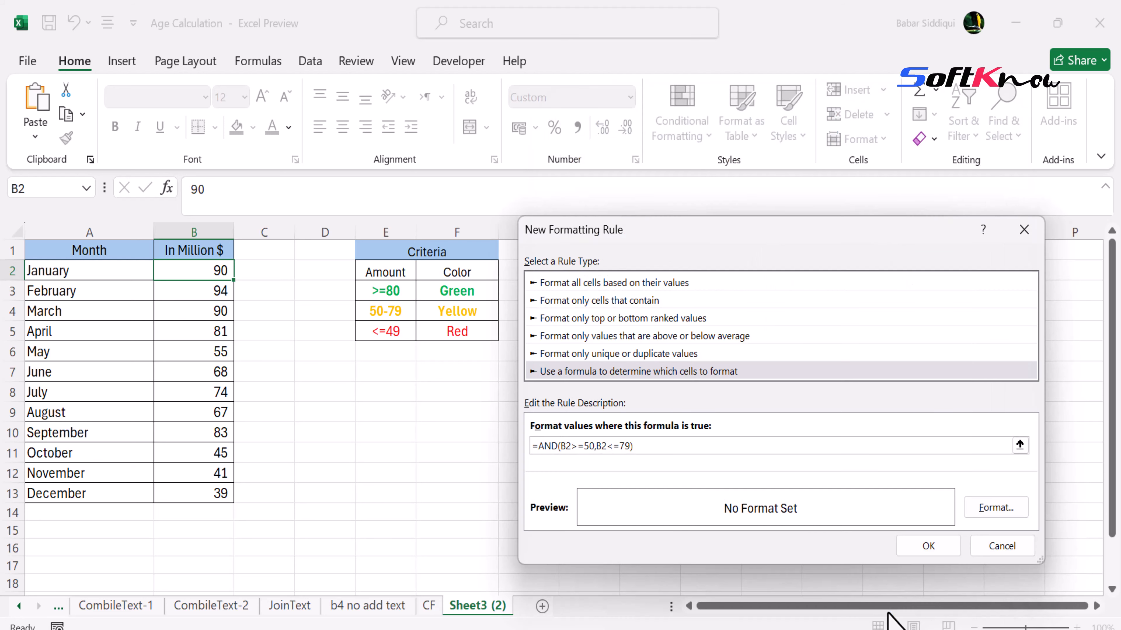
left_click(929, 546)
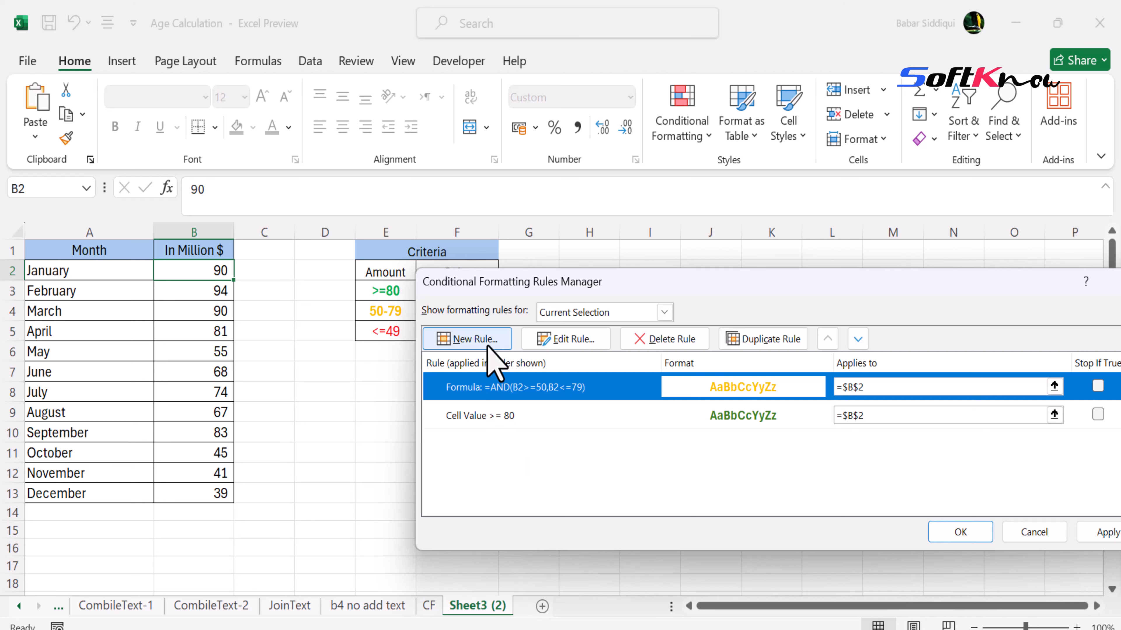
Add a third rule for B2 that matches cell values less than or equal to 49.
left_click(474, 339)
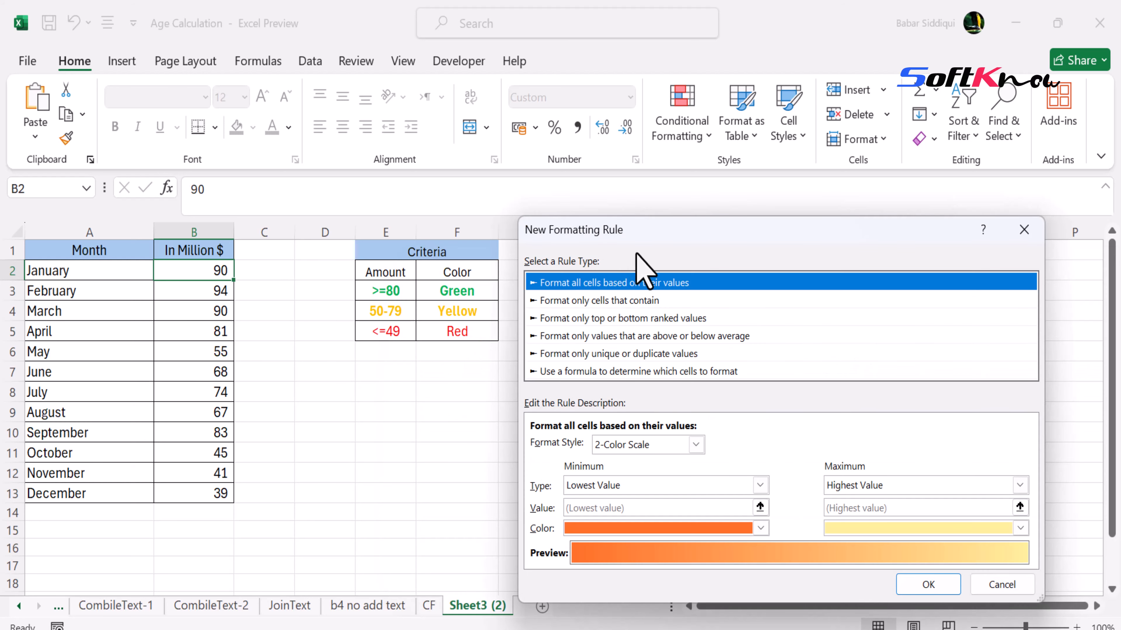
left_click(621, 301)
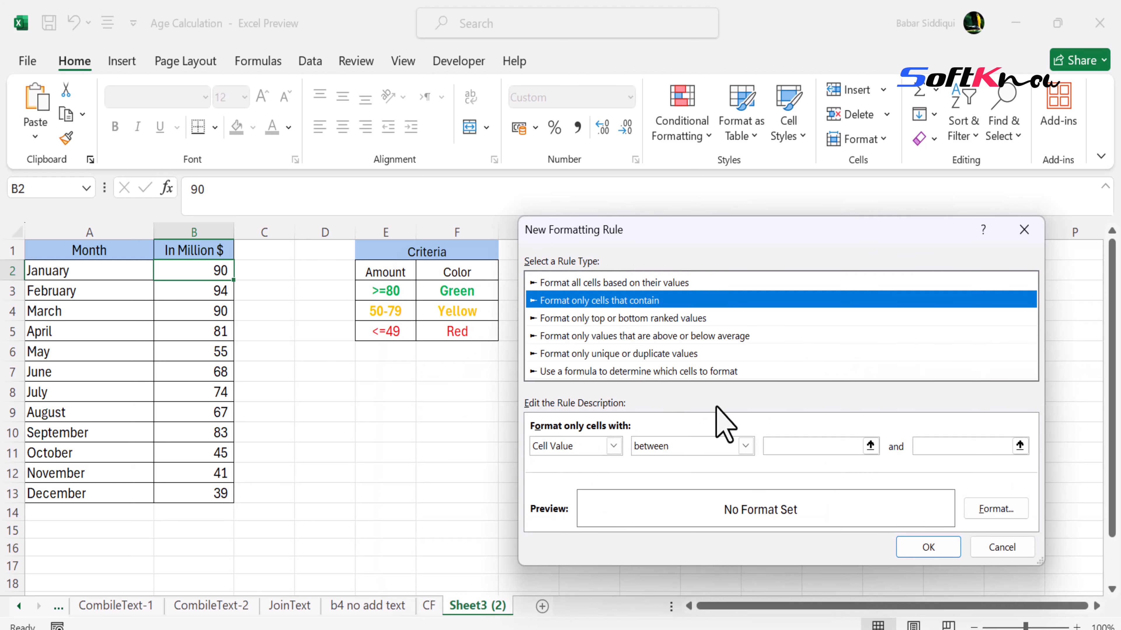
left_click(746, 446)
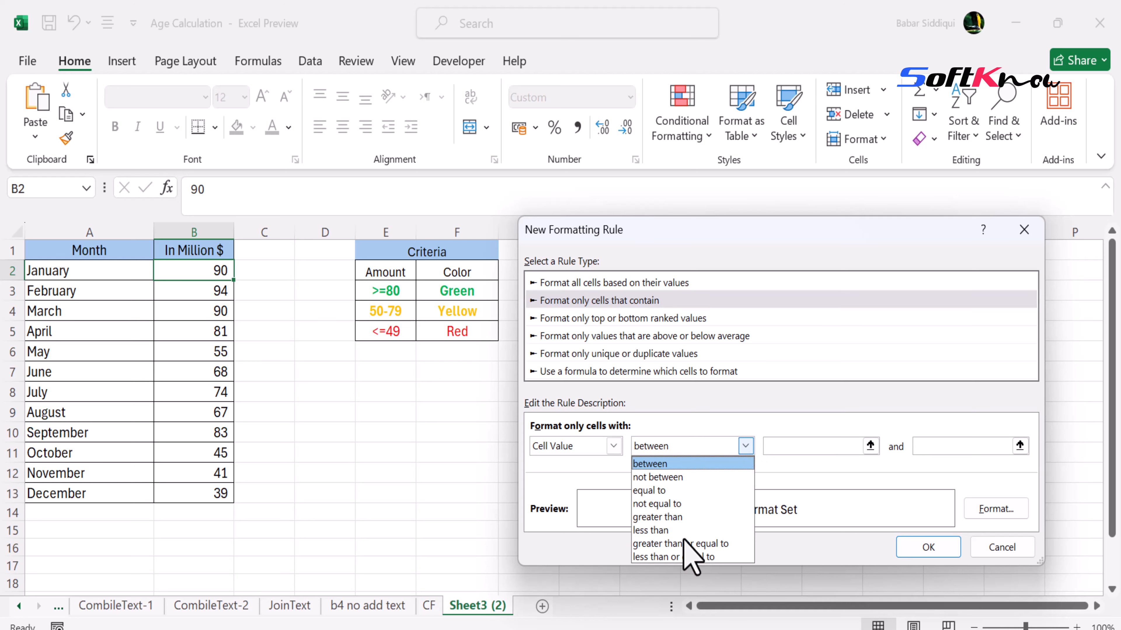
left_click(668, 557)
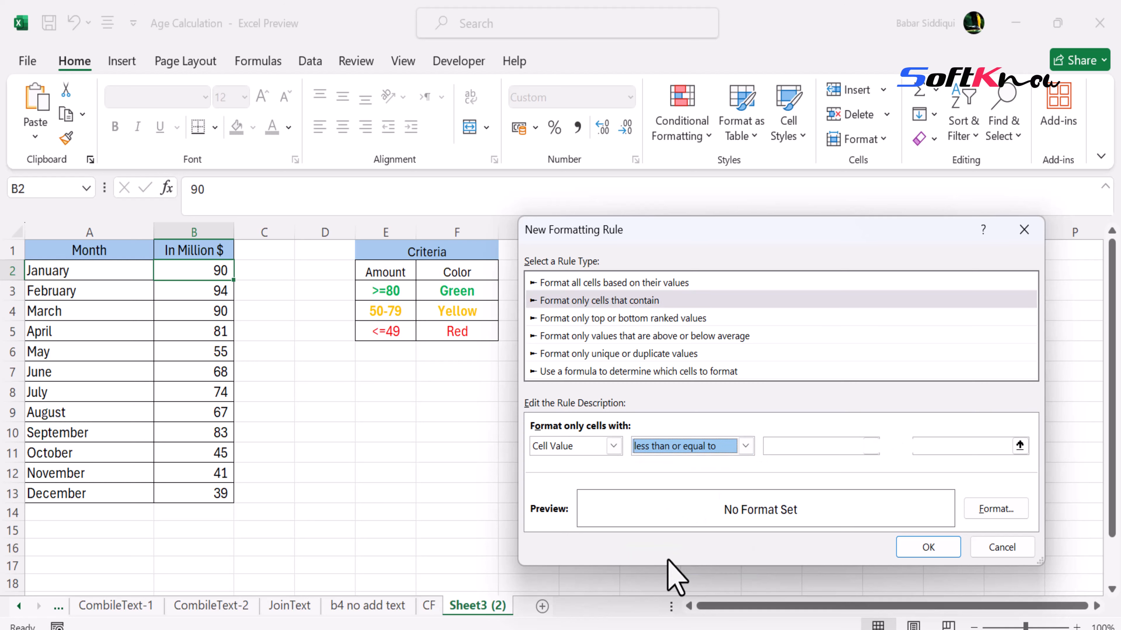
left_click(780, 446)
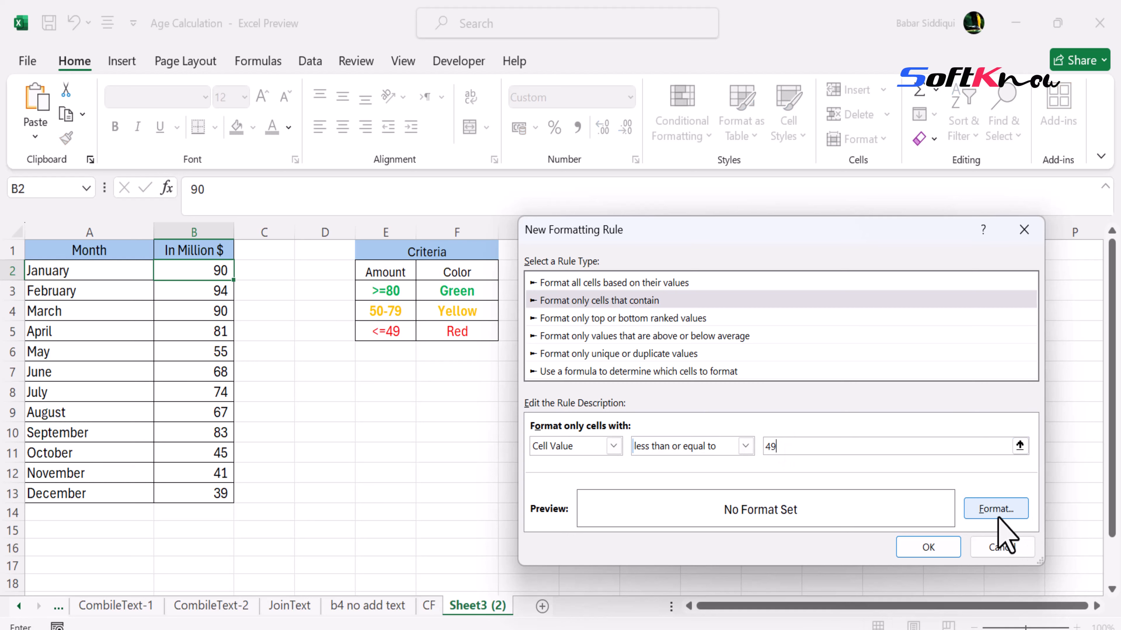
Format the less-than-or-equal-to-49 rule with a bold red font and save the rule.
left_click(996, 509)
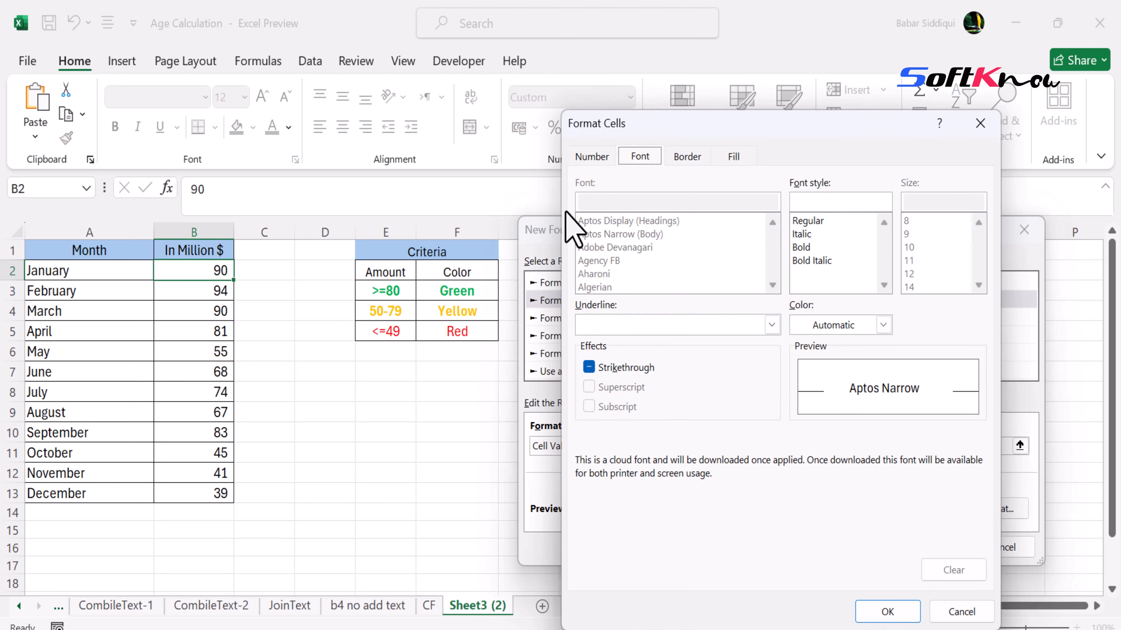
left_click(802, 248)
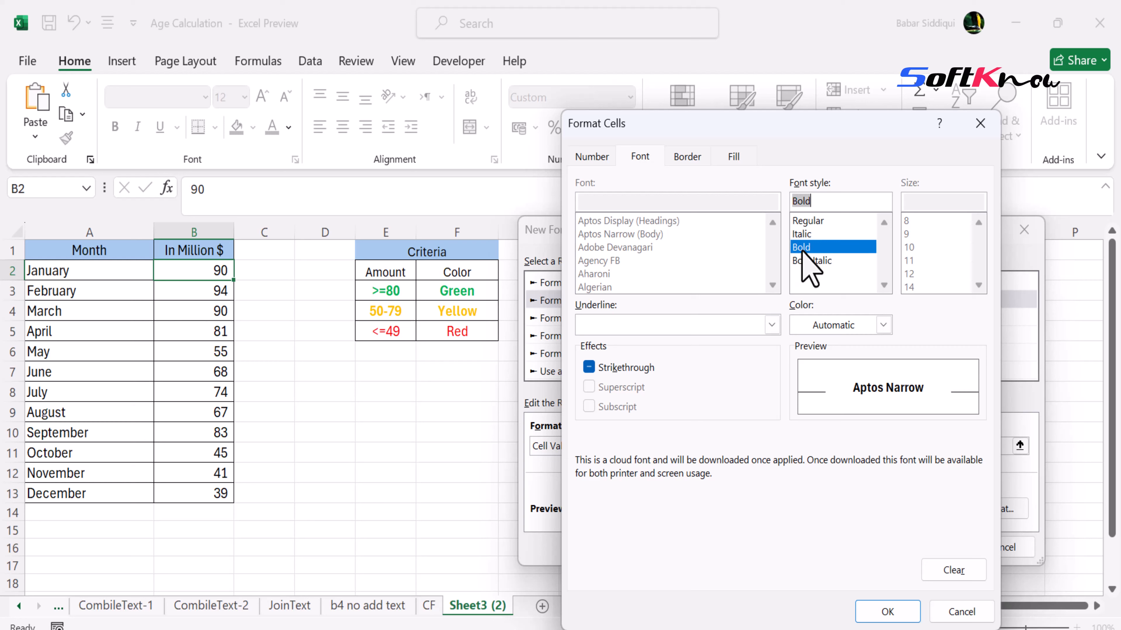
left_click(883, 326)
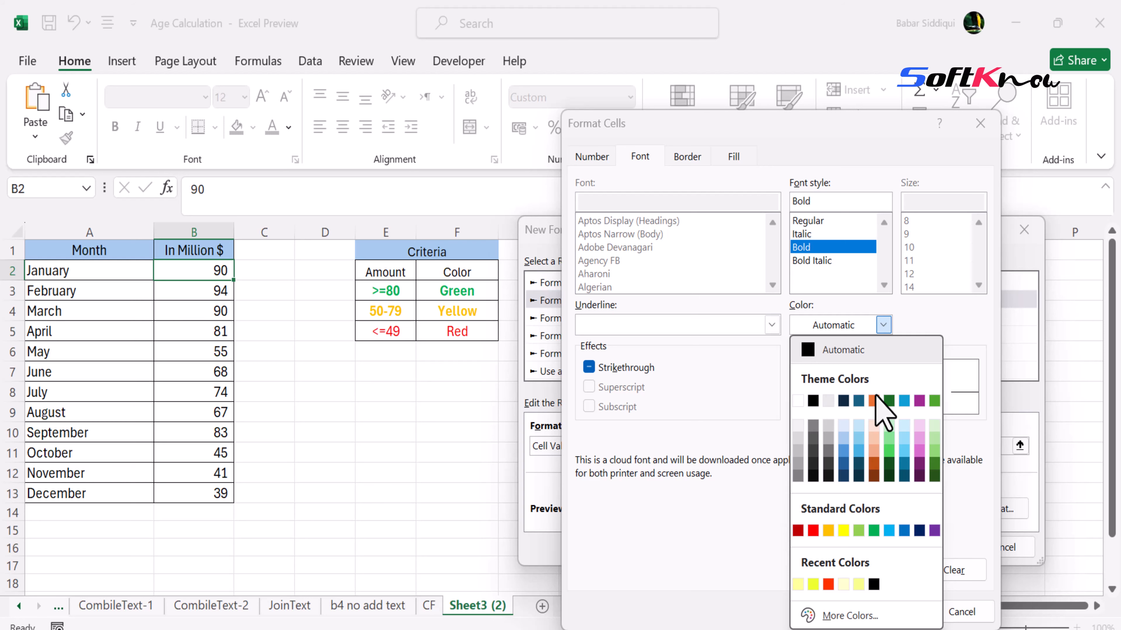
left_click(813, 531)
left_click(887, 612)
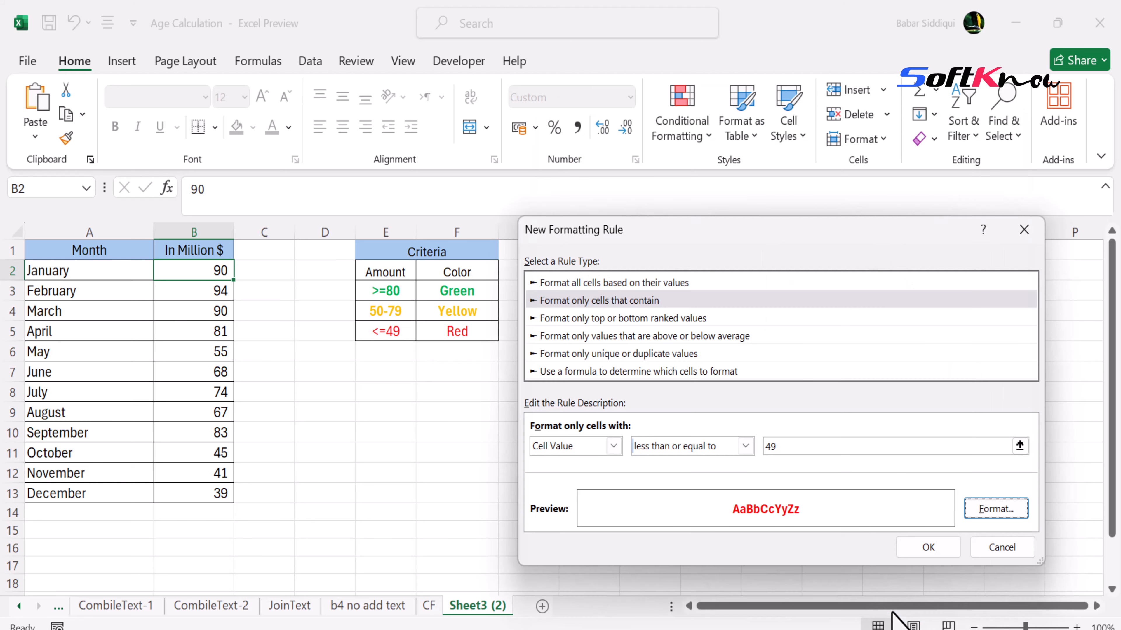
left_click(928, 548)
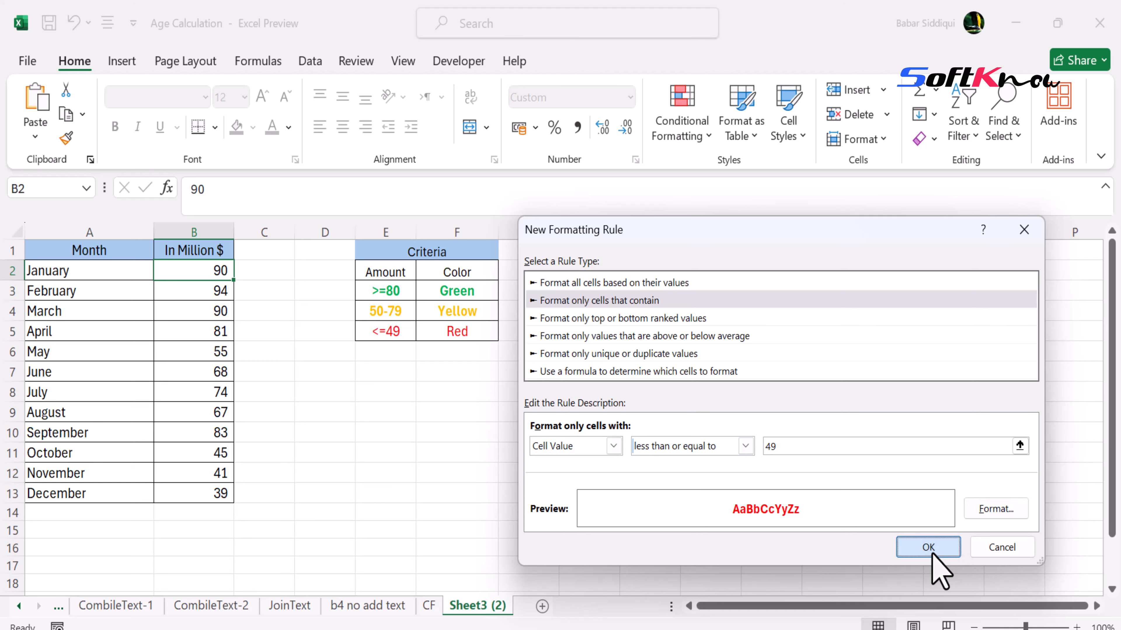
Apply the three conditional formatting rules to B2 and close the rules manager.
left_click_drag(859, 300, 666, 285)
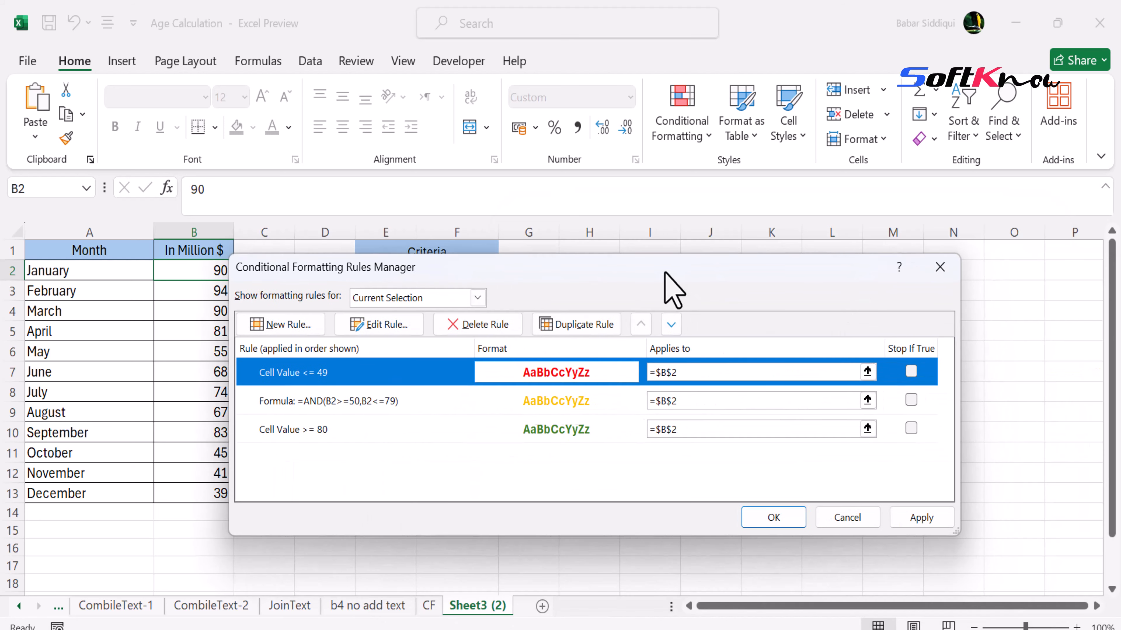
left_click(917, 519)
left_click(768, 517)
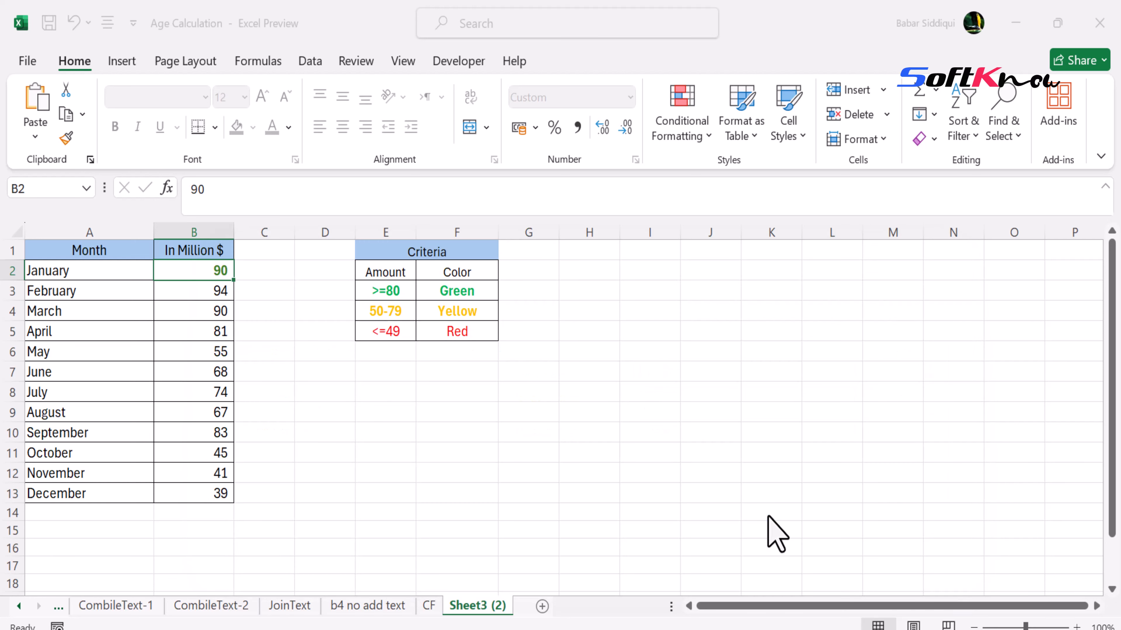
Copy the formatting of B2 onto the remaining monthly amounts in B3:B13 with Format Painter.
key("ctrl+c")
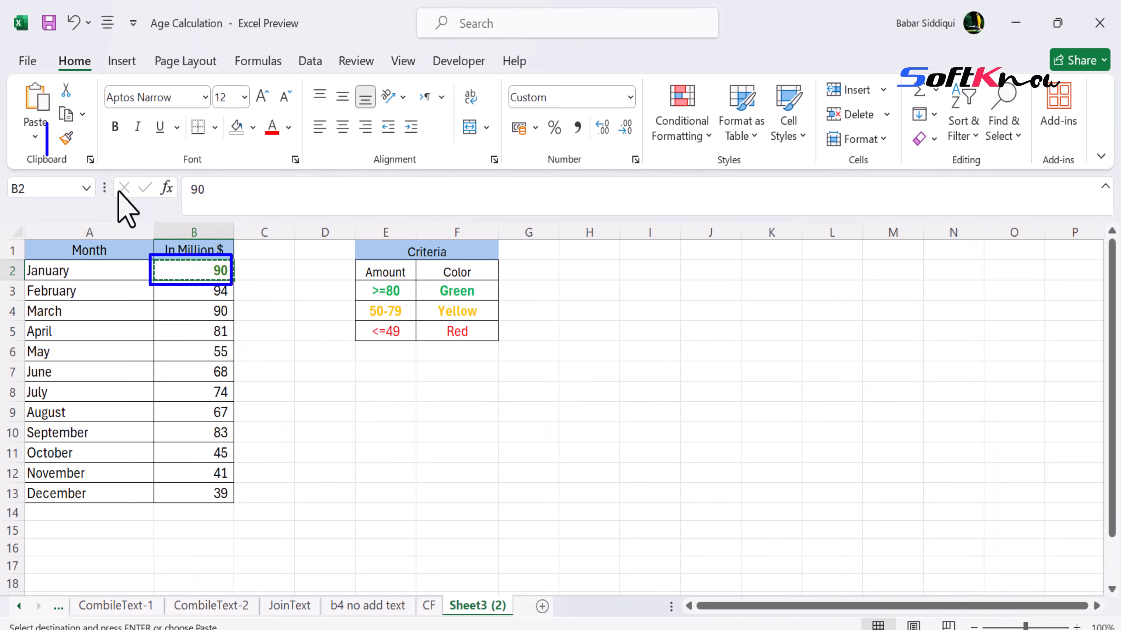
left_click(66, 141)
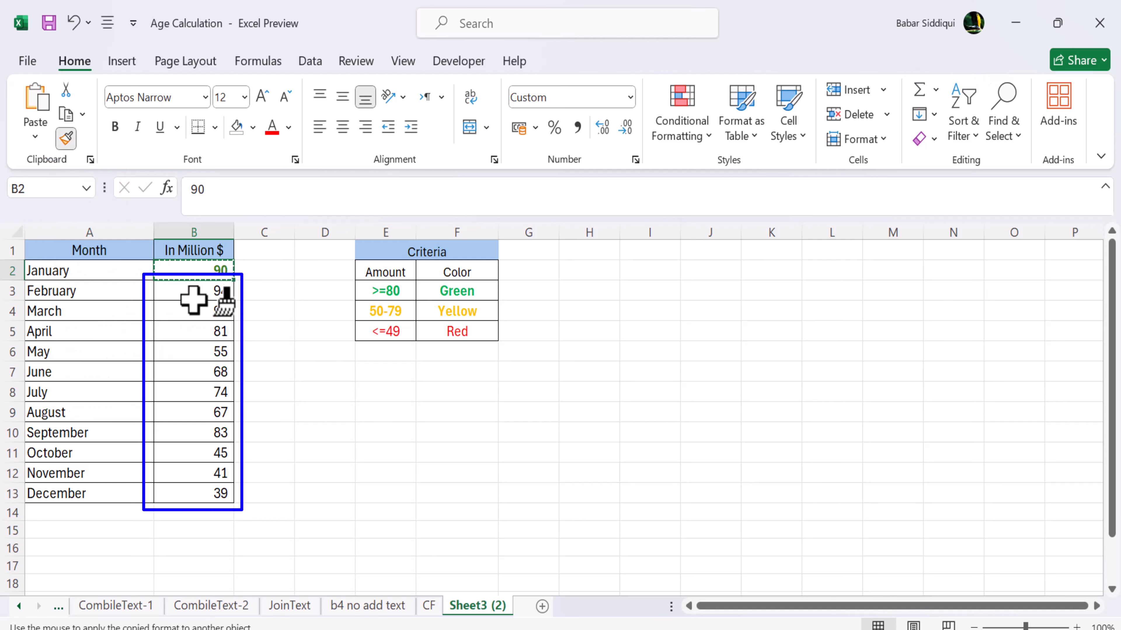
left_click_drag(195, 294, 190, 490)
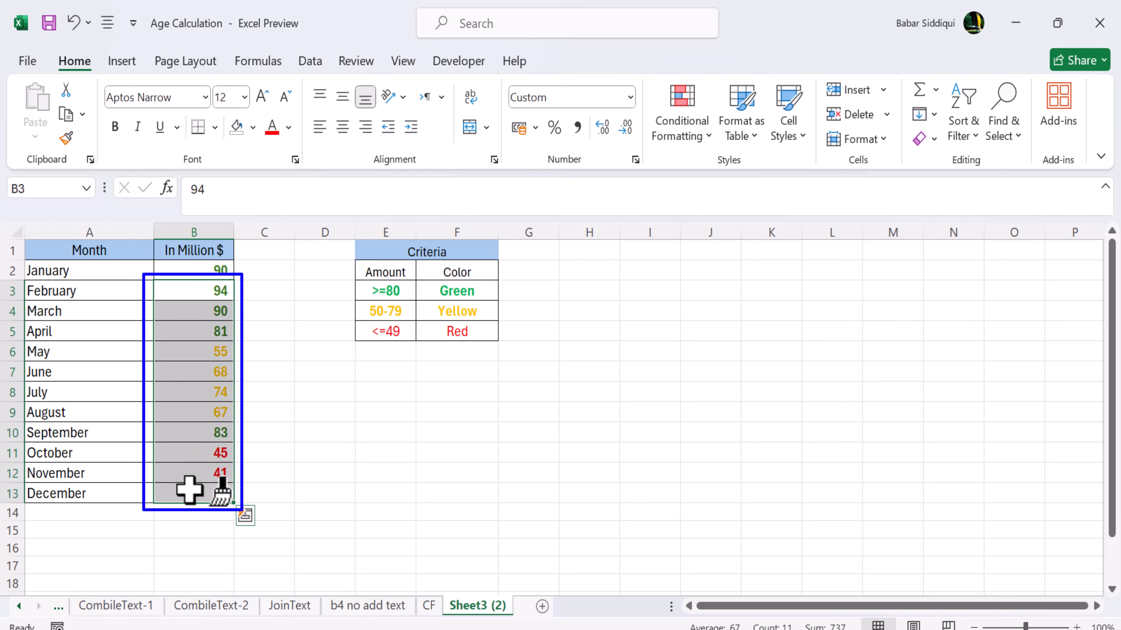
left_click(277, 404)
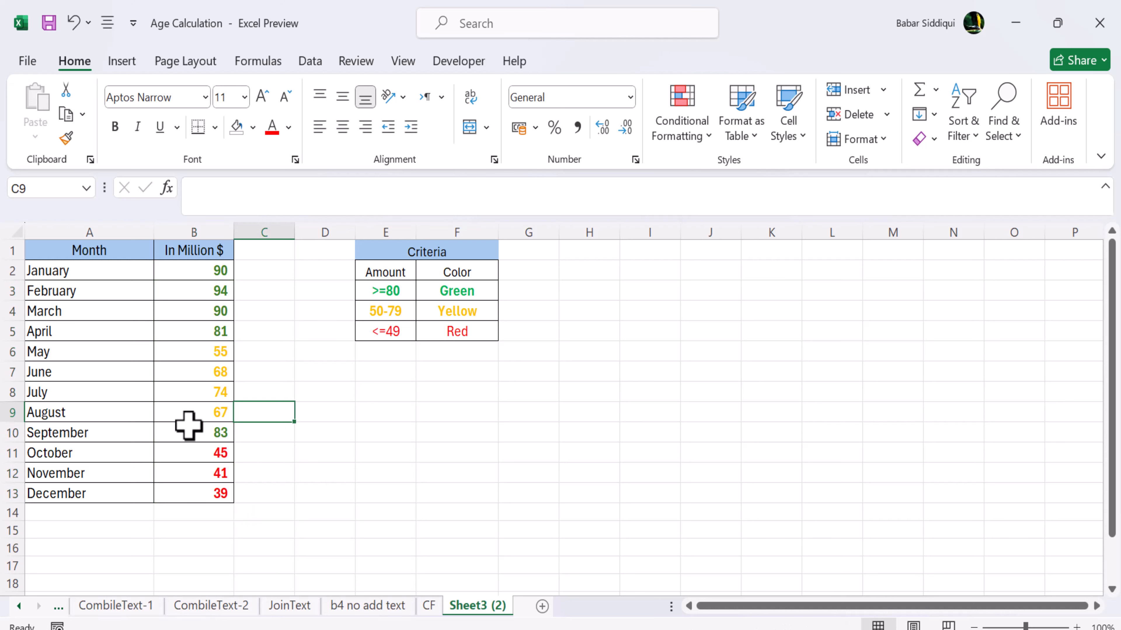
Test the color rules by changing the March amount to 20 and the May amount to 90.
left_click(185, 312)
type("20")
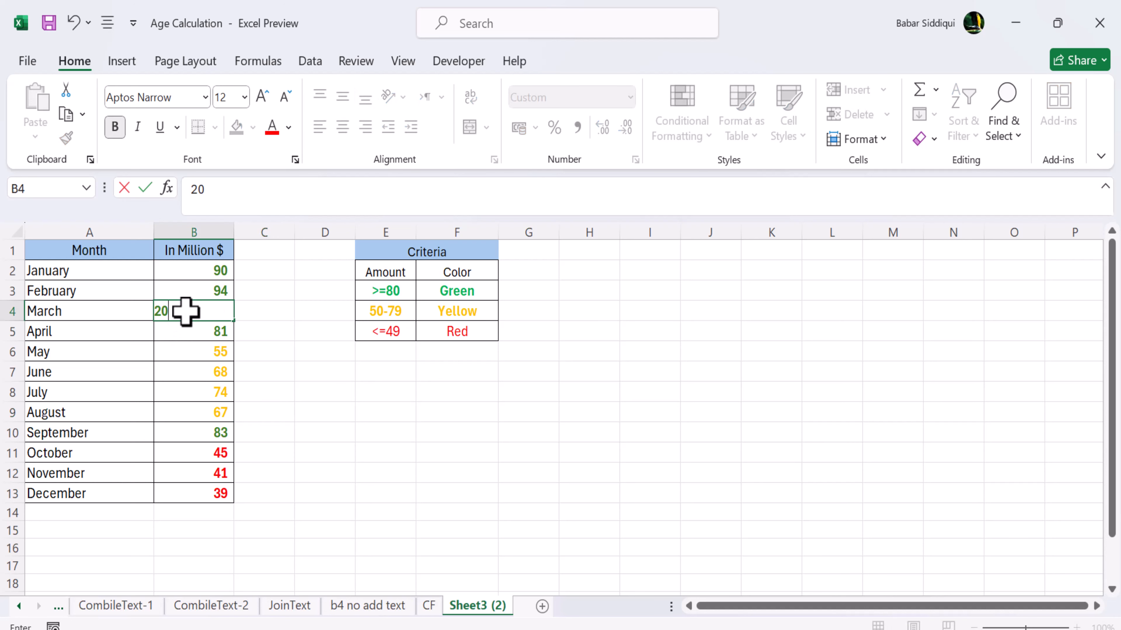
key("Return")
key("Return")
type("90")
key("Return")
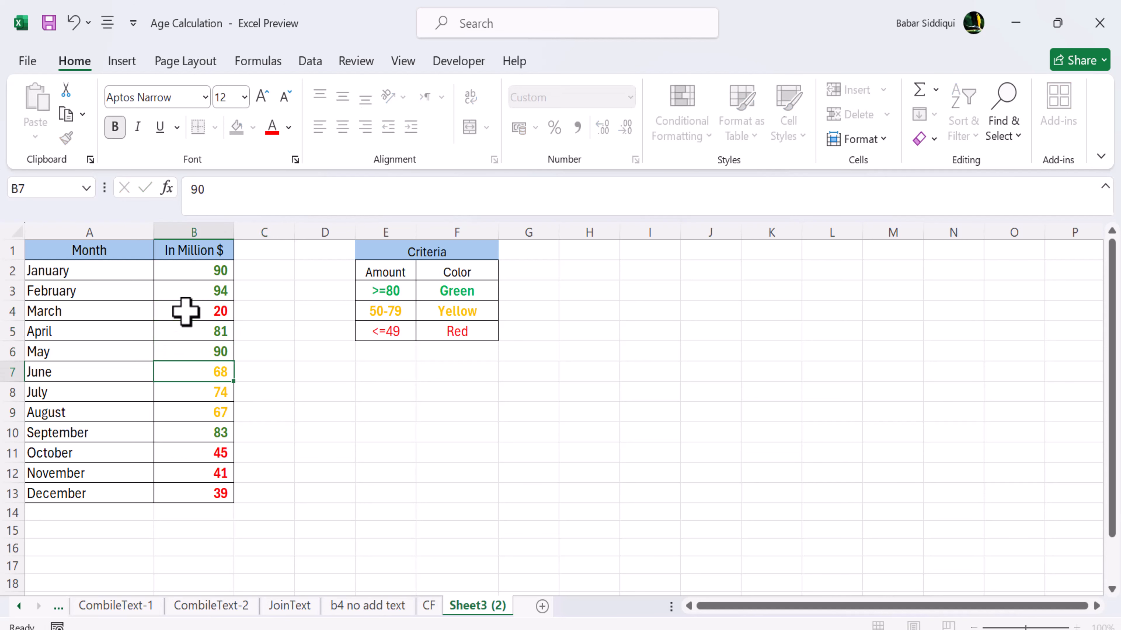
Change the July amount to 104 and the November amount to 10 to test the rules further.
key("Return")
type("104")
key("Return")
key("Return")
key("Return")
key("Return")
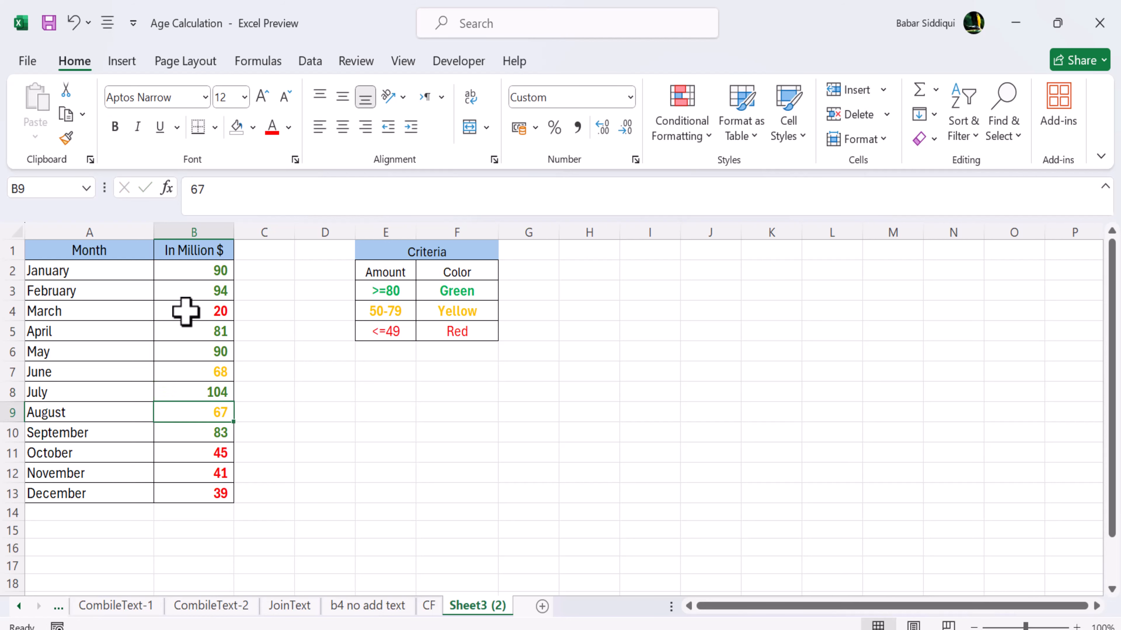
type("10")
key("Return")
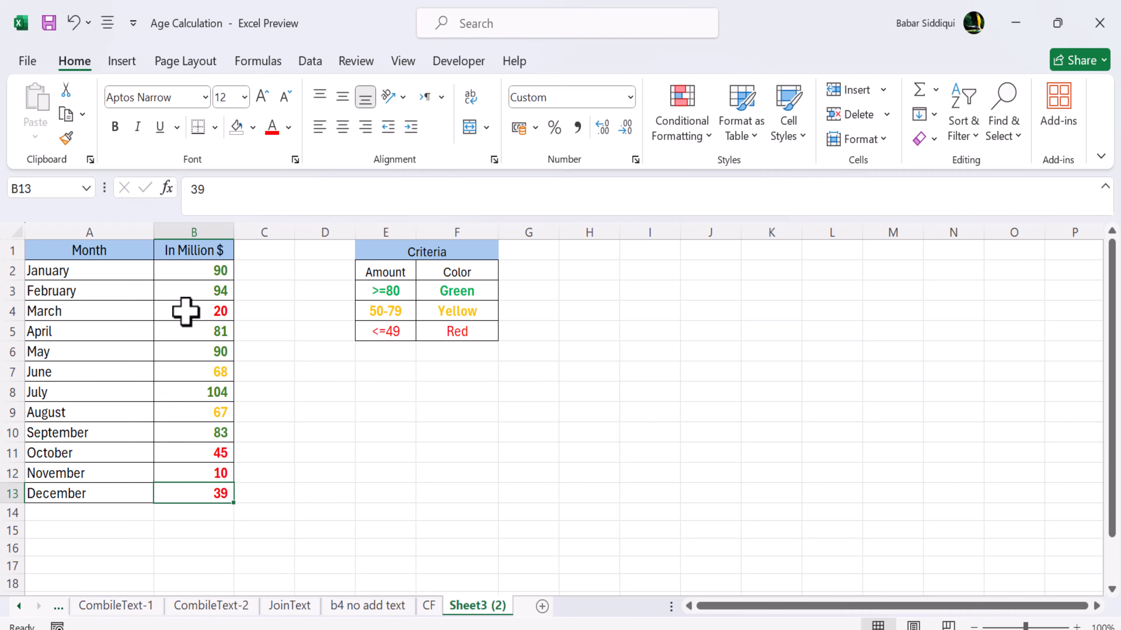